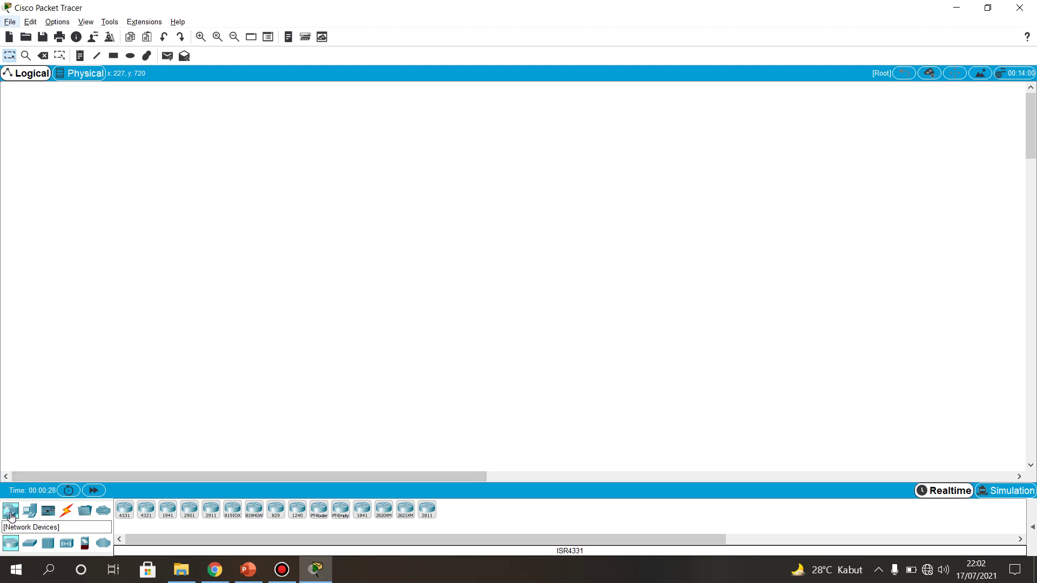
# Place six generic PCs in a row across the middle of the logical workspace.
pyautogui.click(29, 509)
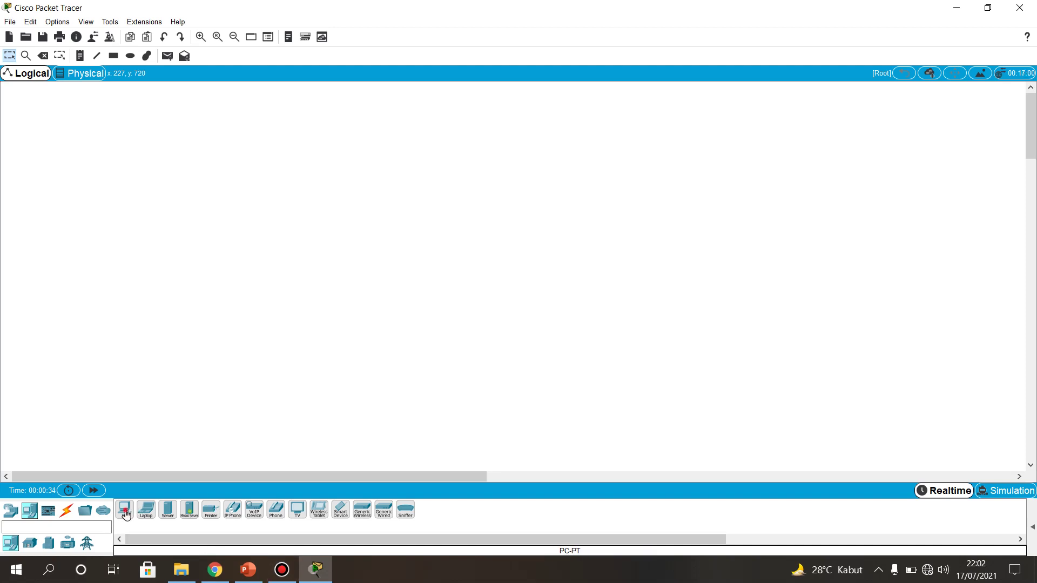
pyautogui.moveTo(124, 510); pyautogui.dragTo(185, 260)
pyautogui.moveTo(124, 510); pyautogui.dragTo(235, 332)
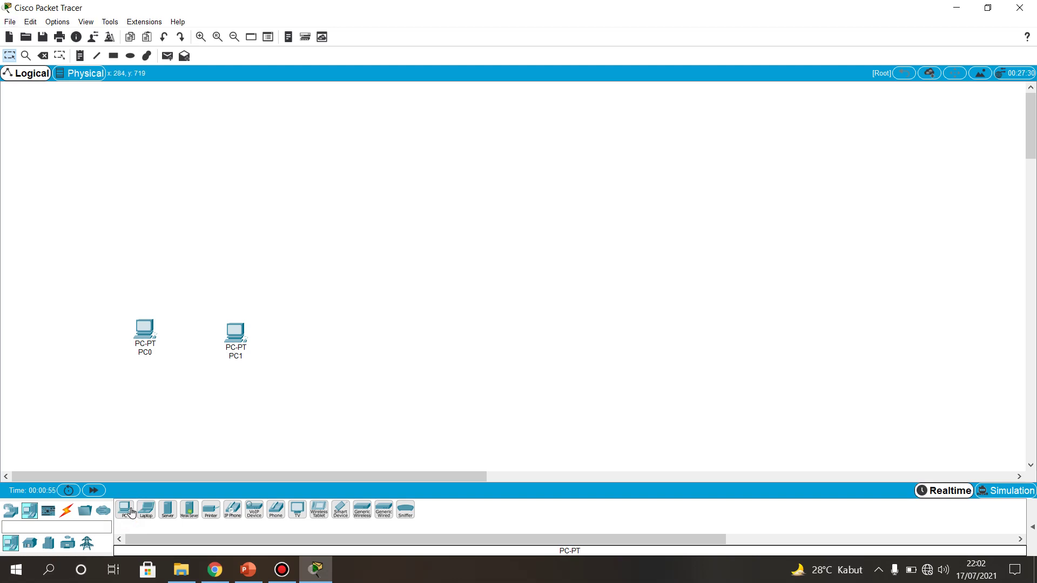
pyautogui.moveTo(128, 516); pyautogui.dragTo(316, 381)
pyautogui.moveTo(125, 511); pyautogui.dragTo(410, 338)
pyautogui.moveTo(125, 511); pyautogui.dragTo(630, 339)
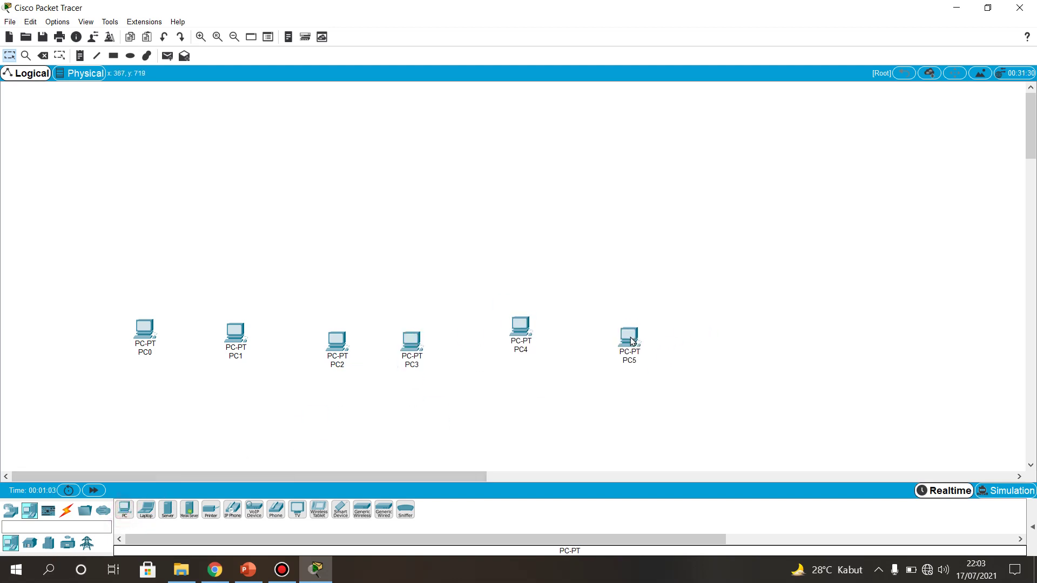
# Reposition PC4, PC3, PC2 and PC0 so that all six PCs line up in an even horizontal row.
pyautogui.moveTo(522, 342); pyautogui.dragTo(543, 350)
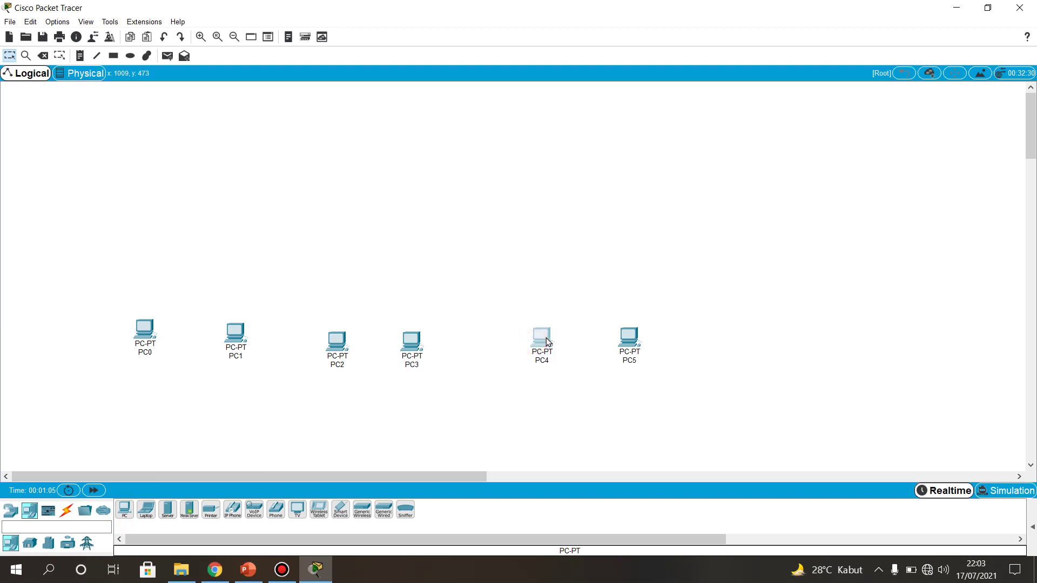
pyautogui.moveTo(409, 345); pyautogui.dragTo(415, 338)
pyautogui.moveTo(345, 346); pyautogui.dragTo(343, 333)
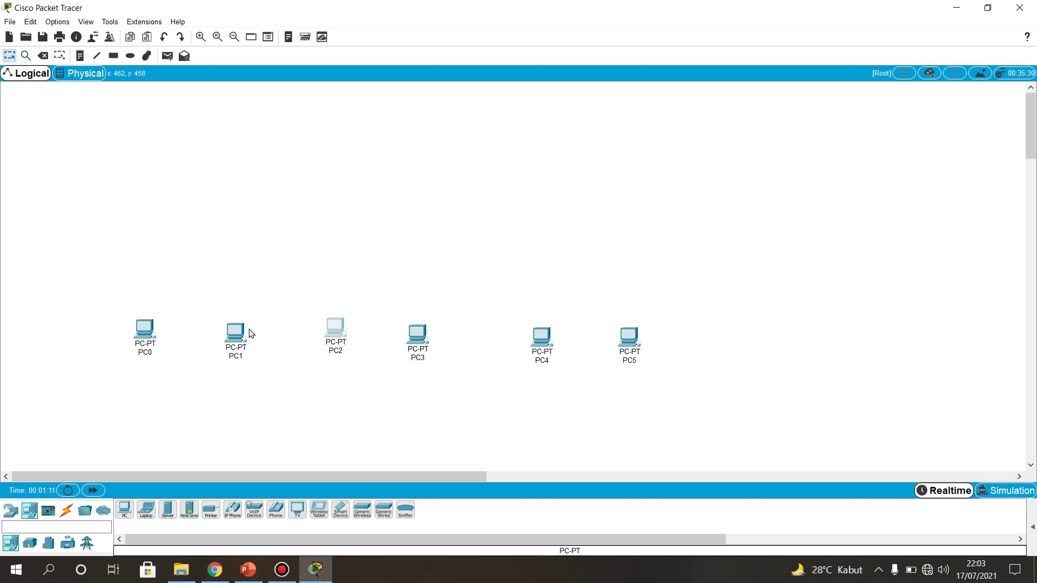
pyautogui.moveTo(155, 336); pyautogui.dragTo(152, 342)
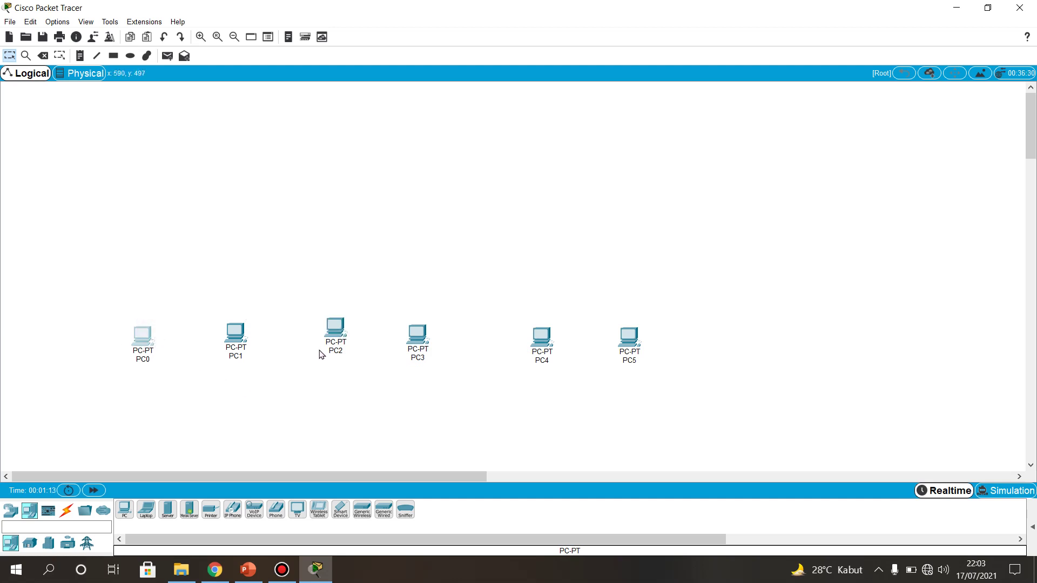
pyautogui.moveTo(334, 330); pyautogui.dragTo(337, 338)
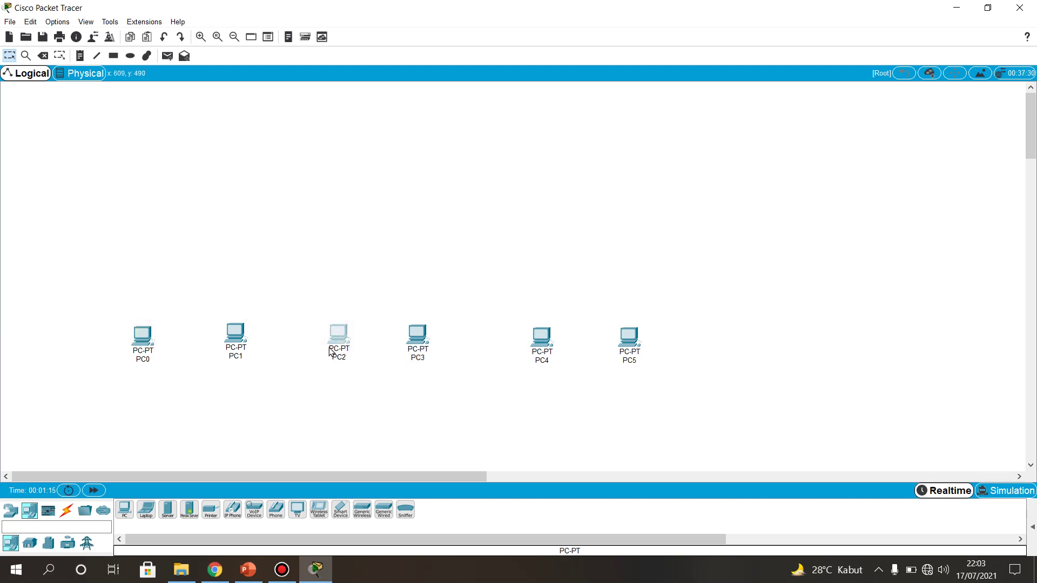
# Rename the last PC in the row as PC6 and the one before it as PC5.
pyautogui.click(636, 363)
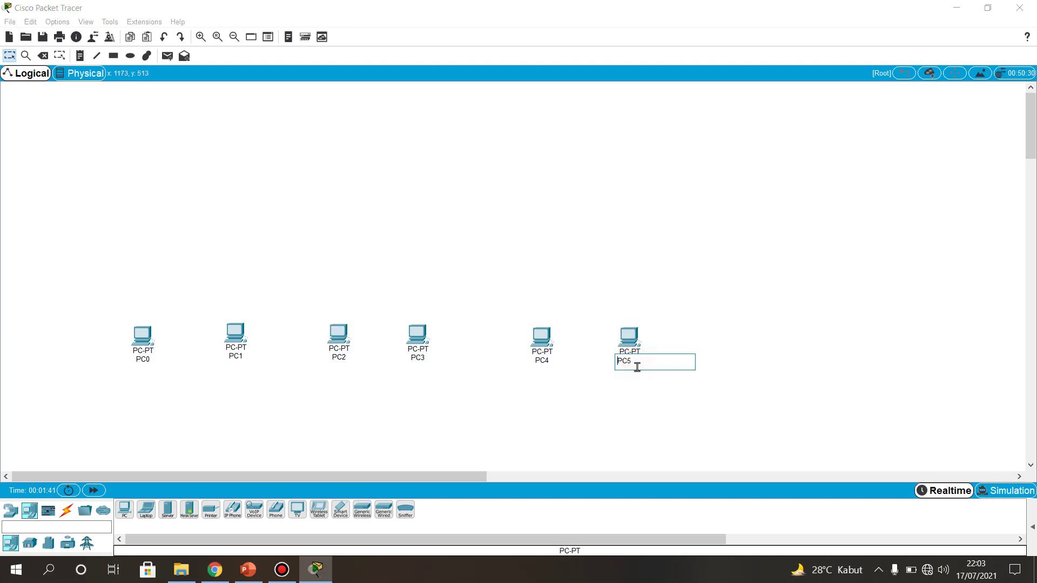
pyautogui.press('BackSpace')
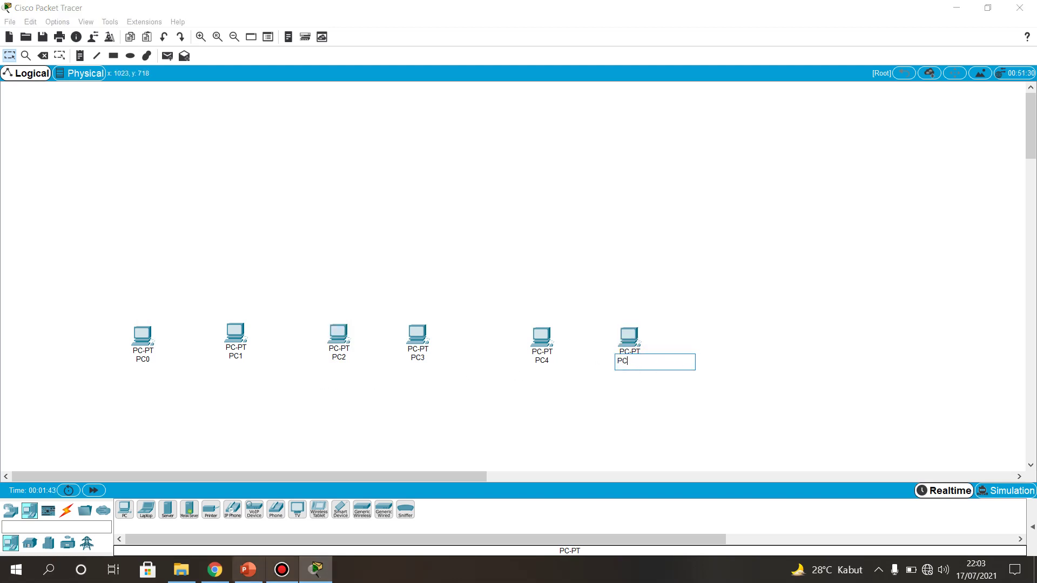
pyautogui.write('6')
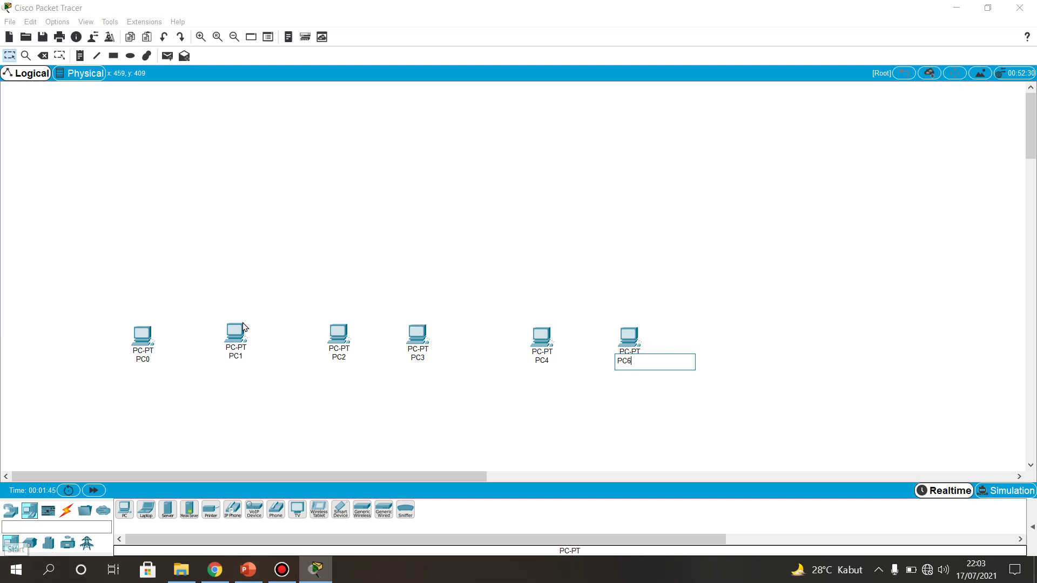
pyautogui.click(543, 360)
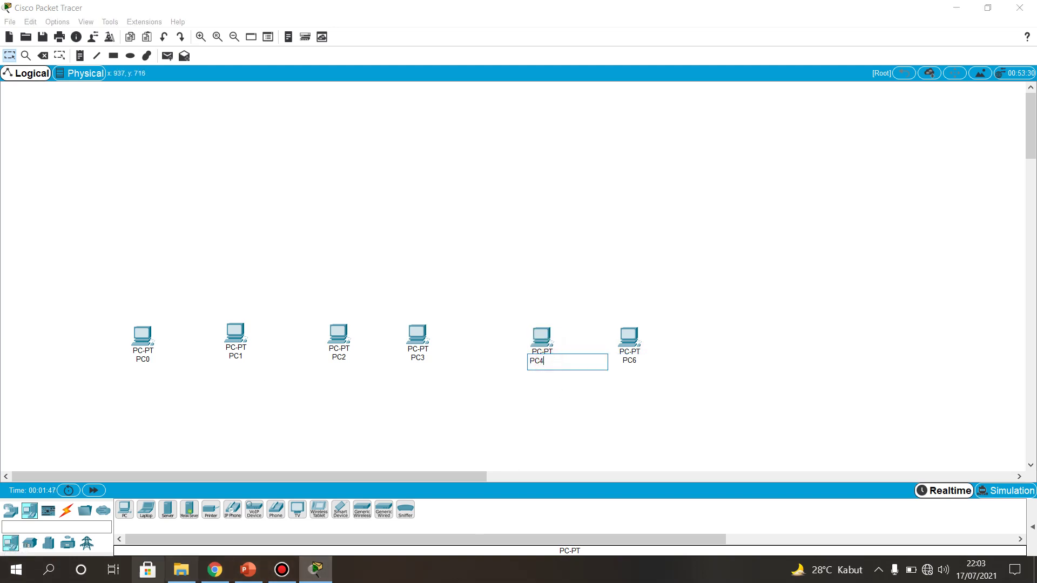
pyautogui.press('BackSpace')
pyautogui.write('5')
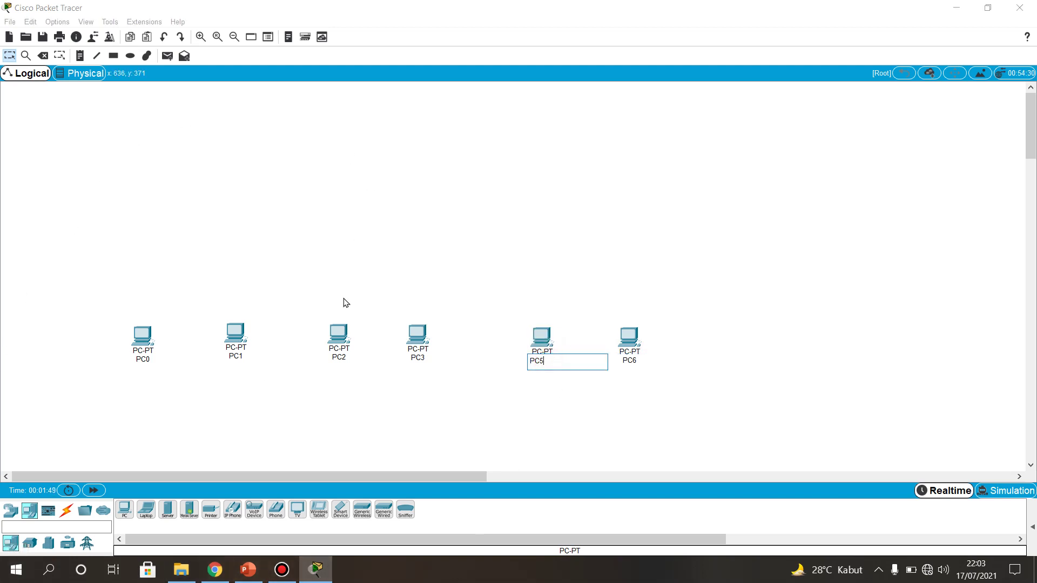
# Rename the first four PCs in the row as PC1, PC2, PC3 and PC4, working from the fourth back to the first.
pyautogui.click(423, 341)
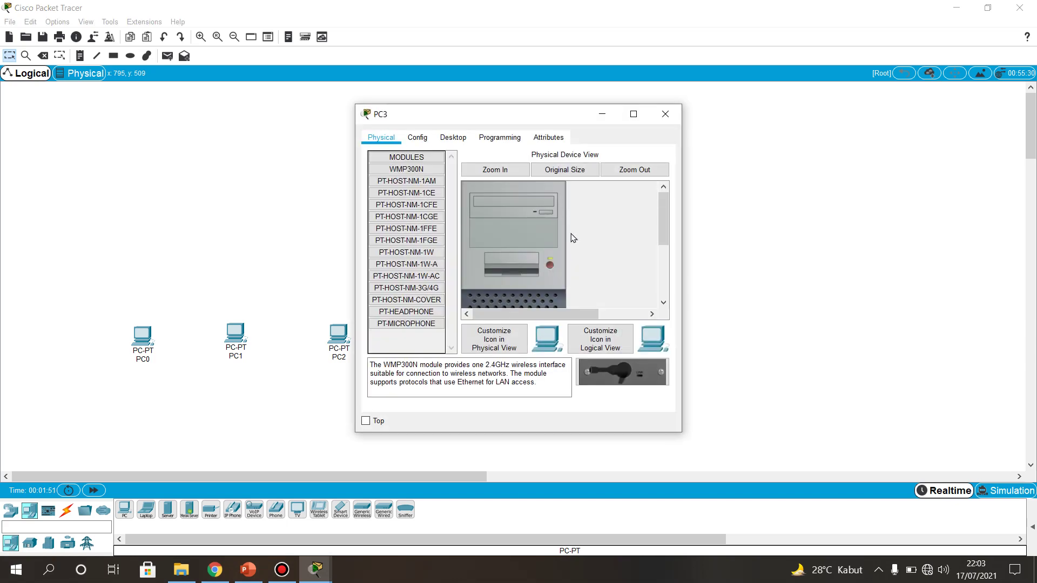
pyautogui.click(665, 113)
pyautogui.click(420, 362)
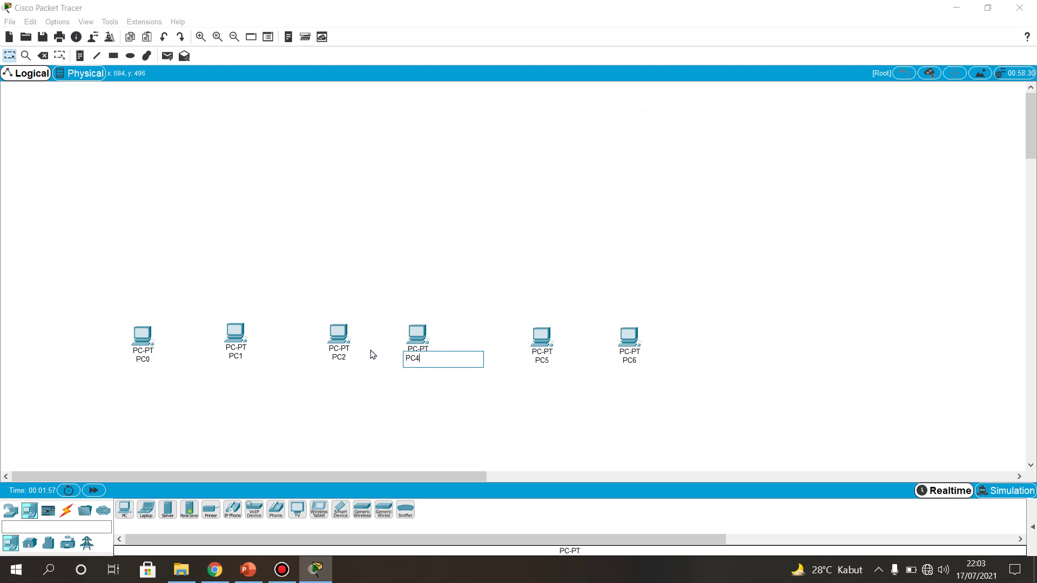
pyautogui.click(347, 357)
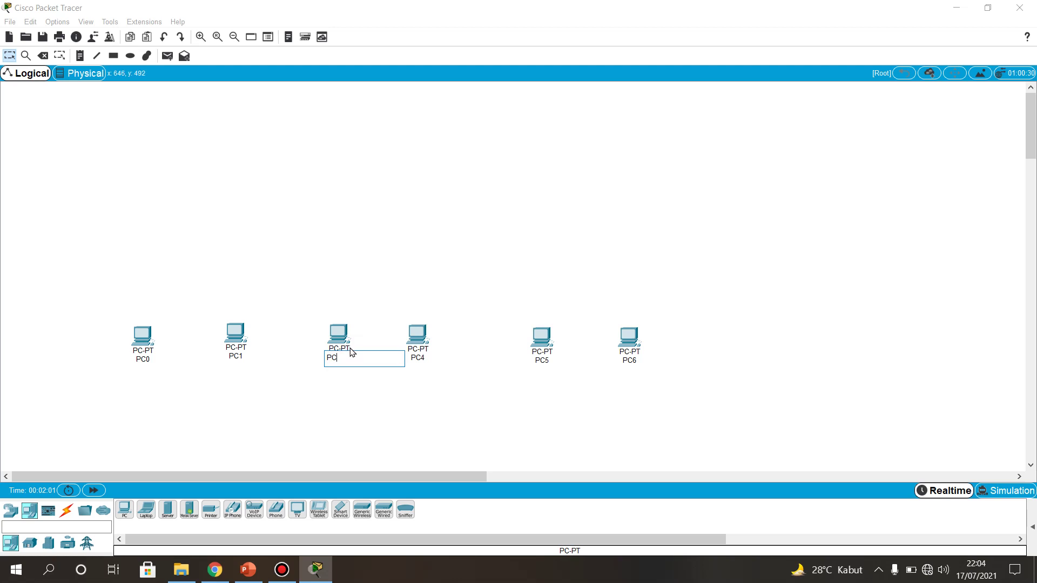
pyautogui.click(241, 357)
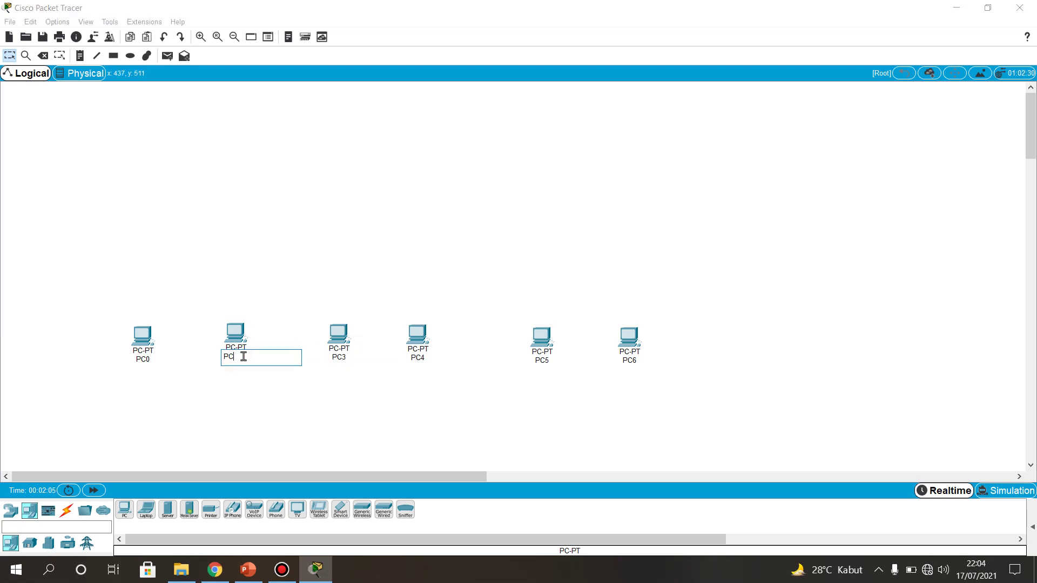
pyautogui.click(145, 359)
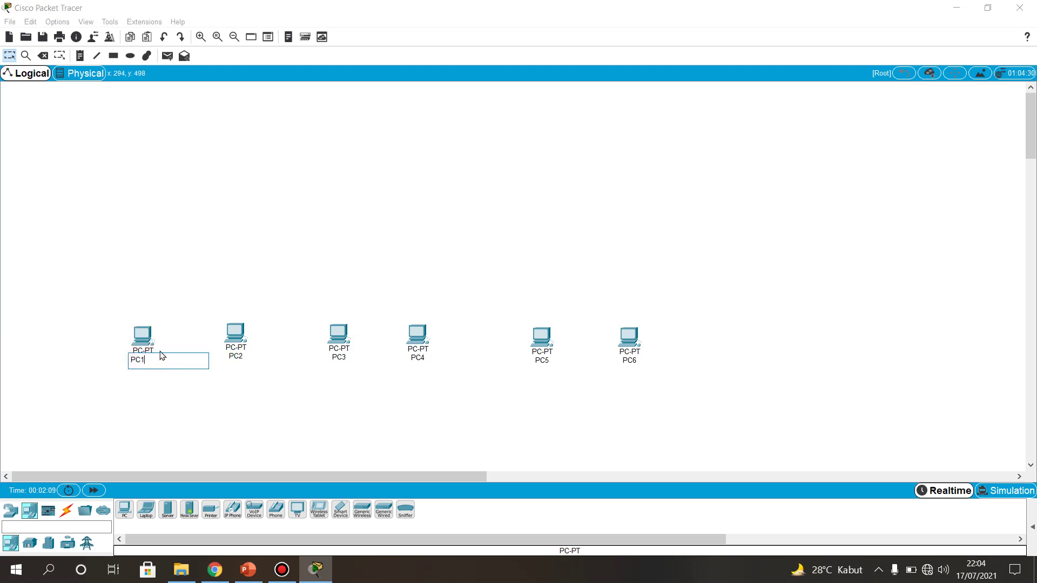
pyautogui.click(255, 397)
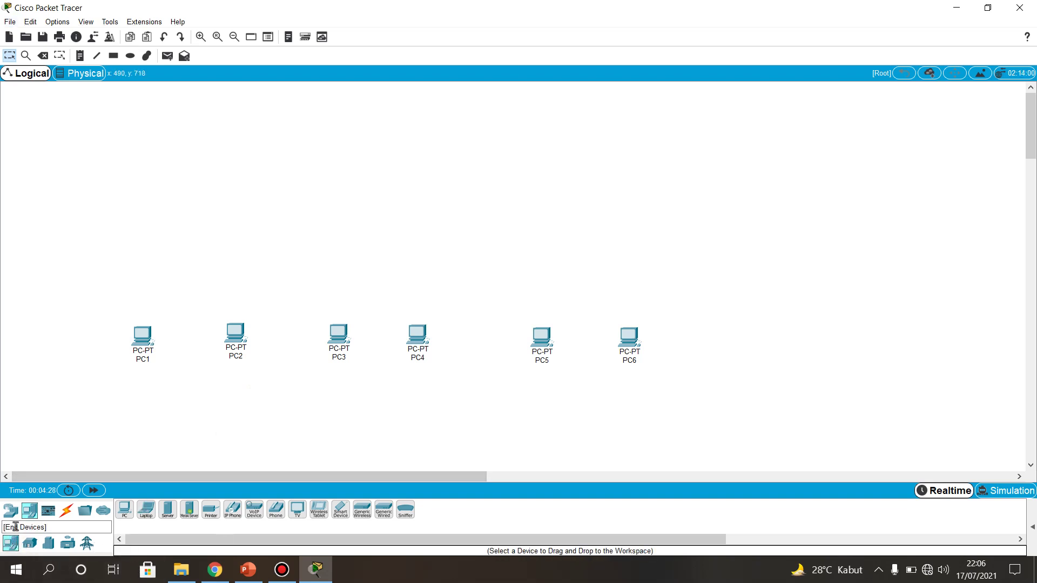
# Add a 2950-24 switch above the row of PCs and a Router-PT directly above the switch.
pyautogui.click(10, 511)
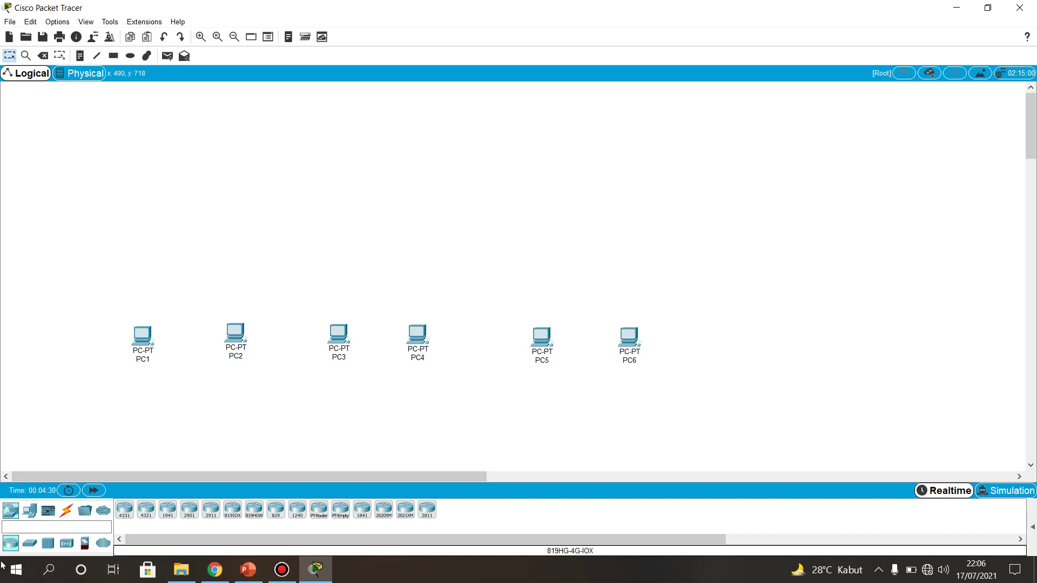
pyautogui.click(30, 543)
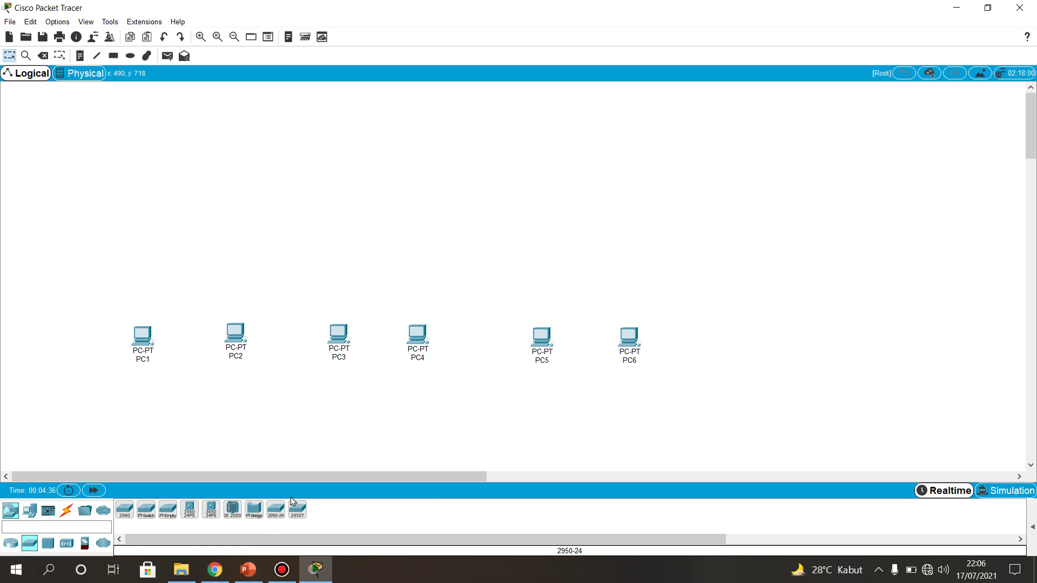
pyautogui.moveTo(279, 509); pyautogui.dragTo(373, 247)
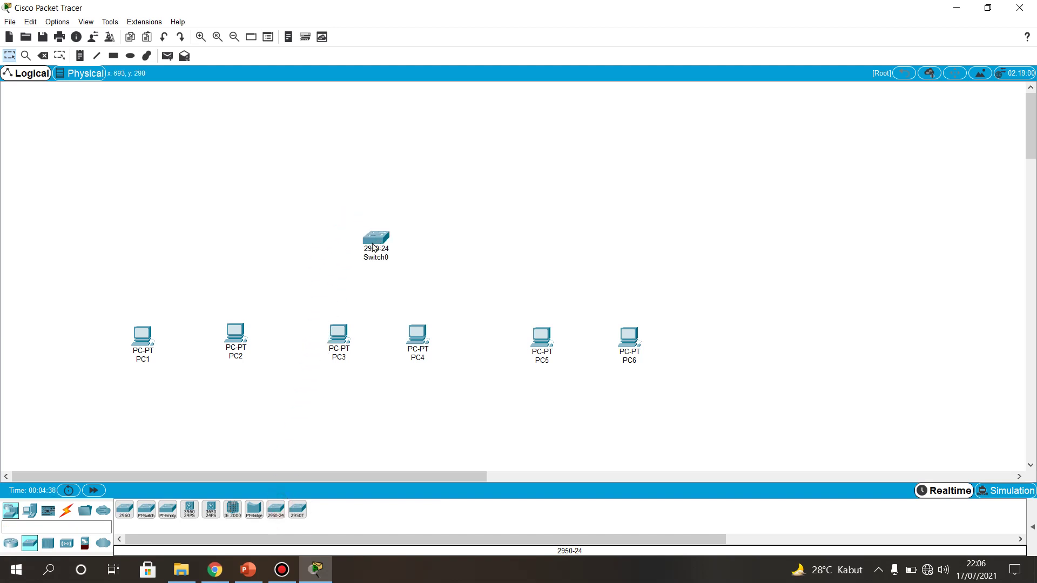
pyautogui.click(10, 543)
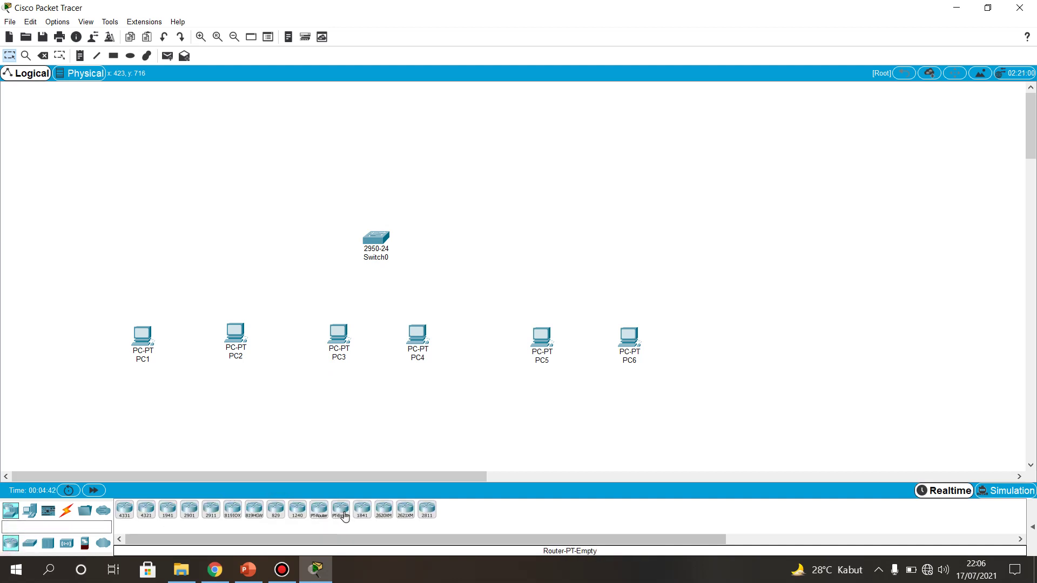
pyautogui.moveTo(328, 520); pyautogui.dragTo(378, 192)
pyautogui.moveTo(382, 164); pyautogui.dragTo(380, 165)
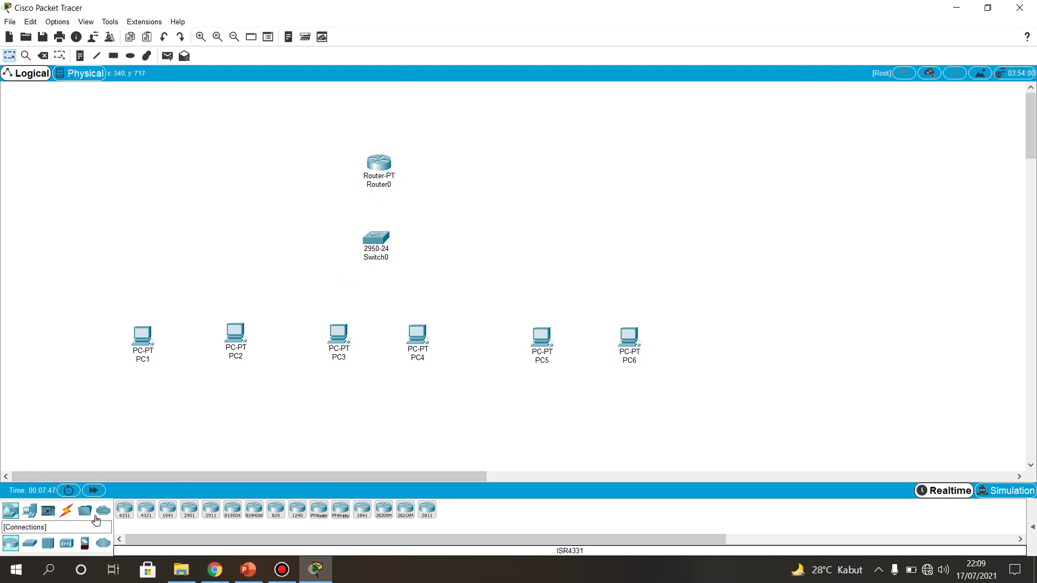
# Connect Router0 to the switch's FastEthernet0/11 port with a copper straight-through cable.
pyautogui.click(68, 510)
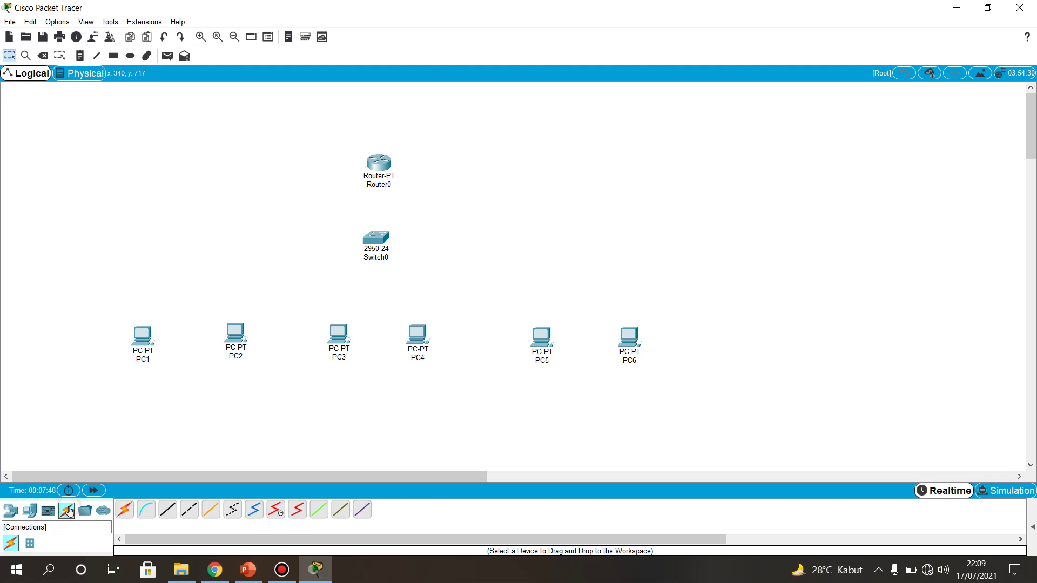
pyautogui.click(168, 514)
pyautogui.click(378, 163)
pyautogui.click(407, 192)
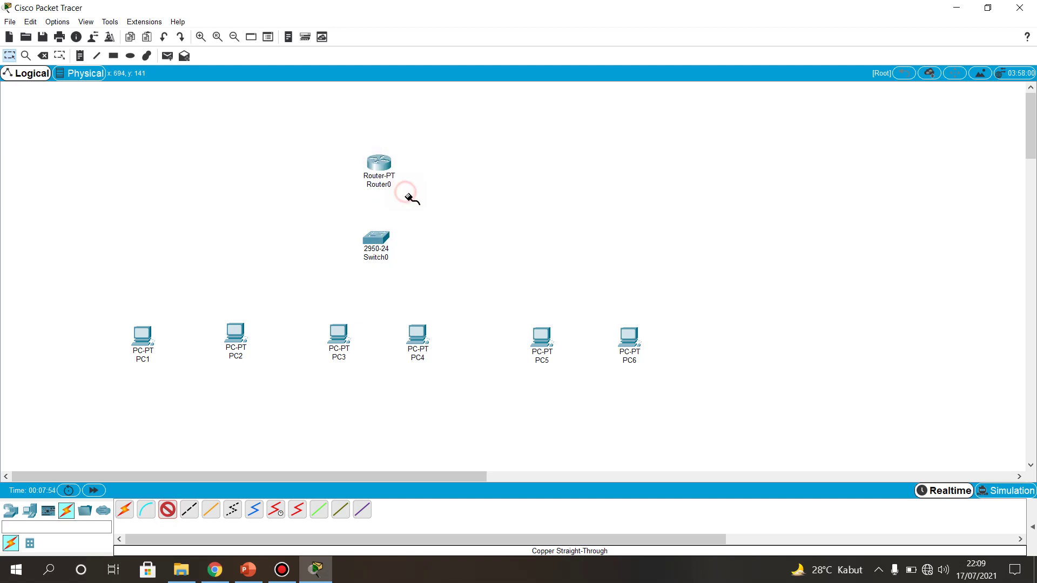
pyautogui.click(376, 239)
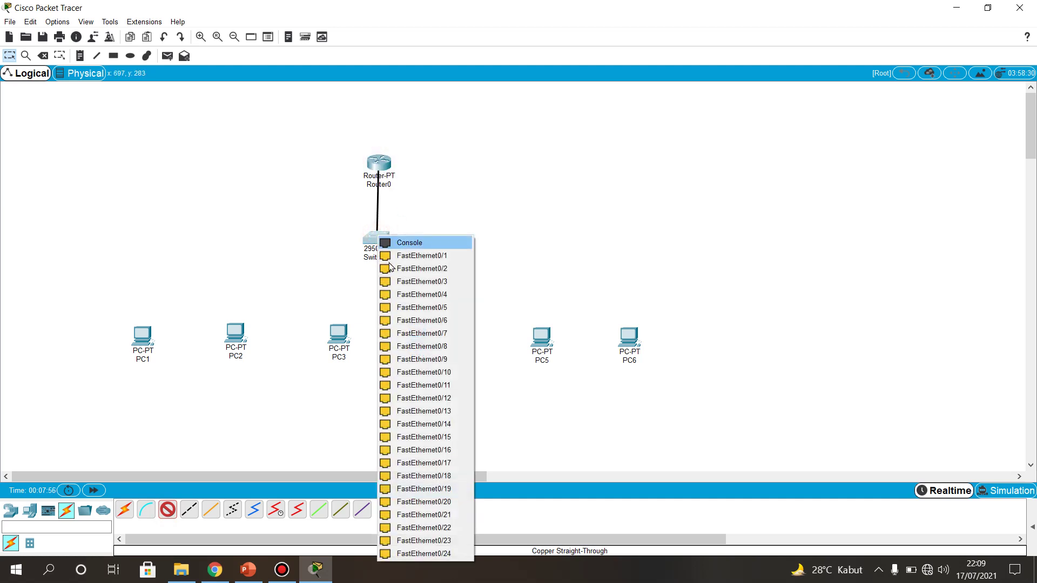
pyautogui.click(409, 385)
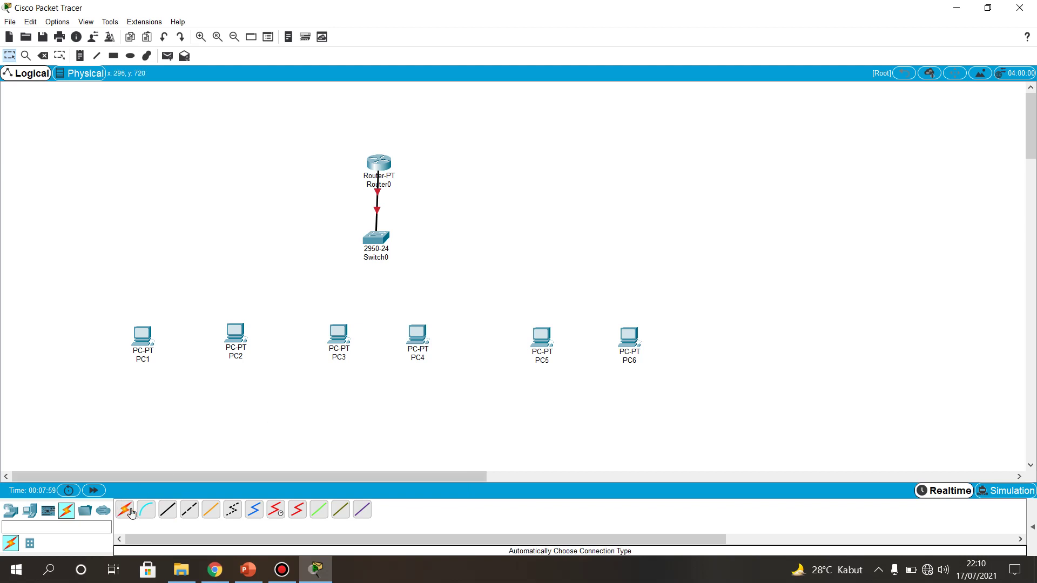
# Connect PC1's FastEthernet0 to the switch's FastEthernet0/1 port with a copper straight-through cable.
pyautogui.click(168, 510)
pyautogui.click(136, 335)
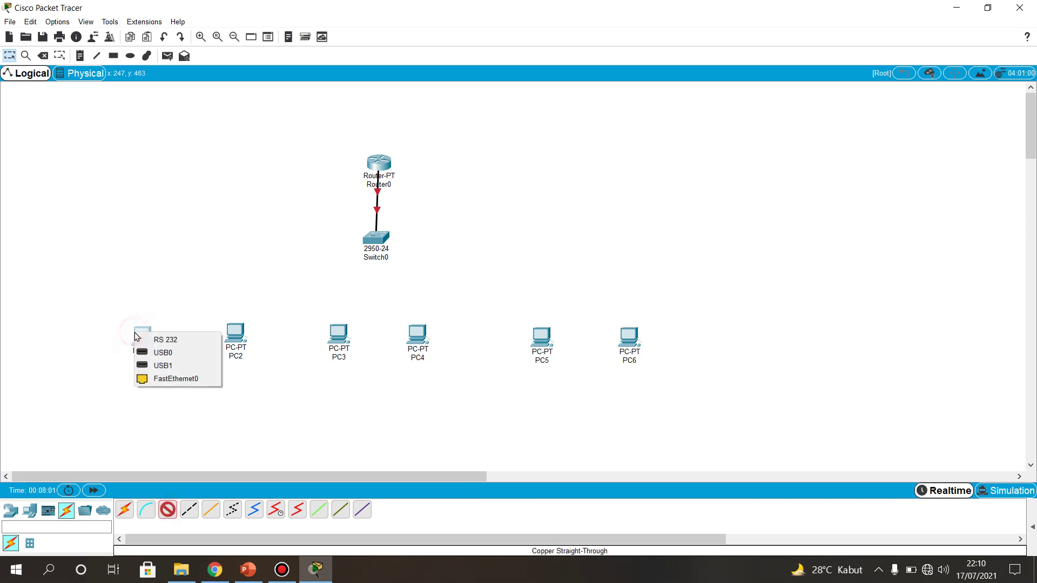
pyautogui.click(136, 335)
pyautogui.click(136, 336)
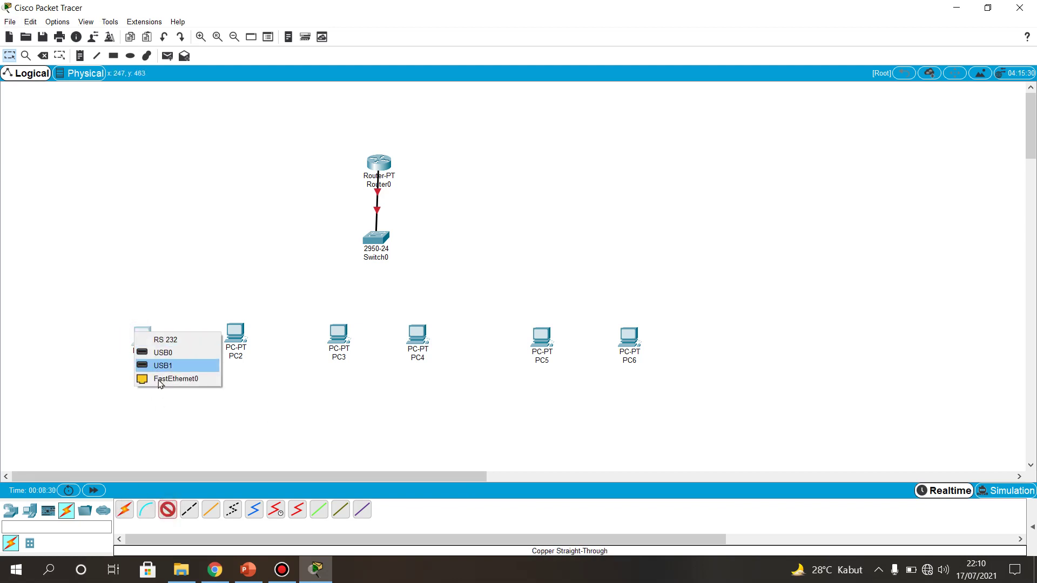
pyautogui.click(176, 378)
pyautogui.click(379, 238)
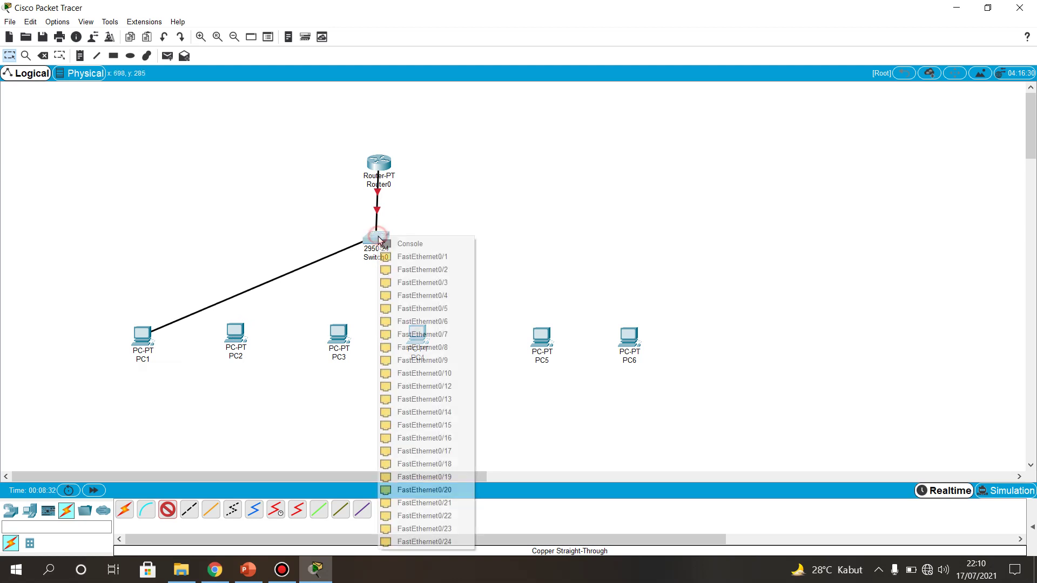
pyautogui.click(400, 257)
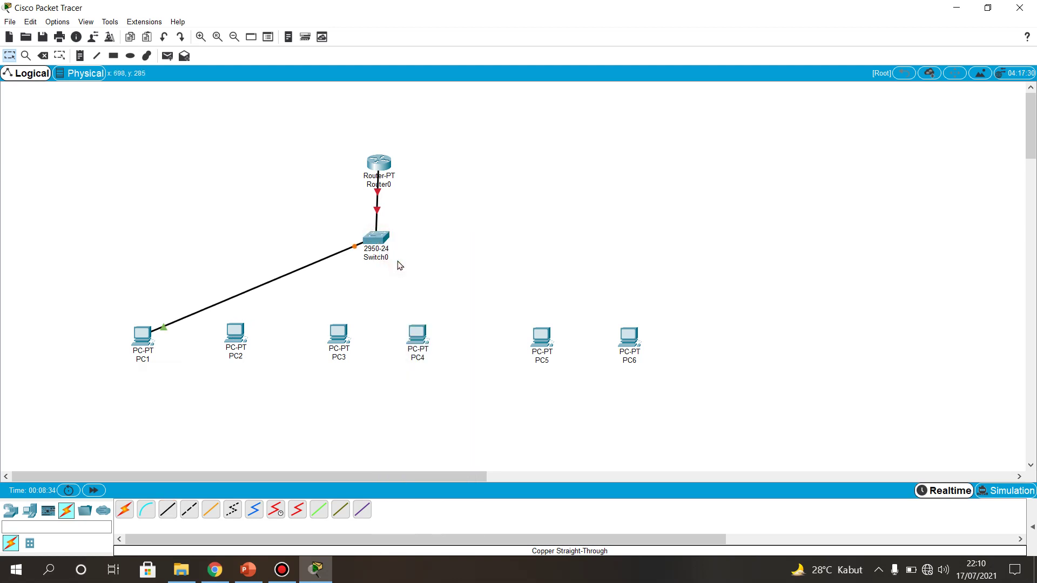
# Connect PC2's FastEthernet0 to the switch's FastEthernet0/2 port with a copper straight-through cable.
pyautogui.click(168, 511)
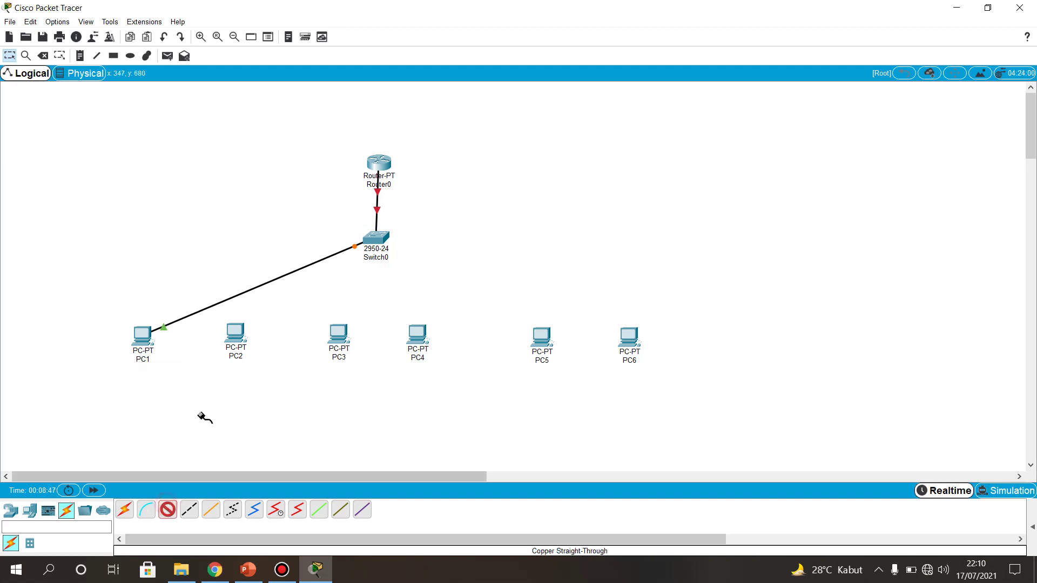
pyautogui.click(236, 334)
pyautogui.click(251, 374)
pyautogui.click(377, 238)
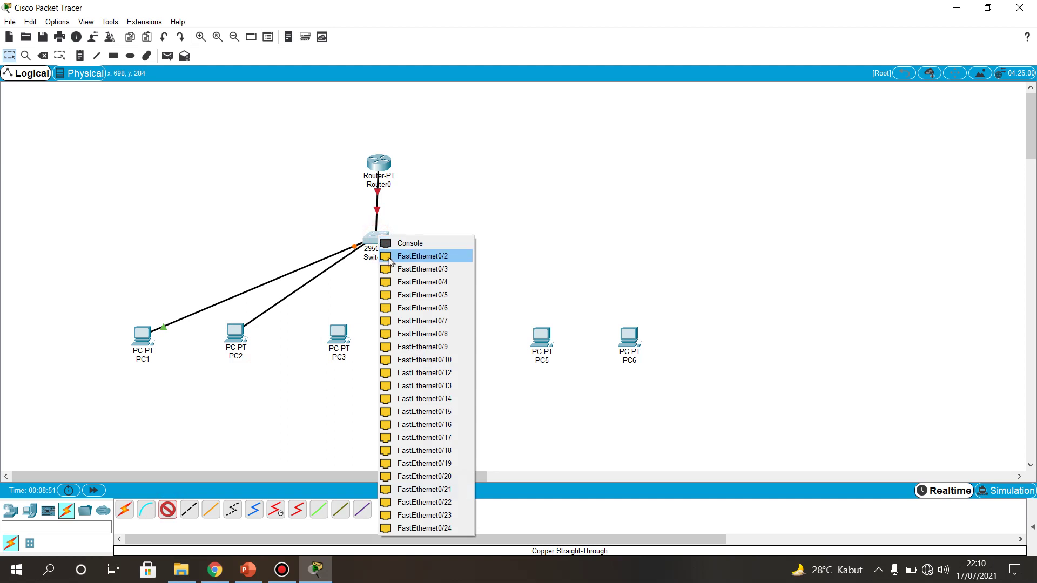
pyautogui.click(410, 257)
# Connect PC3's FastEthernet0 to the switch's FastEthernet0/3 port with a copper straight-through cable.
pyautogui.click(168, 511)
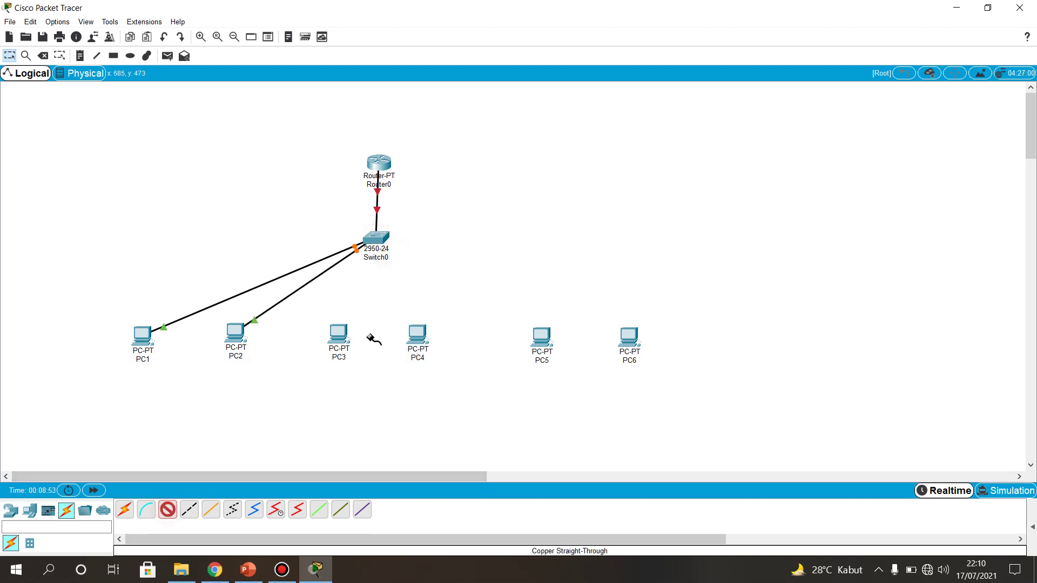
pyautogui.click(338, 335)
pyautogui.click(357, 377)
pyautogui.click(379, 239)
pyautogui.click(397, 254)
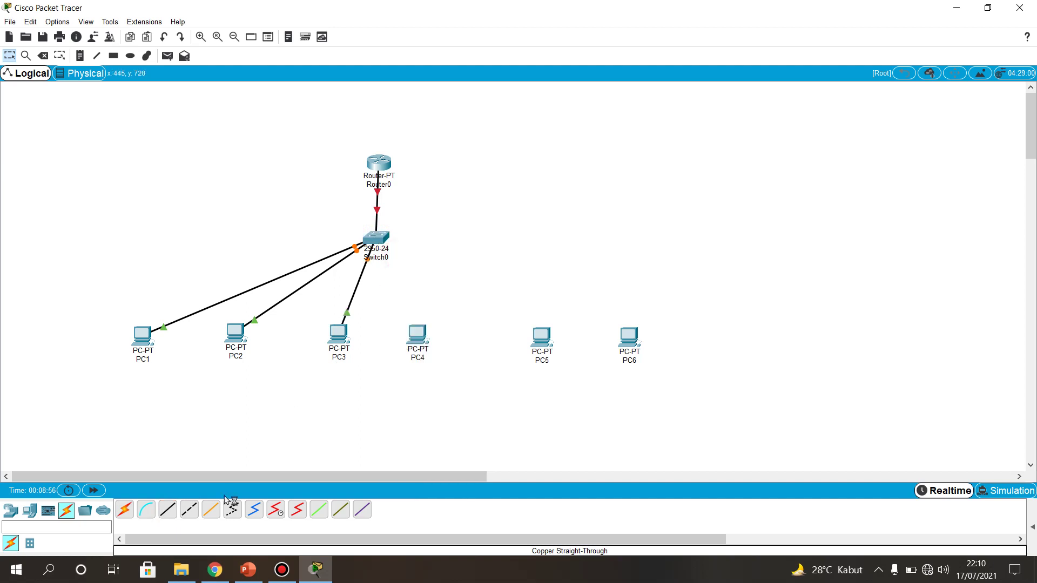
# Connect PC4's FastEthernet0 to the switch's FastEthernet0/4 port with a copper straight-through cable.
pyautogui.click(167, 510)
pyautogui.click(421, 335)
pyautogui.click(438, 376)
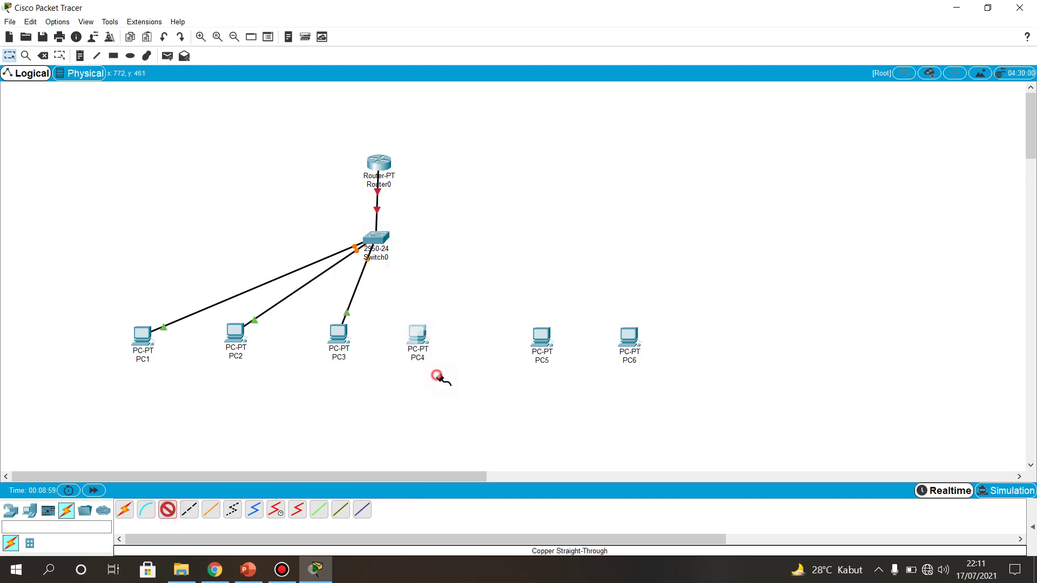
pyautogui.click(373, 235)
pyautogui.click(410, 257)
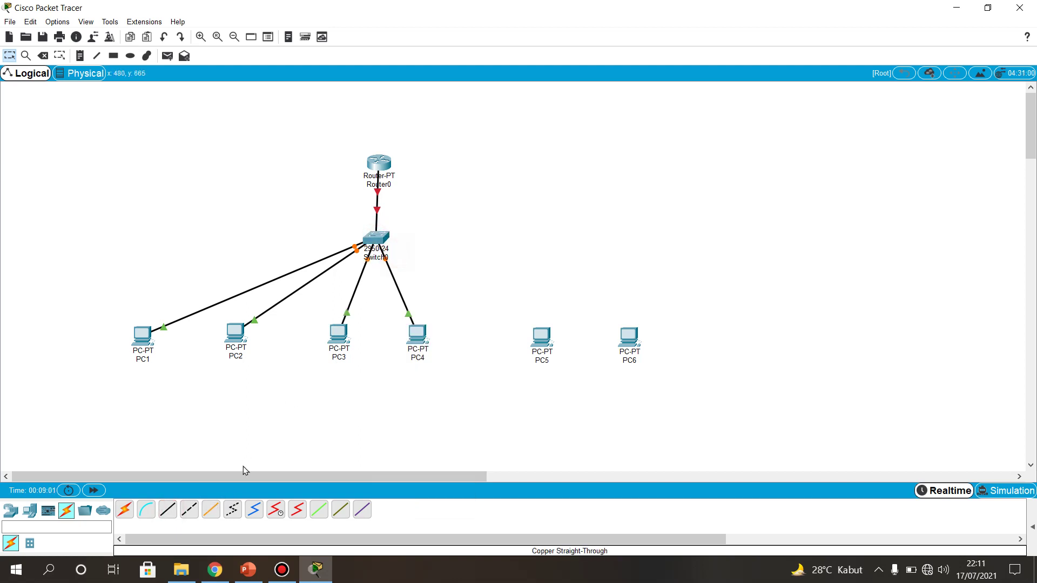
# Connect PC5's FastEthernet0 to the switch's FastEthernet0/5 port with a copper straight-through cable.
pyautogui.click(167, 510)
pyautogui.click(535, 336)
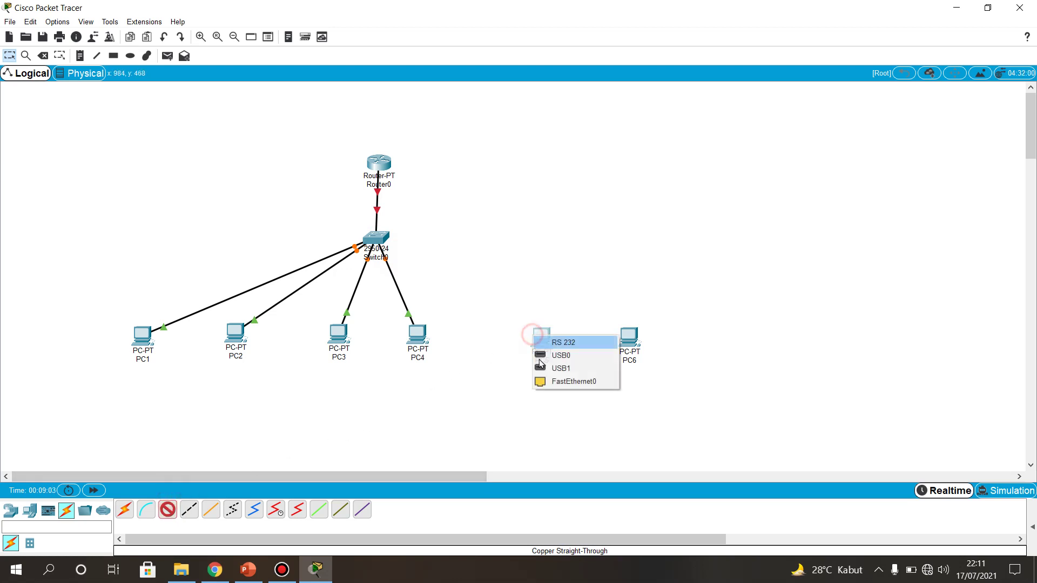
pyautogui.click(546, 382)
pyautogui.click(380, 238)
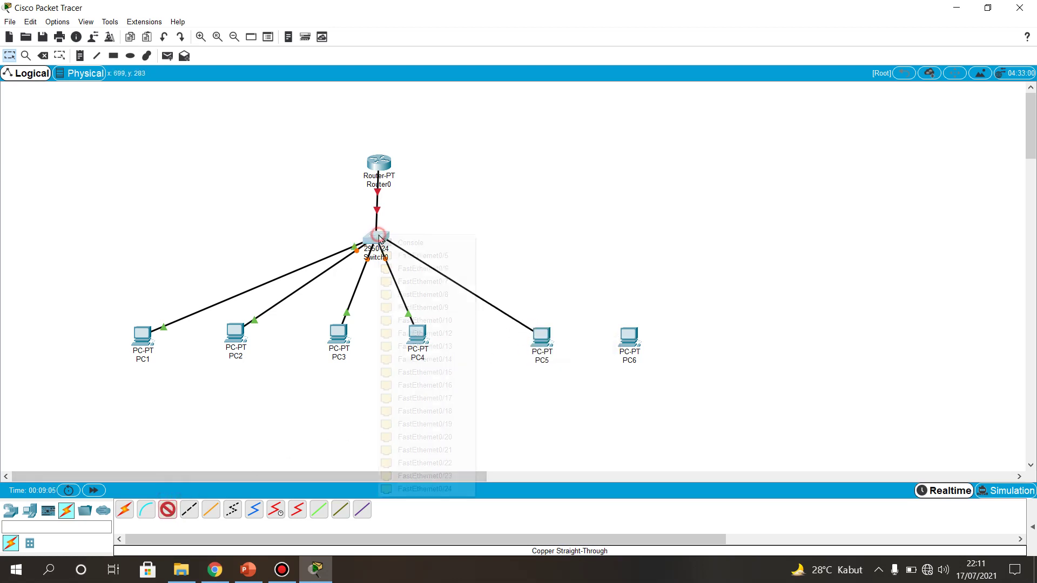
pyautogui.click(422, 255)
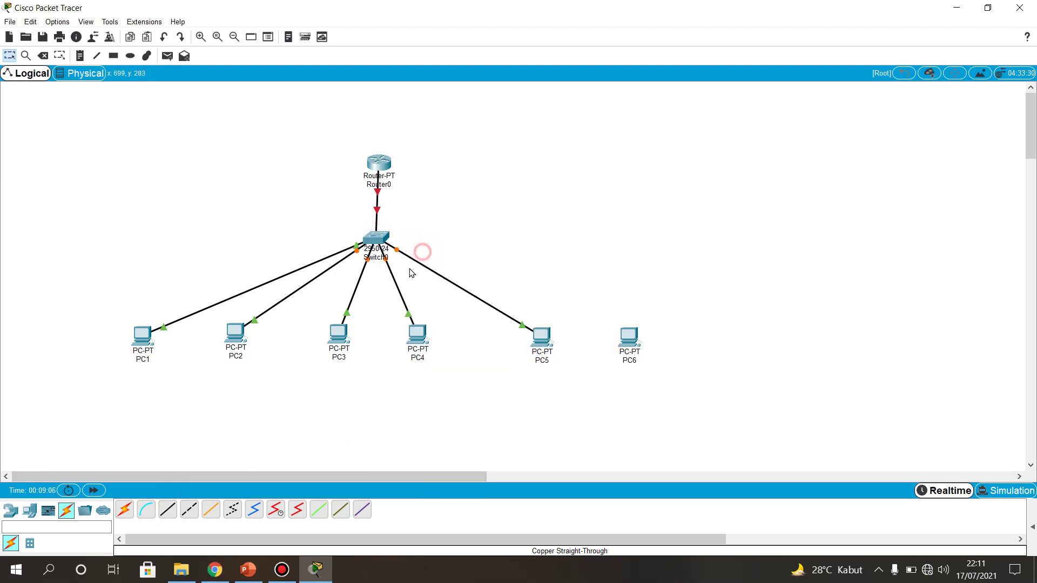
# Connect PC6's FastEthernet0 to a free FastEthernet port on the switch with a copper straight-through cable.
pyautogui.click(168, 511)
pyautogui.click(632, 342)
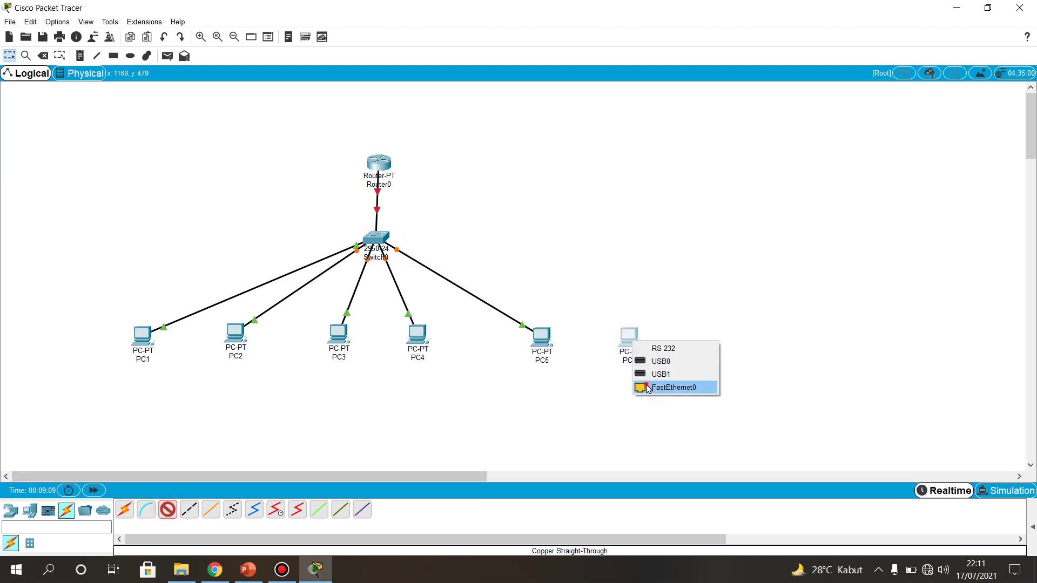
pyautogui.click(649, 387)
pyautogui.click(378, 236)
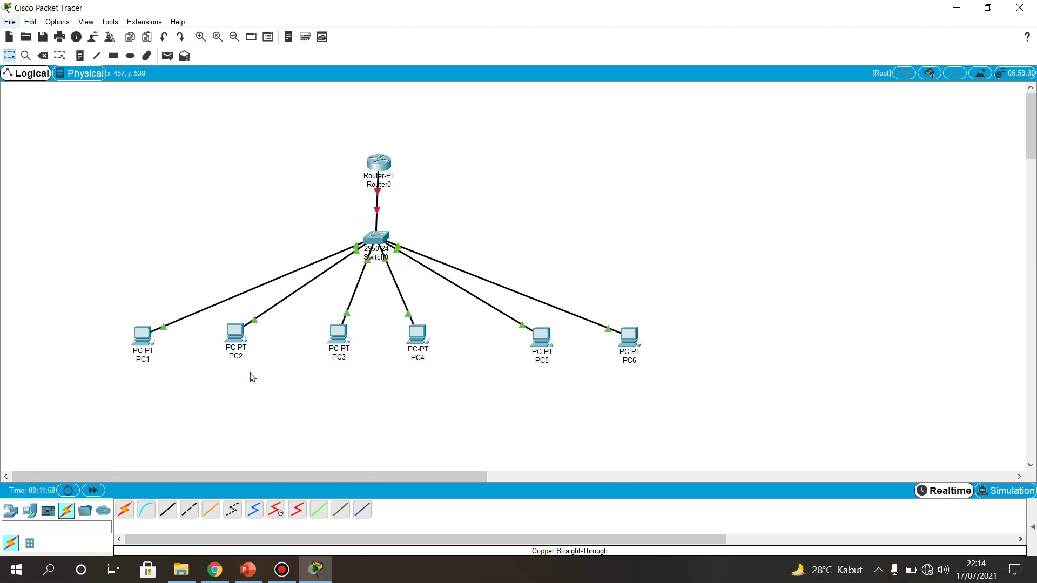
# Configure PC1 with static IP address 192.168.10.1, subnet mask 255.255.255.0 and default gateway 192.168.10.254.
pyautogui.click(137, 344)
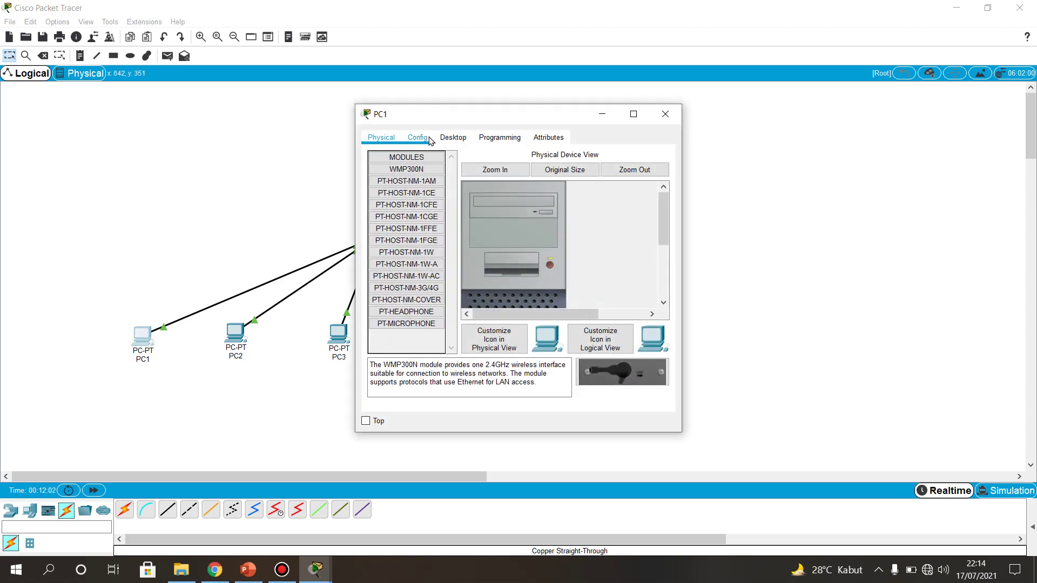
pyautogui.click(430, 139)
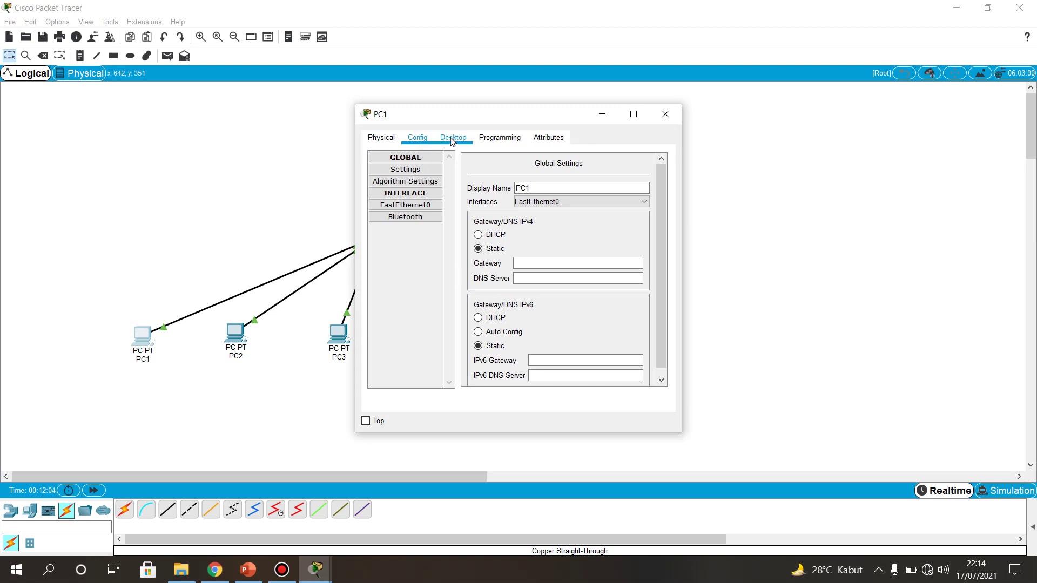
pyautogui.click(452, 139)
pyautogui.click(399, 197)
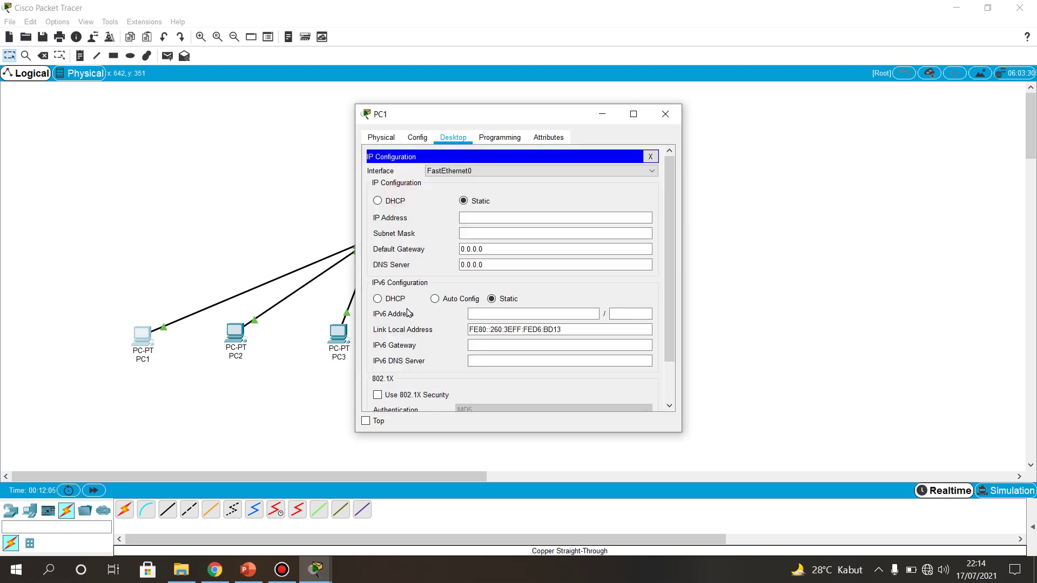
pyautogui.click(469, 218)
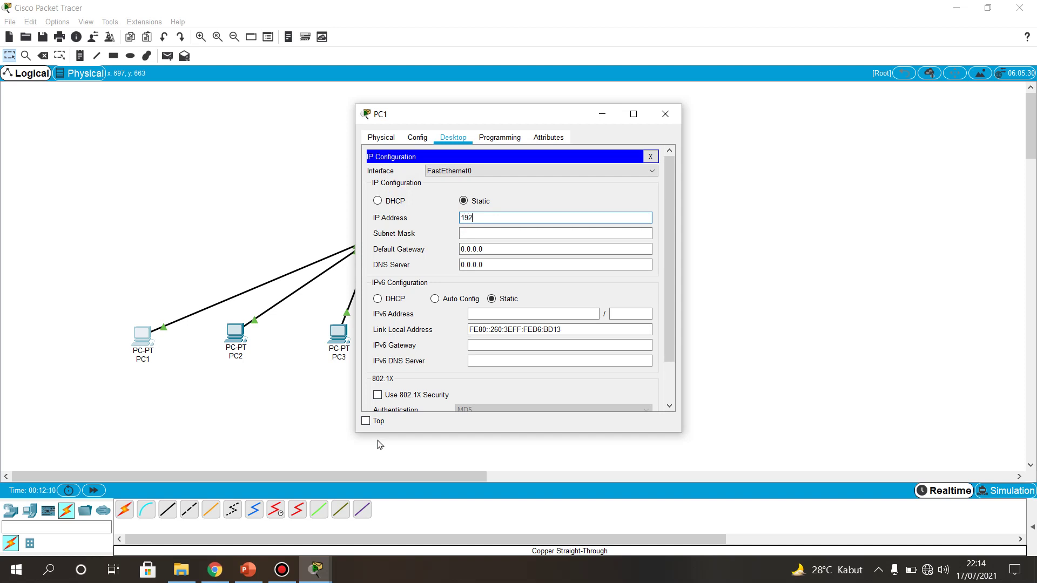
pyautogui.write('192.16')
pyautogui.click(512, 233)
pyautogui.moveTo(515, 250); pyautogui.dragTo(456, 265)
pyautogui.press('BackSpace')
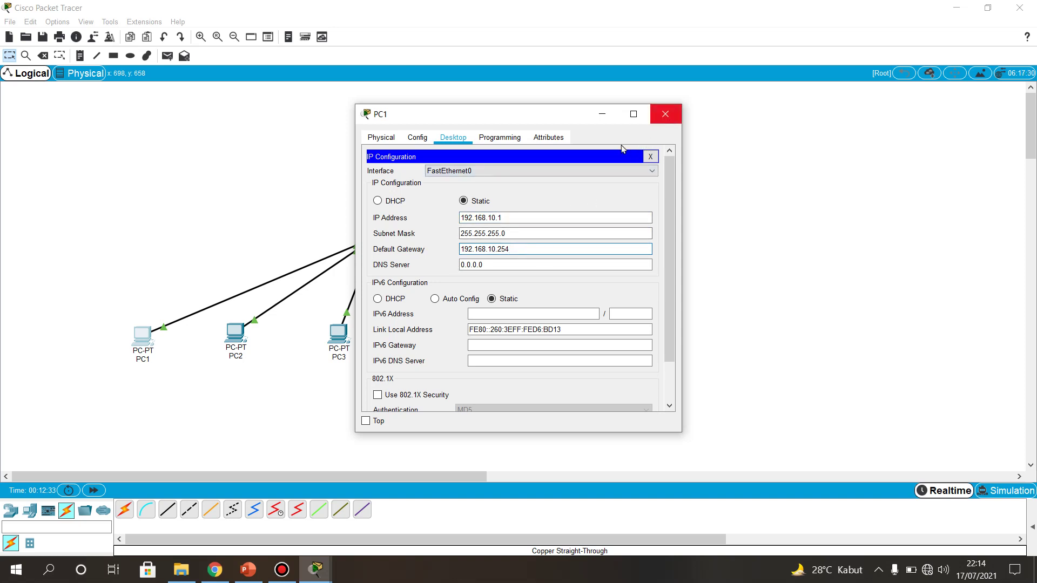
pyautogui.click(664, 115)
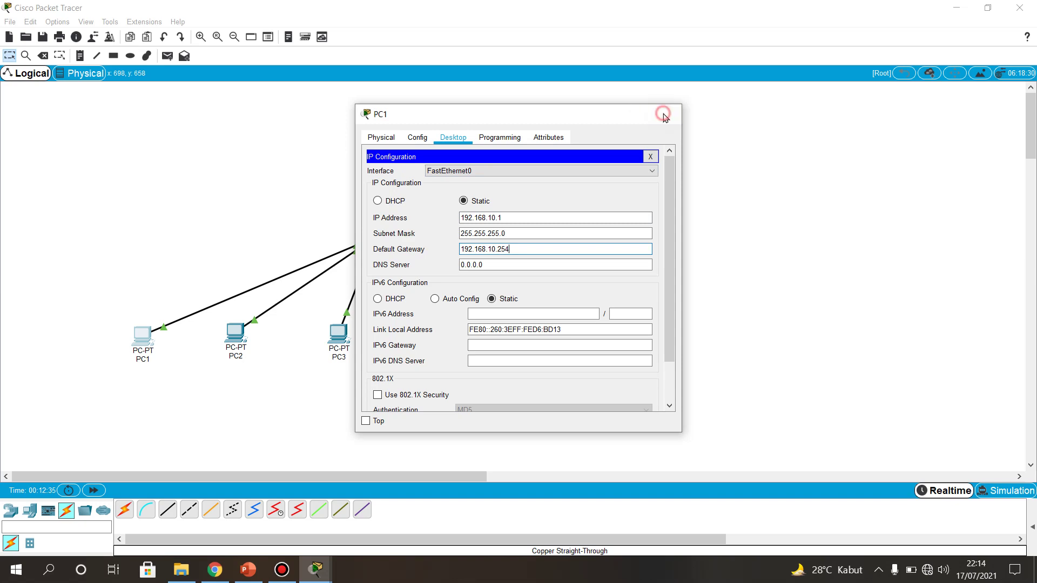
# Assign PC2 the static IP address 192.168.10.2 with subnet mask 255.255.255.0.
pyautogui.click(236, 336)
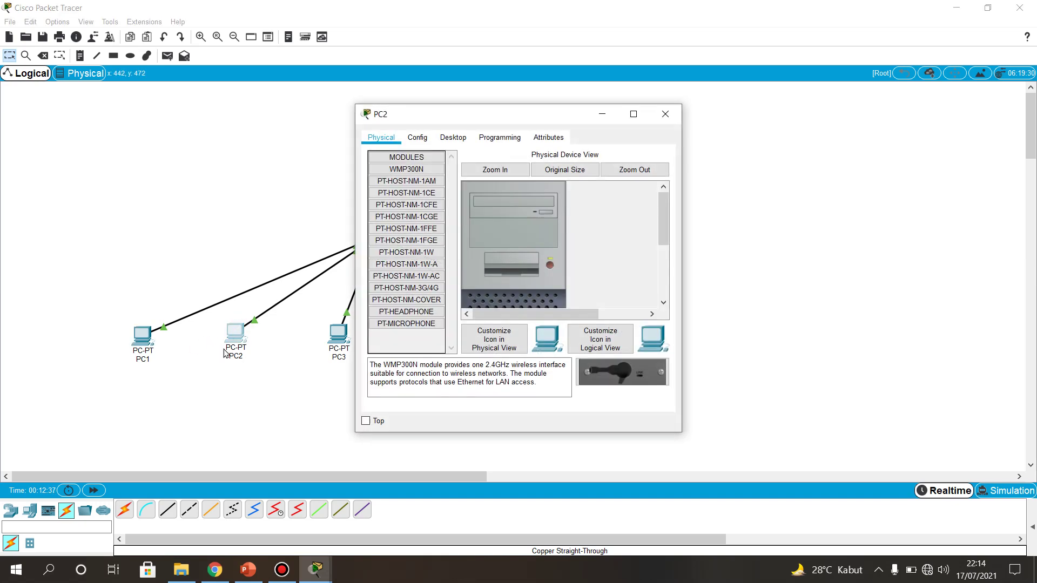
pyautogui.click(454, 137)
pyautogui.click(393, 185)
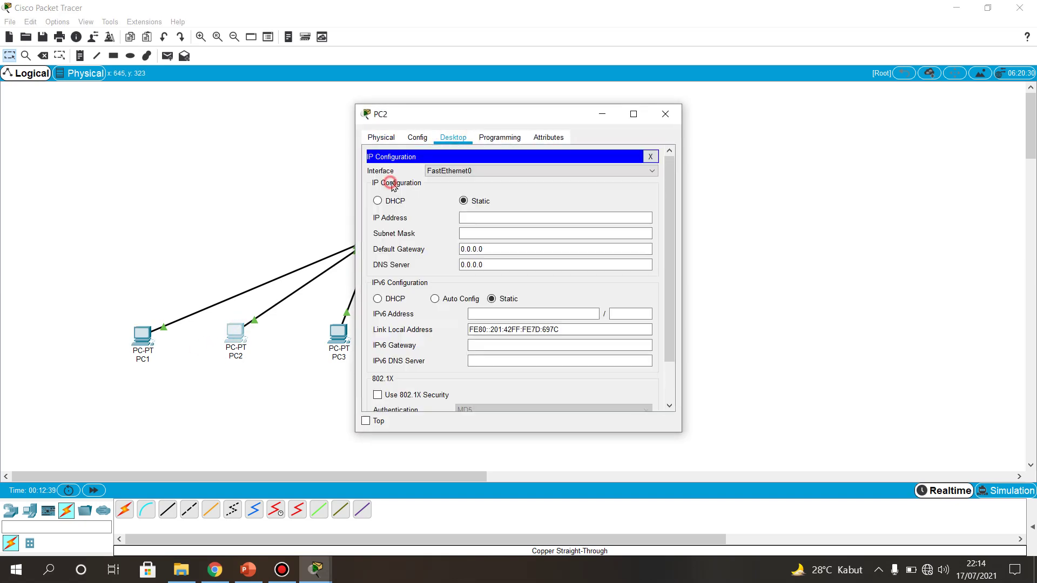
pyautogui.click(469, 218)
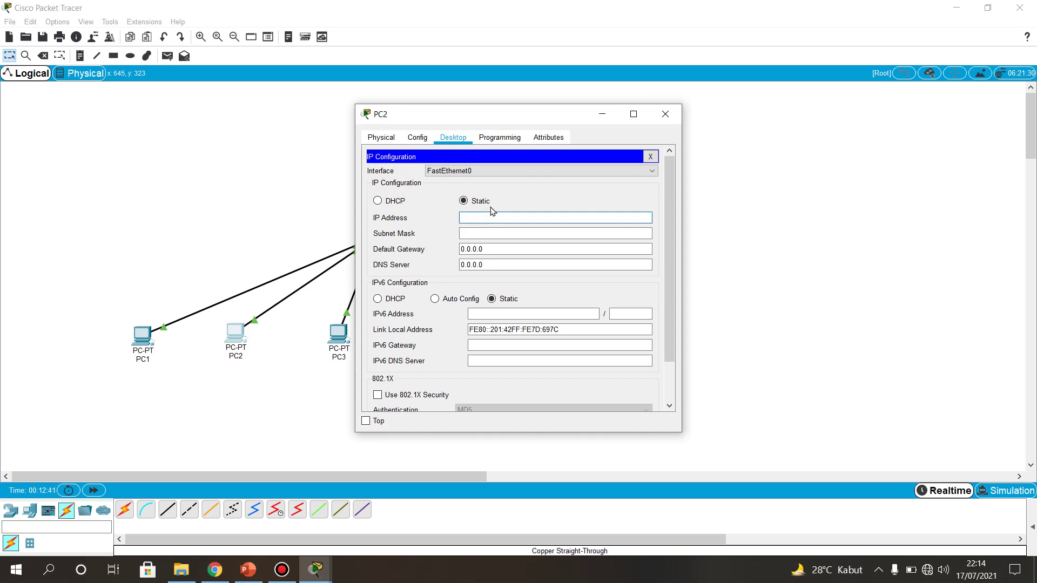
pyautogui.write('2.168.')
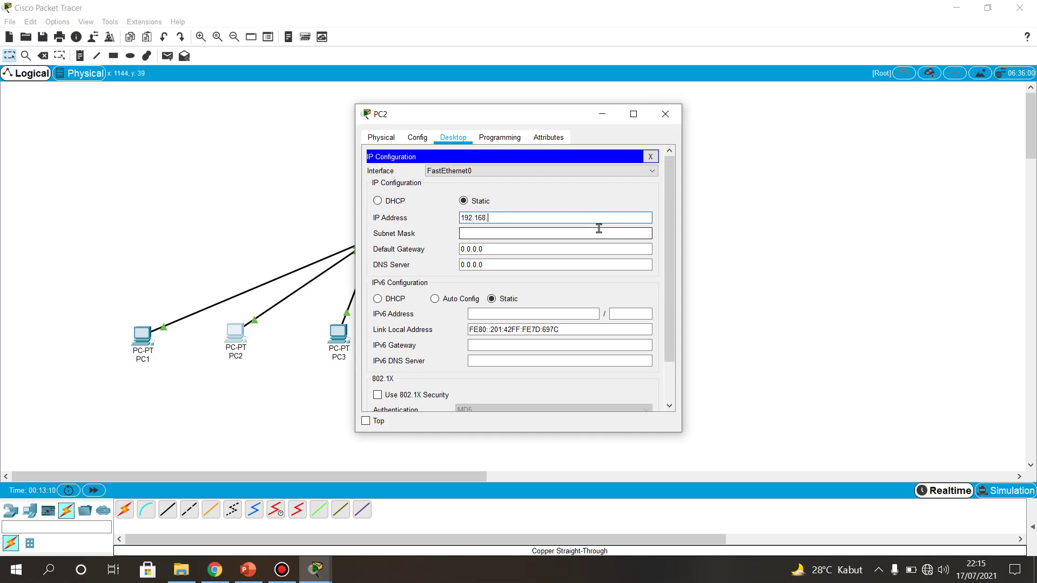
pyautogui.write('10.2')
pyautogui.click(598, 233)
# Try to set PC2's default gateway to 192.168.254.
pyautogui.click(593, 249)
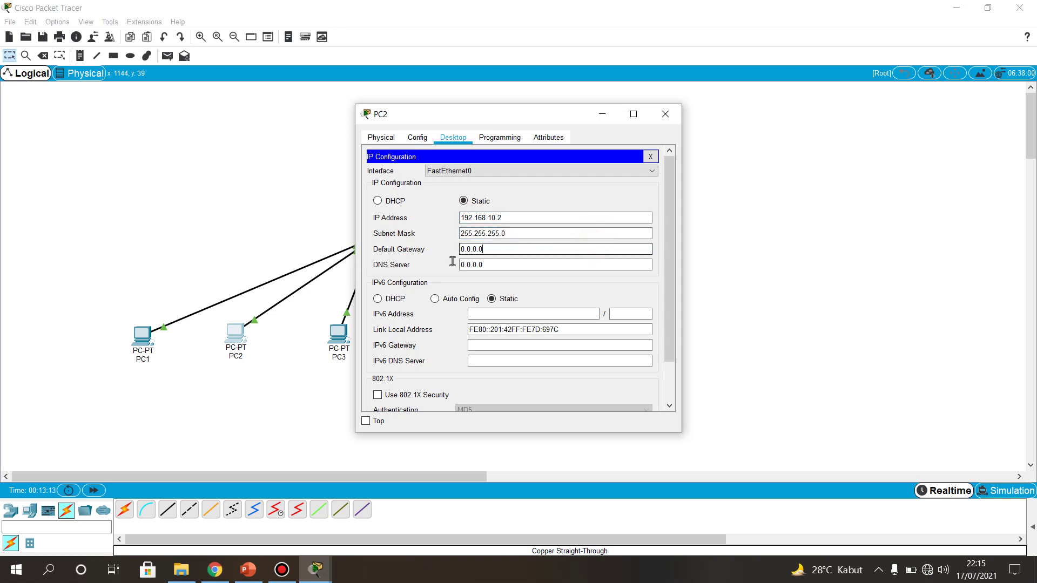
pyautogui.moveTo(484, 251); pyautogui.dragTo(437, 265)
pyautogui.press('BackSpace')
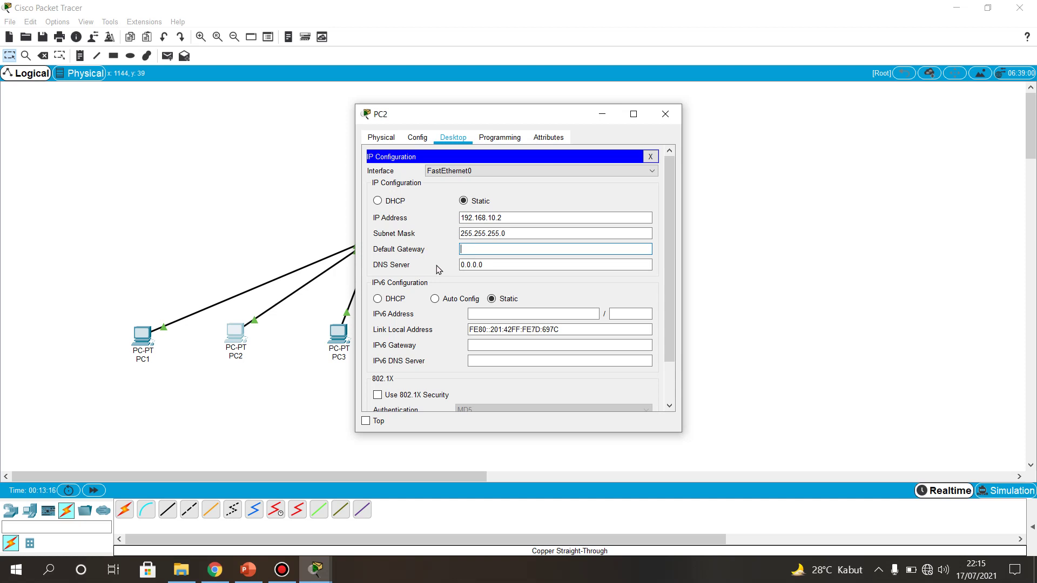
pyautogui.write('192.168.254')
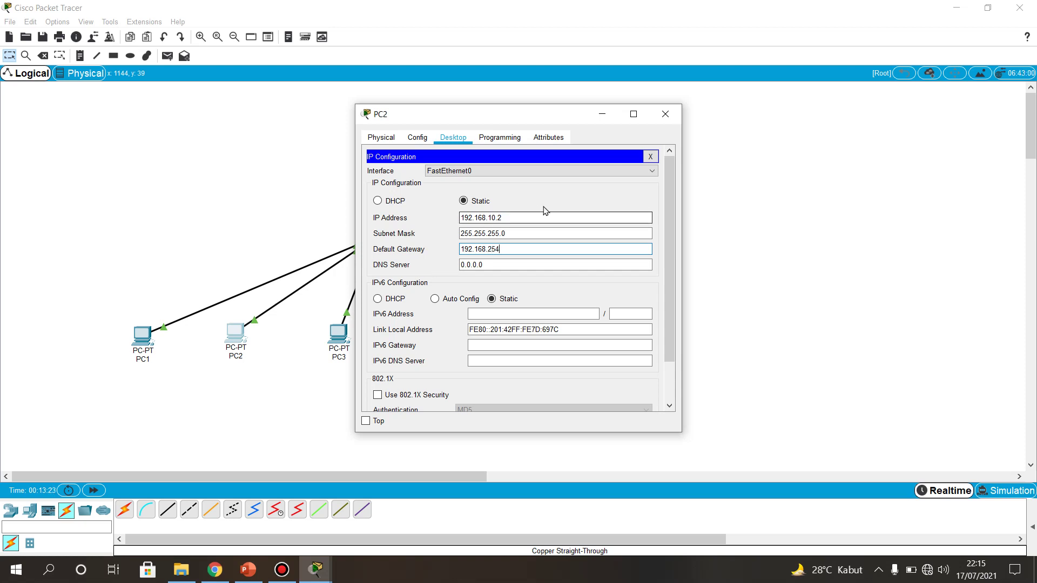
pyautogui.click(666, 114)
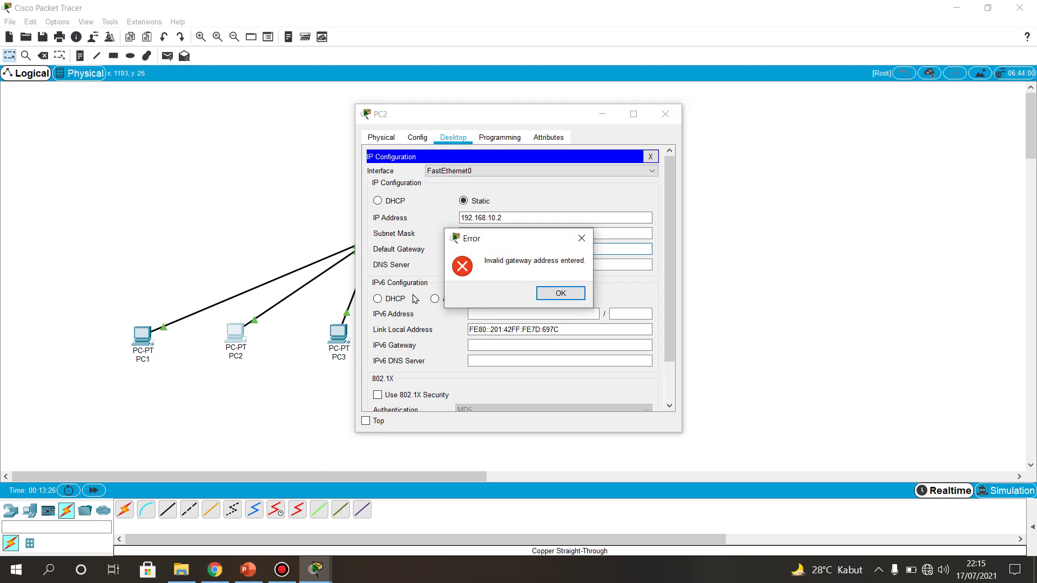
pyautogui.click(581, 239)
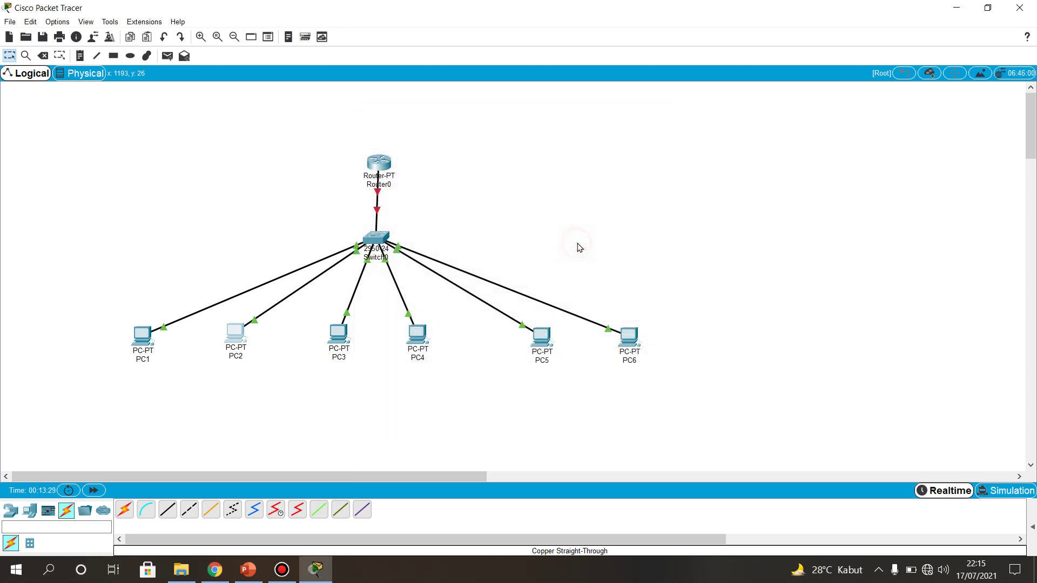
# Set PC2's default gateway to 192.168.10.254 in its IP configuration.
pyautogui.click(243, 334)
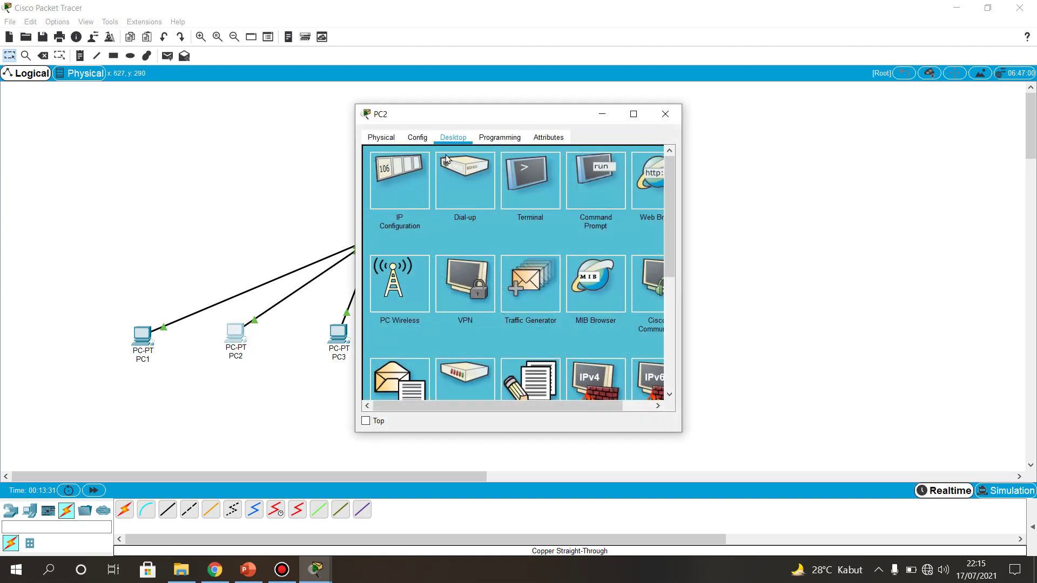
pyautogui.click(400, 181)
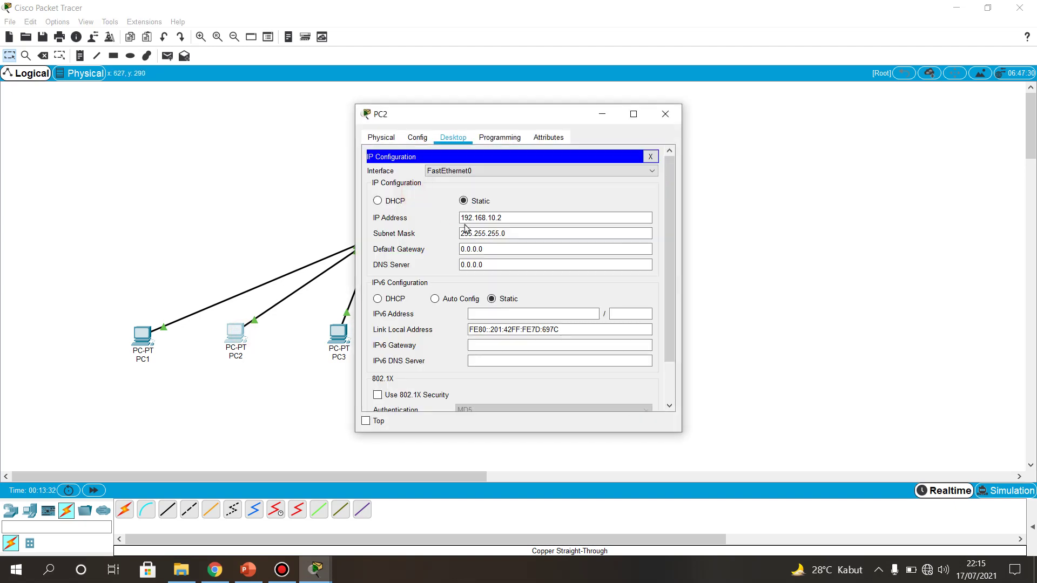
pyautogui.click(493, 249)
pyautogui.doubleClick(472, 250)
pyautogui.press('BackSpace')
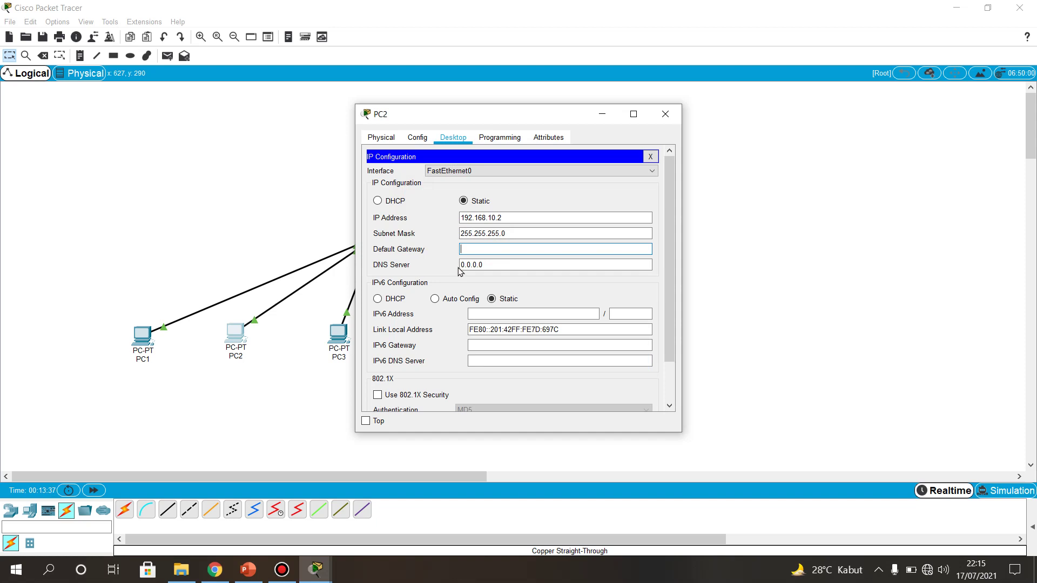
pyautogui.write('192.168.10.254')
pyautogui.click(670, 120)
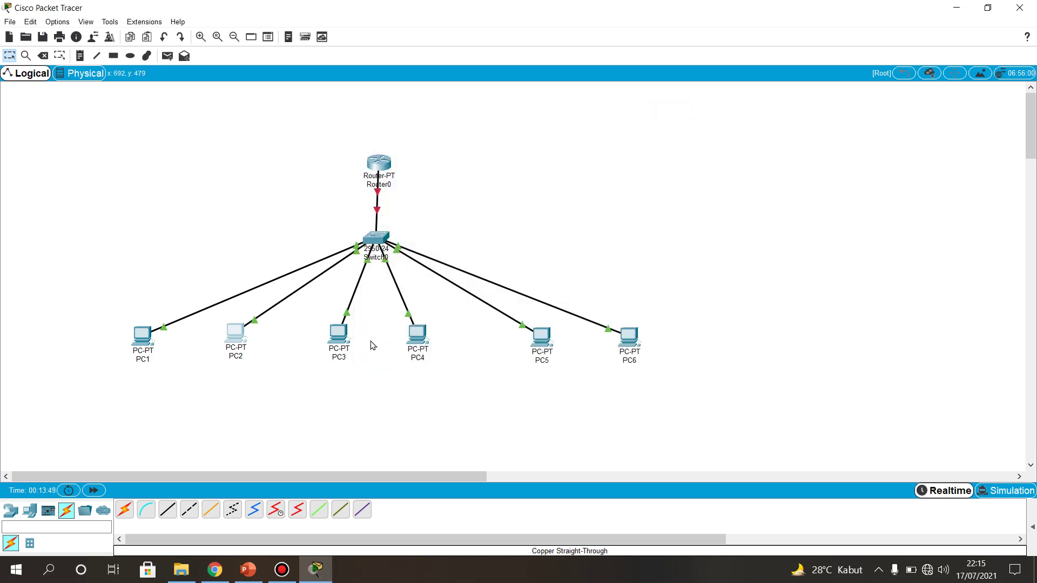
# Configure PC3 with static IP address 192.168.20.1, subnet mask 255.255.255.0 and default gateway 192.168.20.254.
pyautogui.click(342, 336)
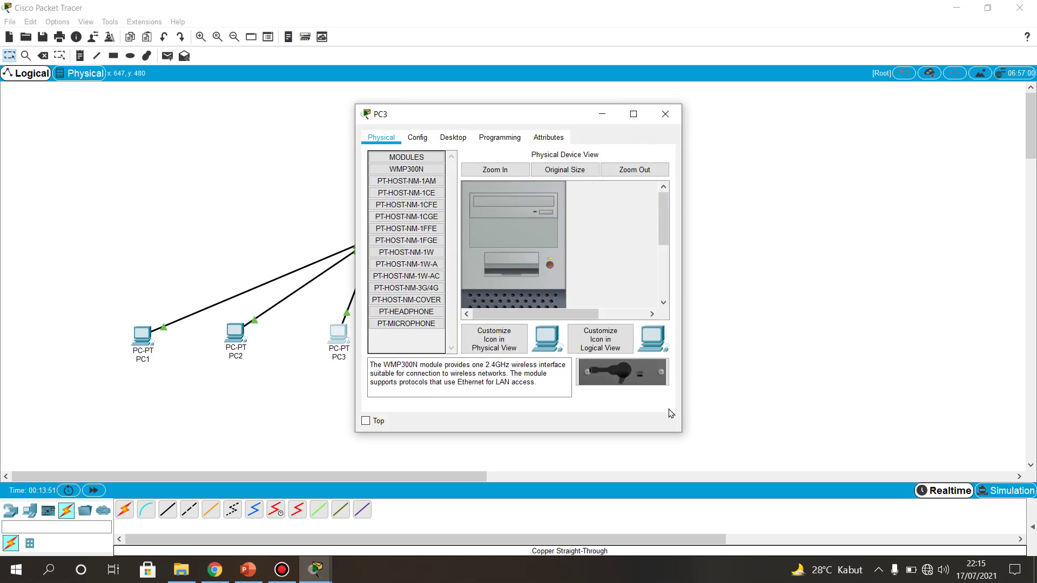
pyautogui.click(447, 144)
pyautogui.click(423, 185)
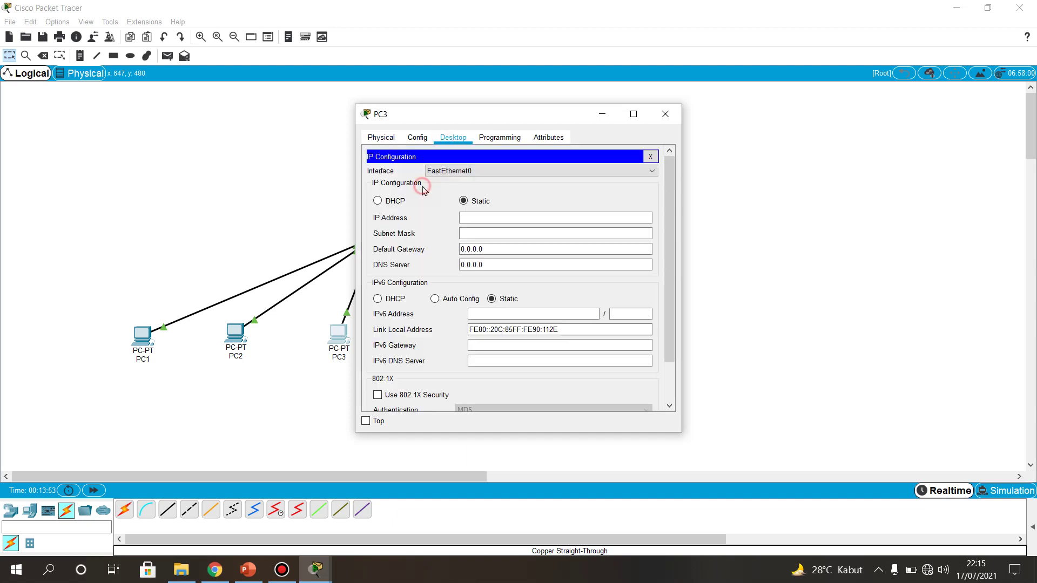
pyautogui.click(514, 218)
pyautogui.write('19')
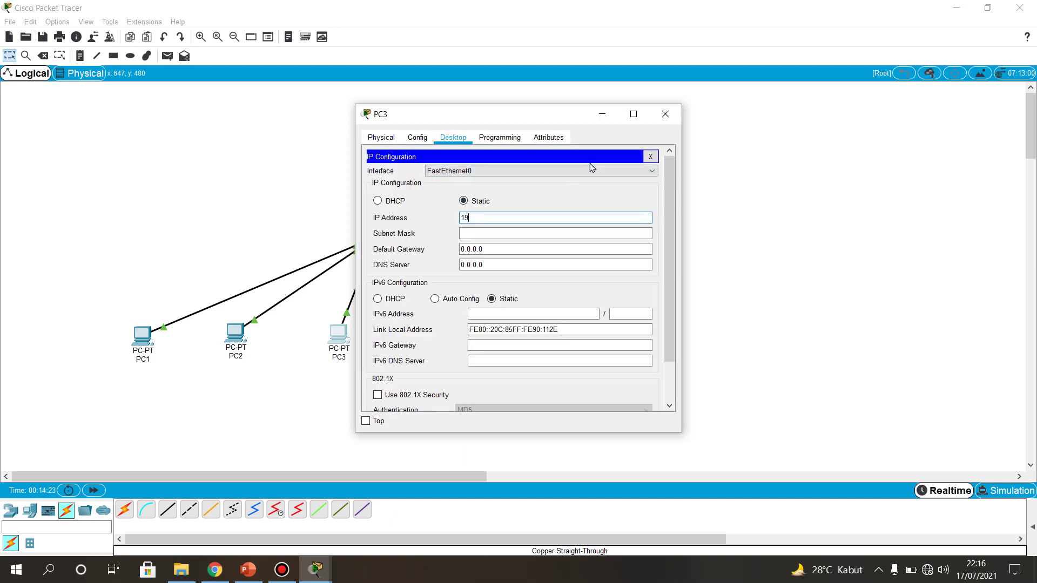
pyautogui.write('2.168.20.1')
pyautogui.click(561, 229)
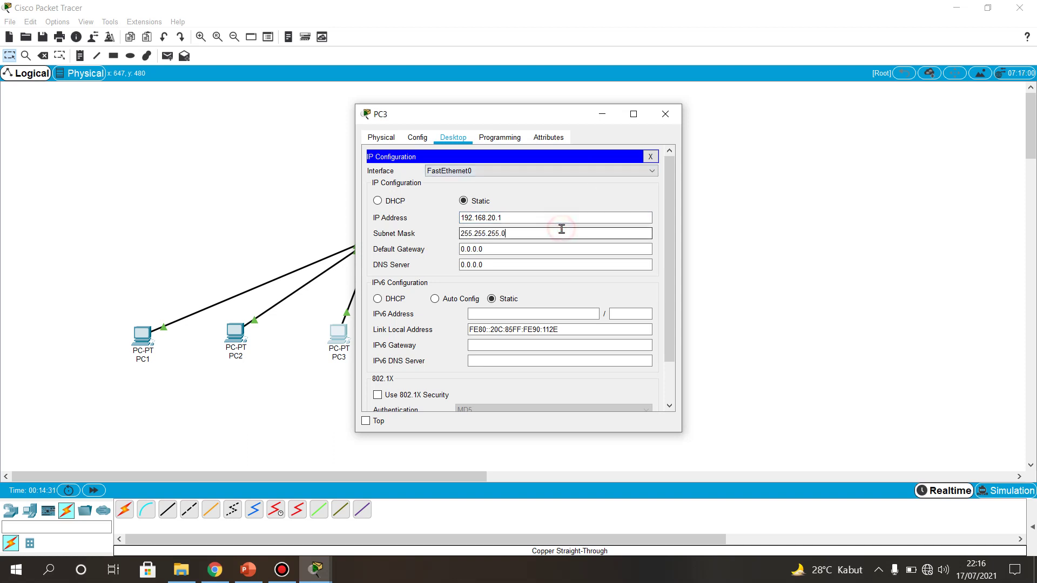
pyautogui.moveTo(523, 253); pyautogui.dragTo(445, 252)
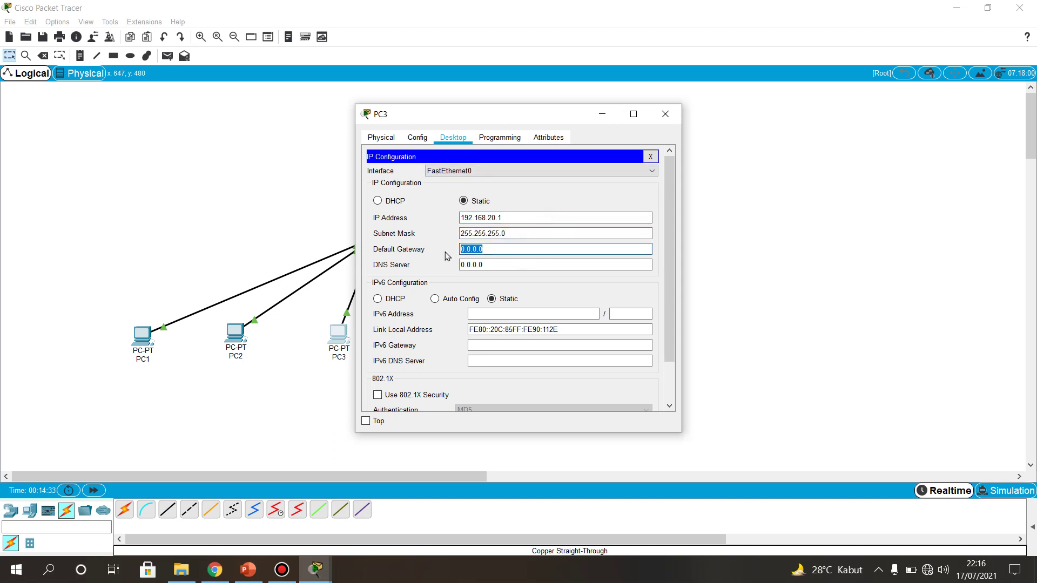
pyautogui.press('BackSpace')
pyautogui.write('192.168.20.254')
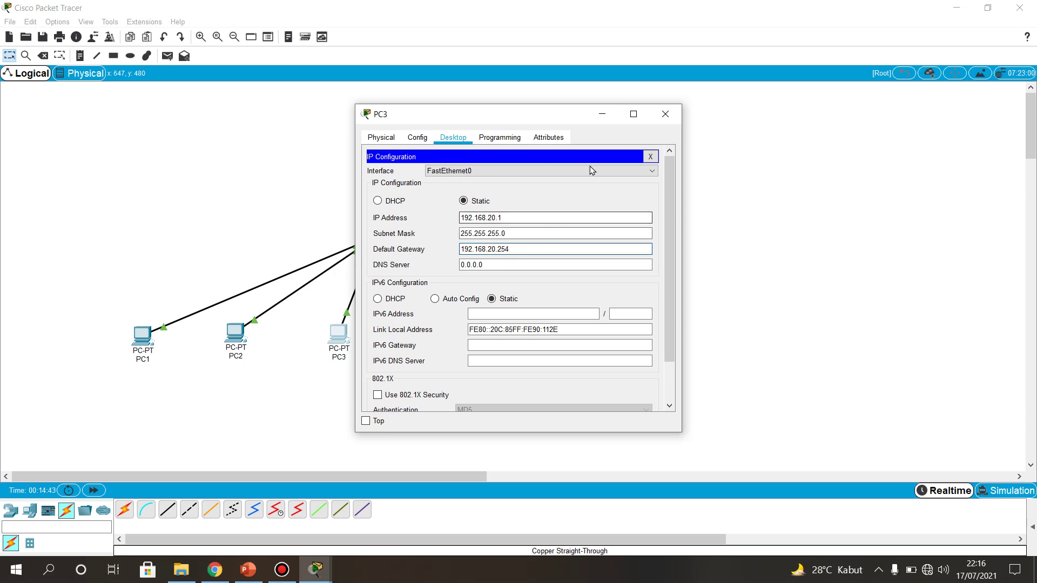
pyautogui.click(668, 114)
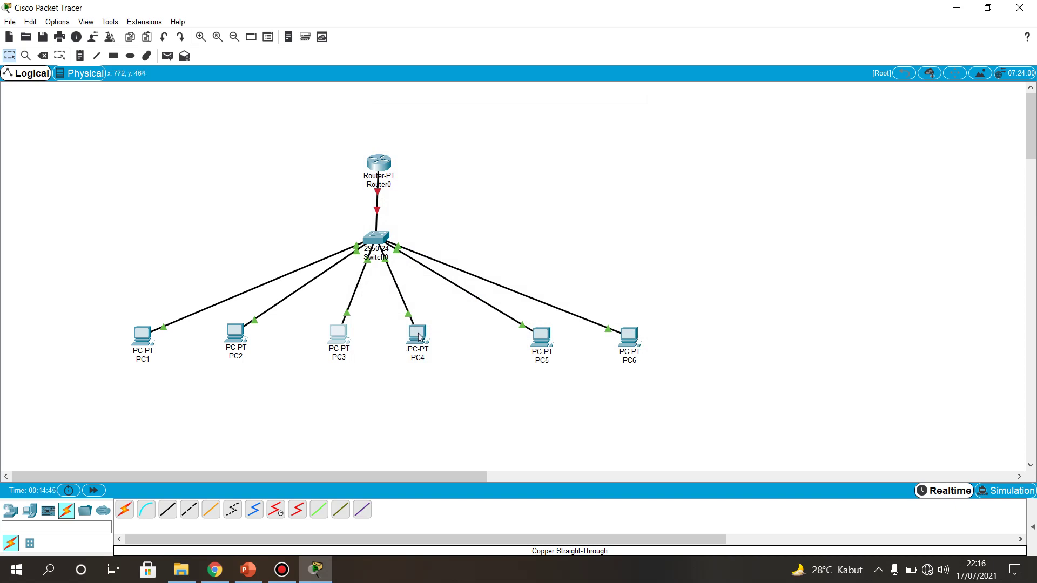
# Assign PC4 the static IP address 192.168.20.2 with subnet mask 255.255.255.0.
pyautogui.click(419, 336)
pyautogui.click(453, 137)
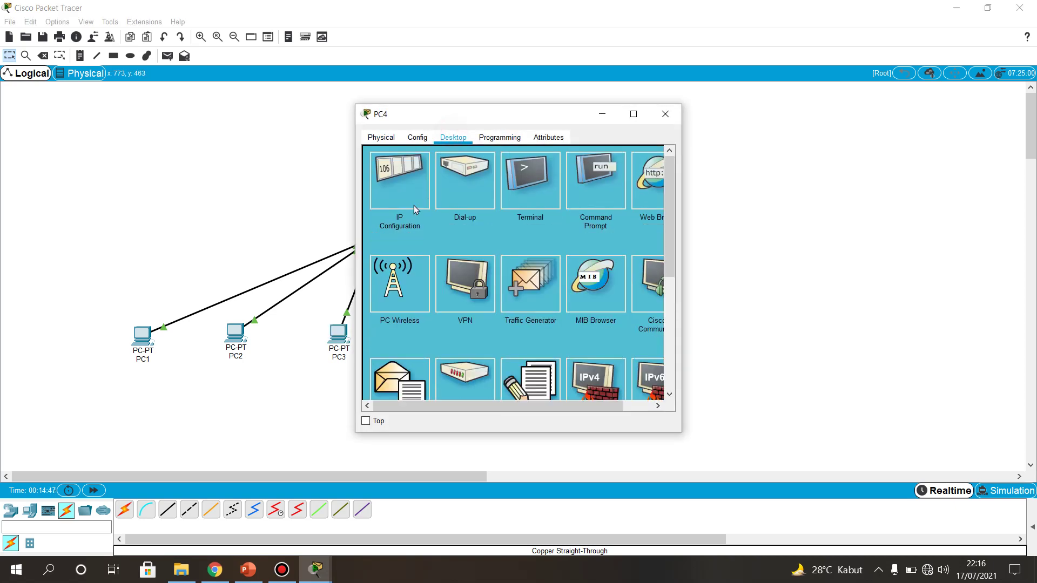
pyautogui.click(410, 204)
pyautogui.click(498, 217)
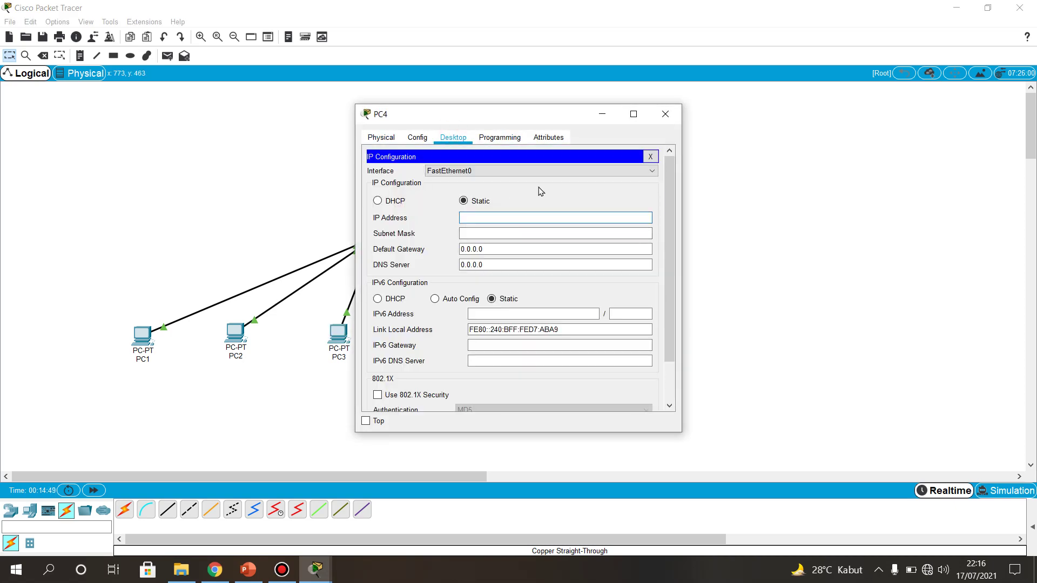
pyautogui.write('192.168.20.2')
pyautogui.click(525, 231)
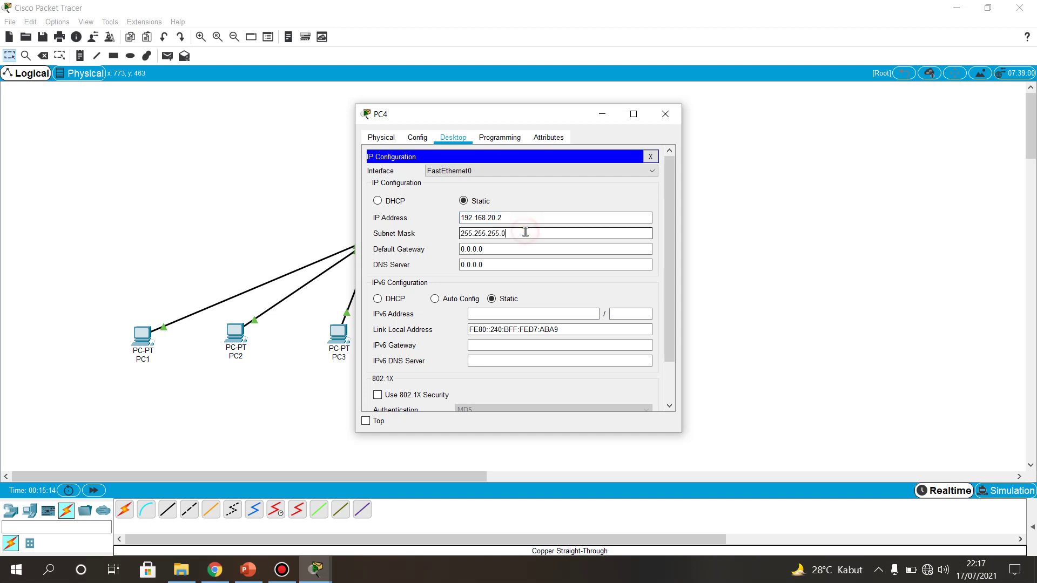
# Set PC4's default gateway to 192.168.20.254 and close its configuration window.
pyautogui.click(513, 247)
pyautogui.moveTo(514, 245); pyautogui.dragTo(441, 251)
pyautogui.press('BackSpace')
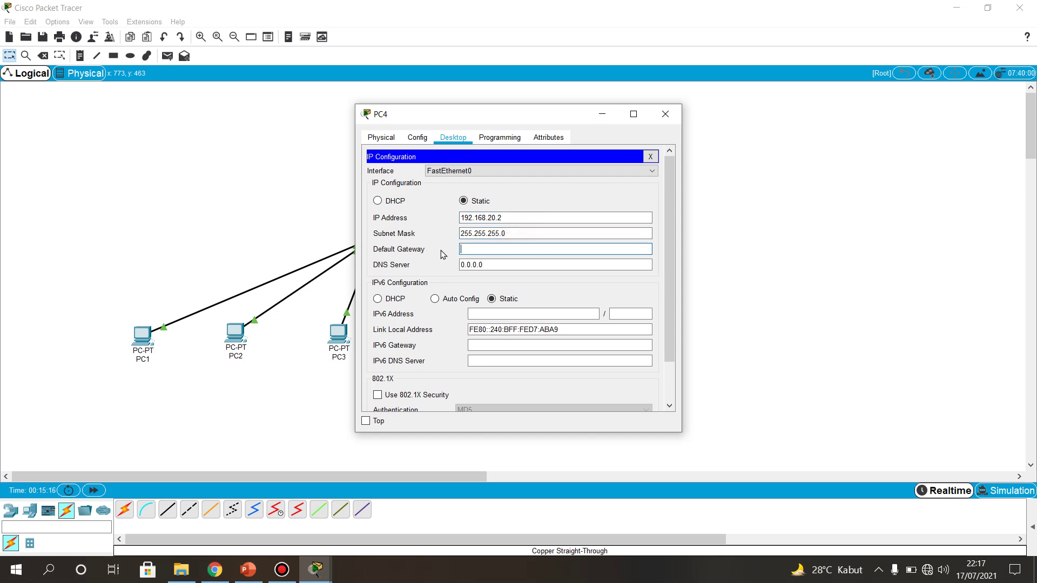
pyautogui.write('192.168.20.254')
pyautogui.click(666, 117)
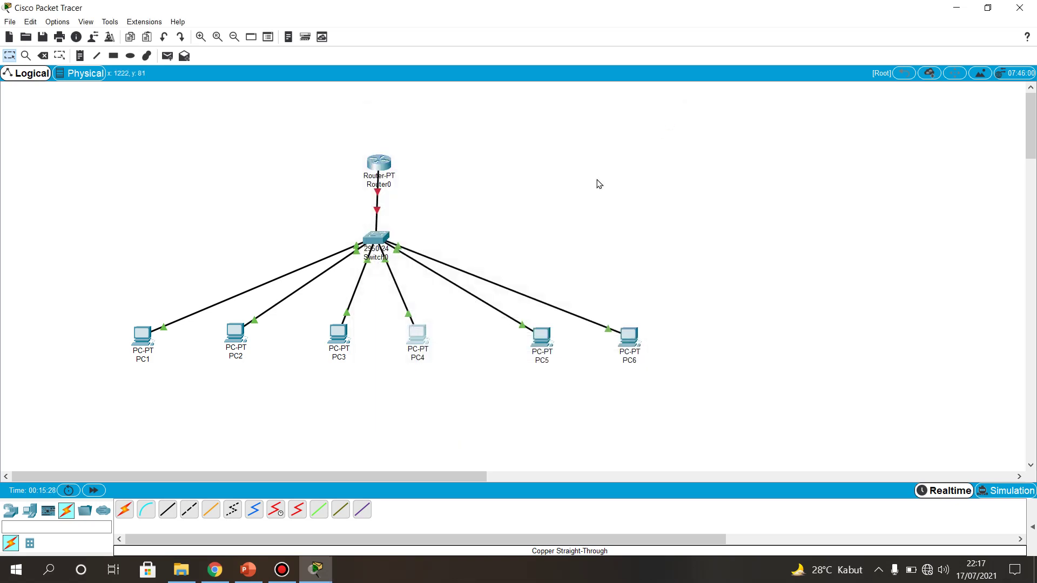
# Assign PC5 the static IP address 192.168.30.1 with subnet mask 255.255.255.0.
pyautogui.click(543, 339)
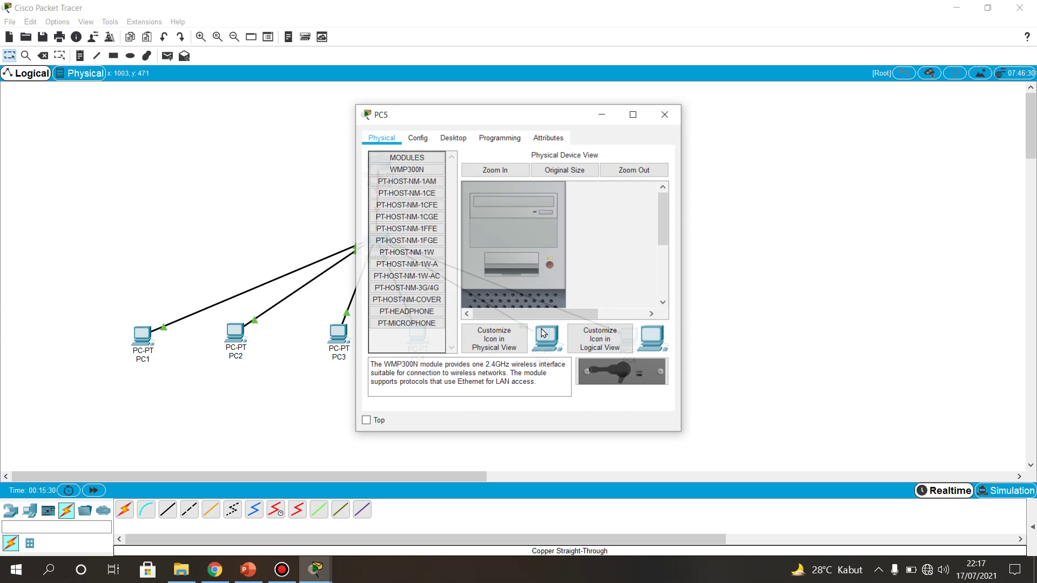
pyautogui.click(453, 137)
pyautogui.click(404, 196)
pyautogui.click(509, 217)
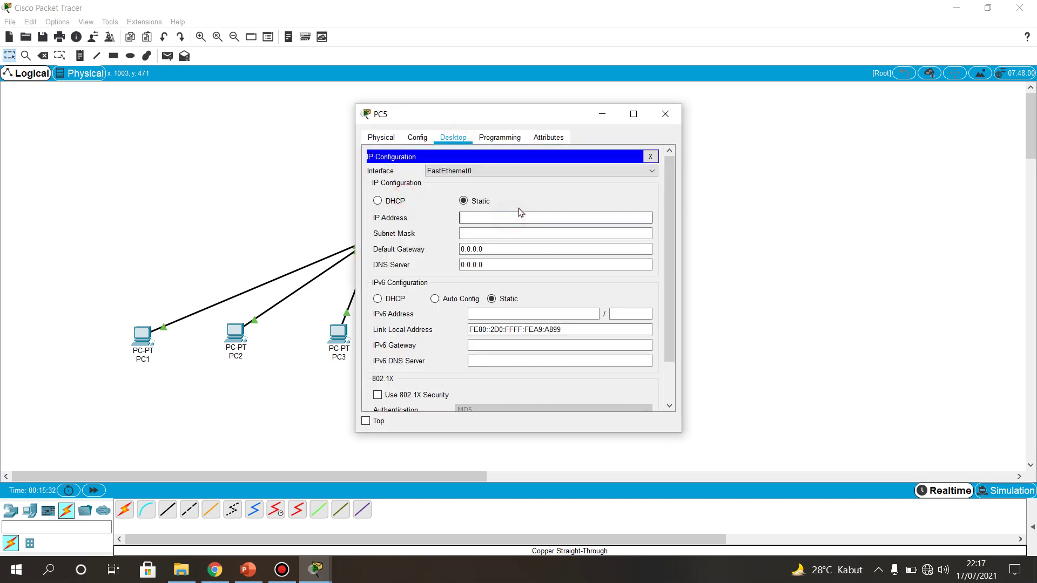
pyautogui.write('192.168')
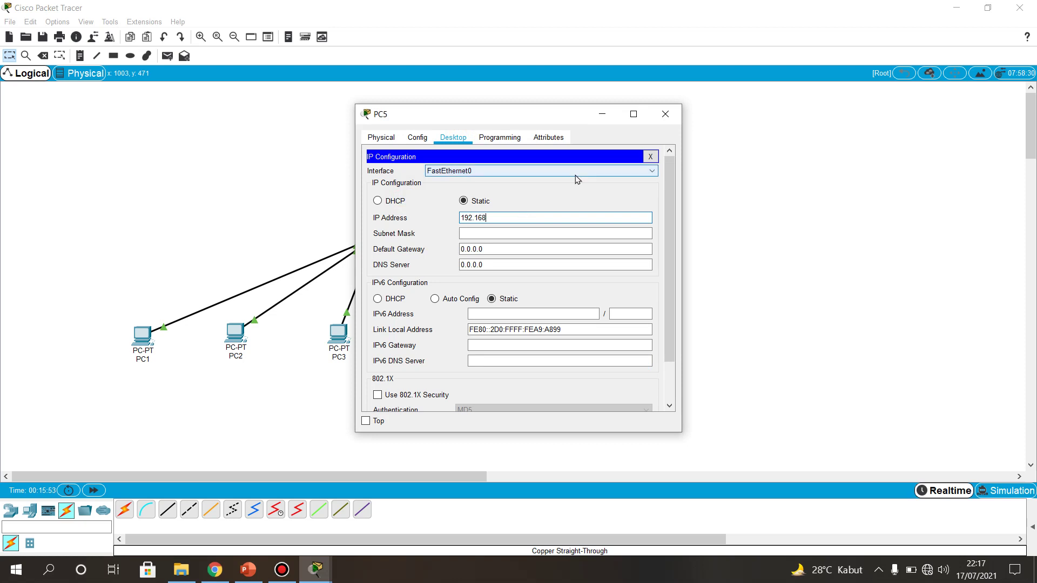
pyautogui.write('.30.1')
pyautogui.click(551, 232)
# Set PC5's default gateway to 192.168.30.254 and close its configuration window.
pyautogui.moveTo(537, 247); pyautogui.dragTo(460, 256)
pyautogui.press('BackSpace')
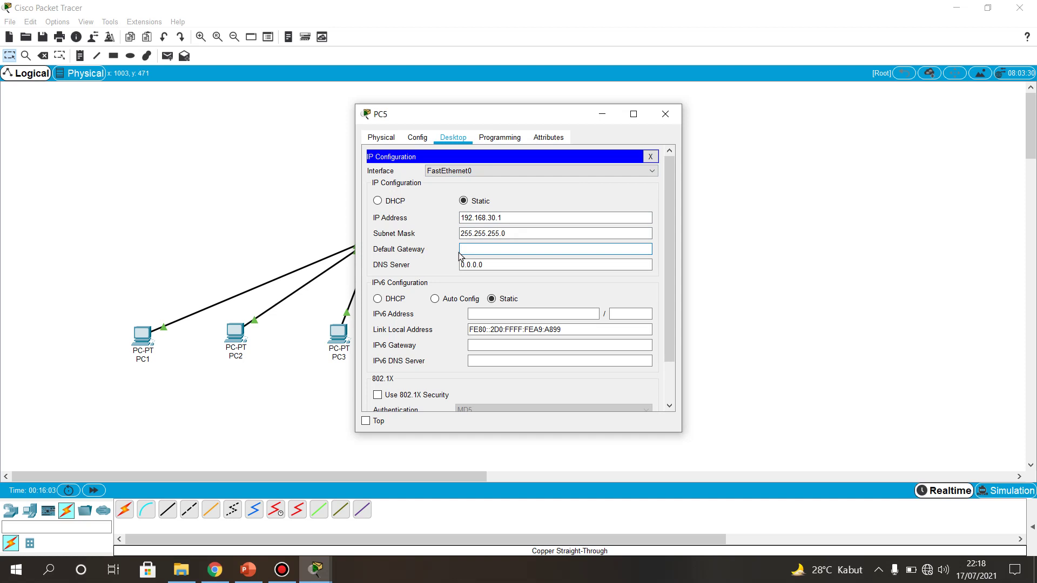
pyautogui.write('192.168.30.254')
pyautogui.click(660, 118)
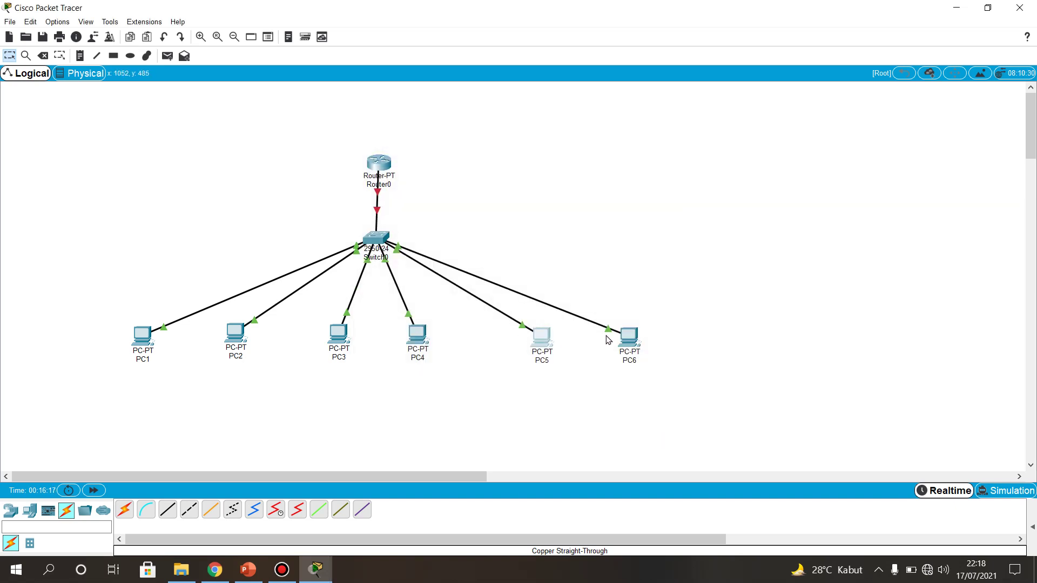
# Assign PC6 the static IP address 192.168.30.2 with subnet mask 255.255.255.0.
pyautogui.click(628, 336)
pyautogui.click(453, 139)
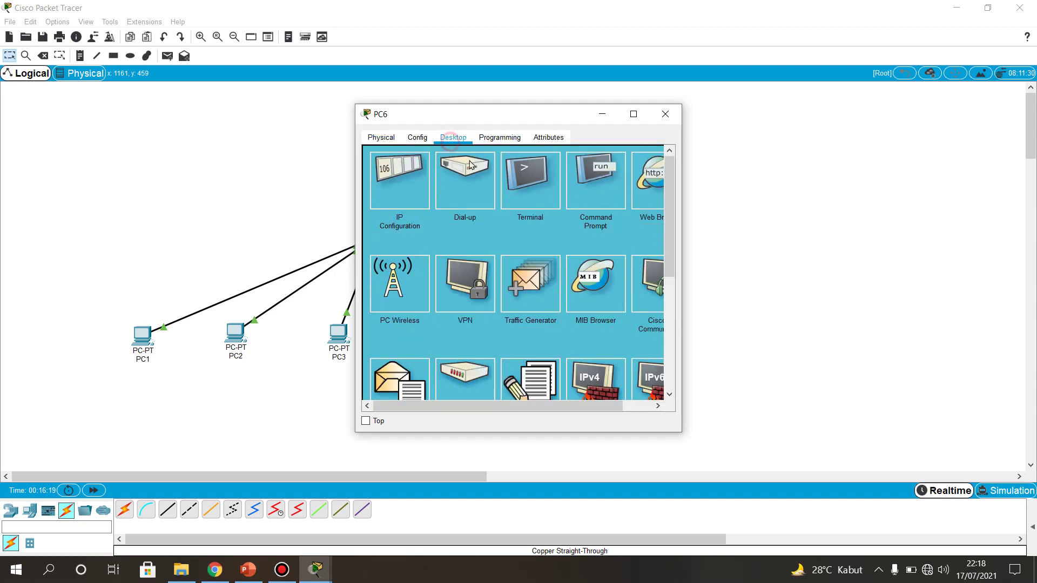
pyautogui.click(422, 186)
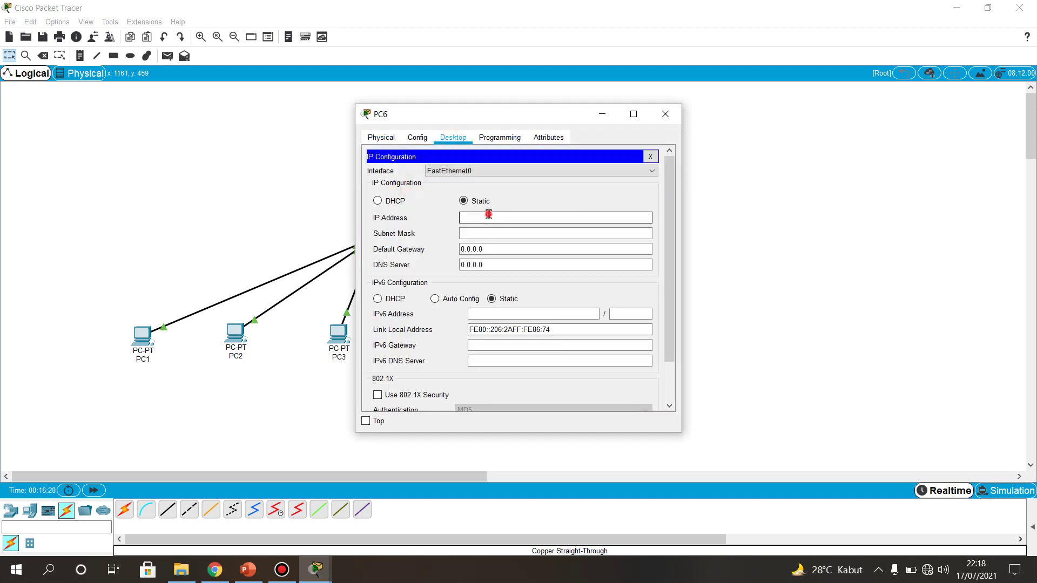
pyautogui.click(533, 212)
pyautogui.write('192.168')
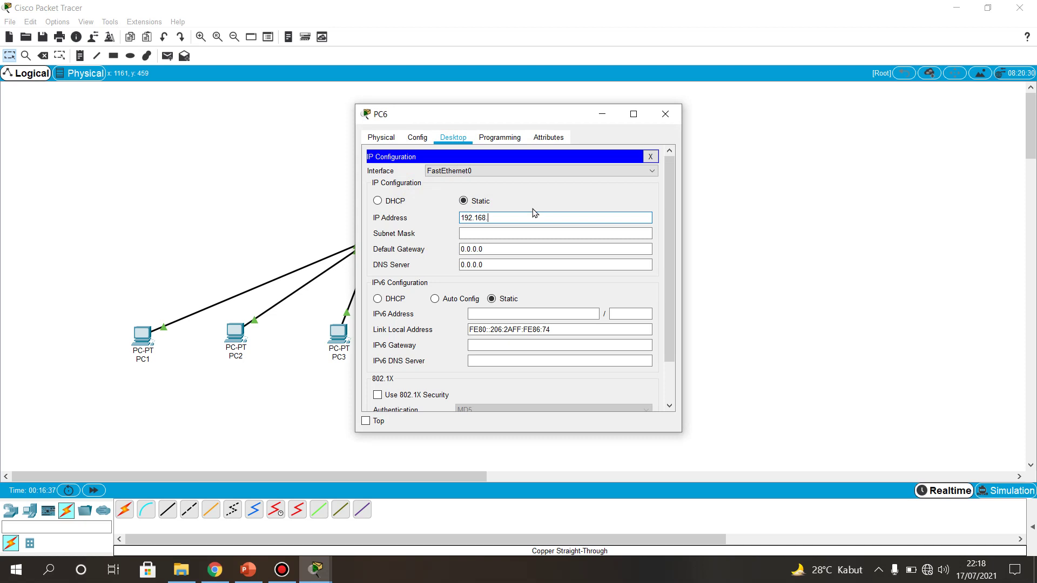
pyautogui.write('.30.2')
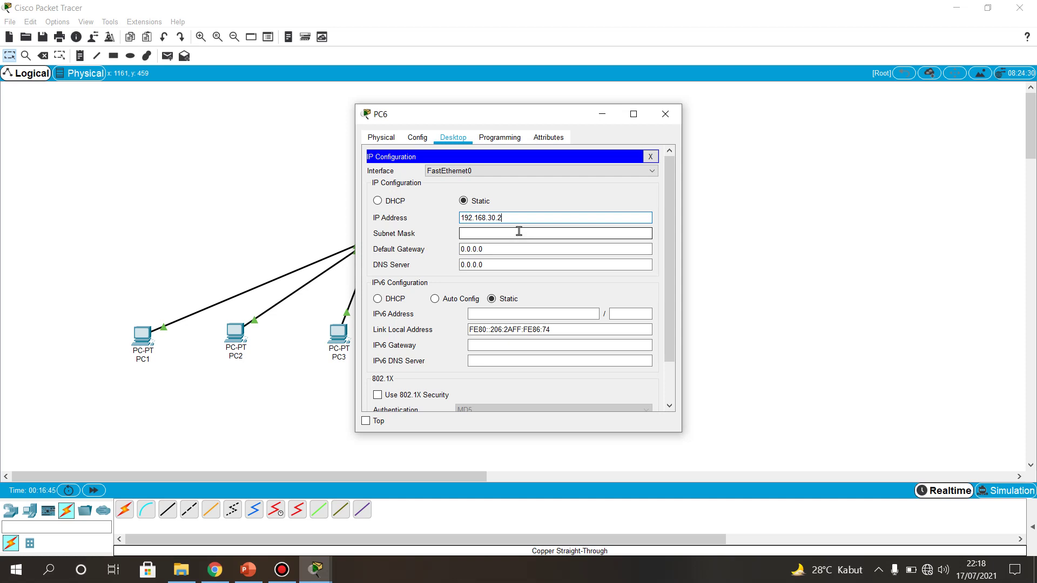
pyautogui.click(519, 231)
# Set PC6's default gateway to 192.168.30.254 and close its configuration window.
pyautogui.click(518, 248)
pyautogui.moveTo(518, 248); pyautogui.dragTo(446, 250)
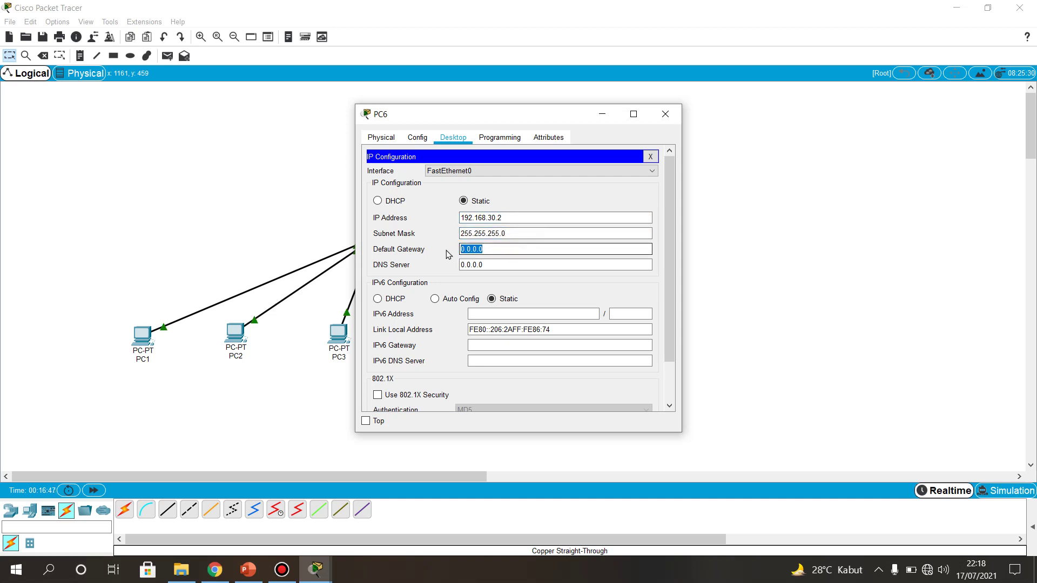
pyautogui.press('BackSpace')
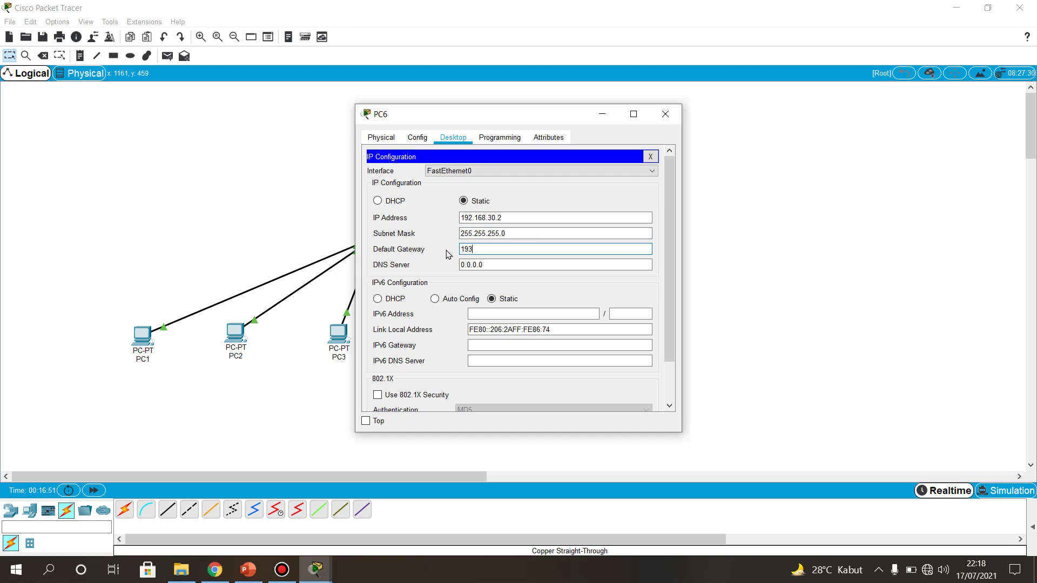
pyautogui.write('192.168.30.254')
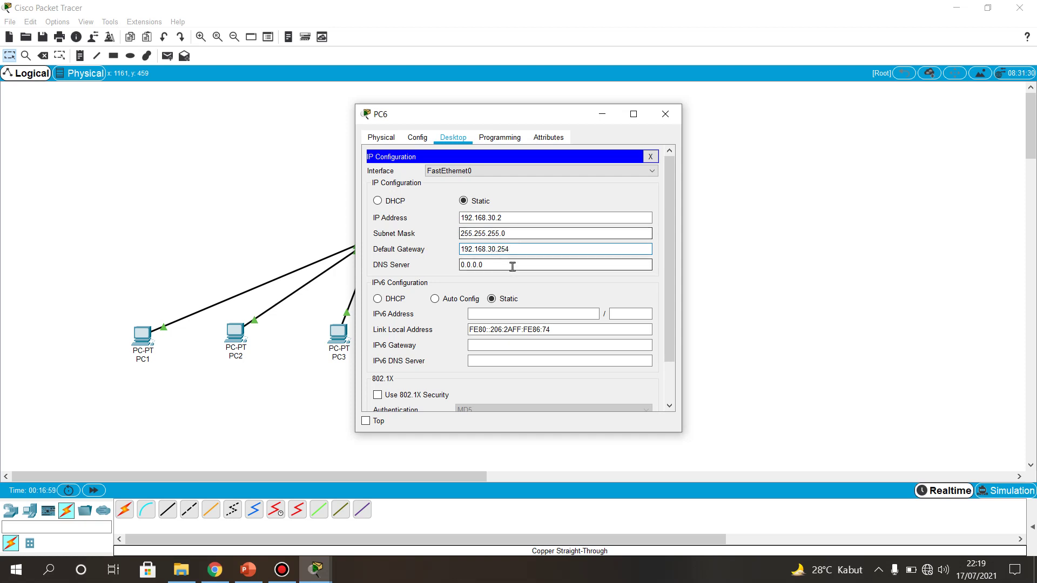
pyautogui.click(663, 115)
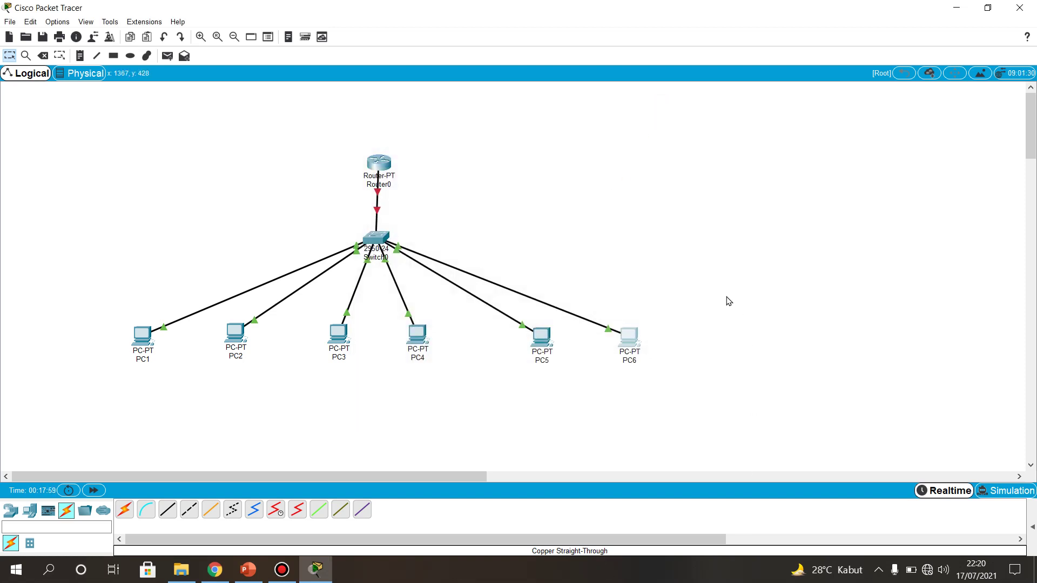
# Open Switch0's command line and enter global configuration mode with enable and configure terminal.
pyautogui.click(377, 237)
pyautogui.click(445, 135)
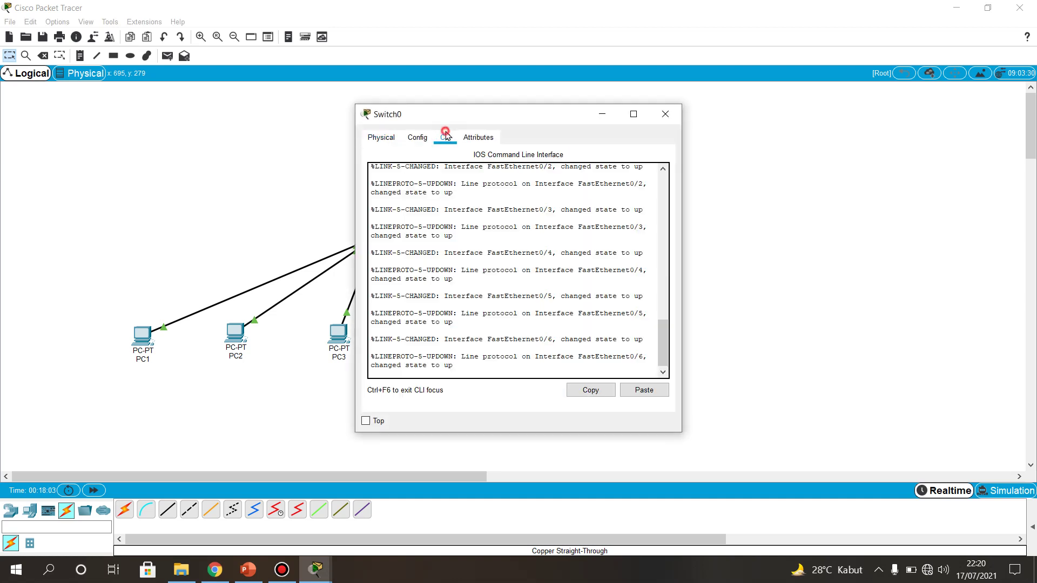
pyautogui.click(452, 369)
pyautogui.press('Return')
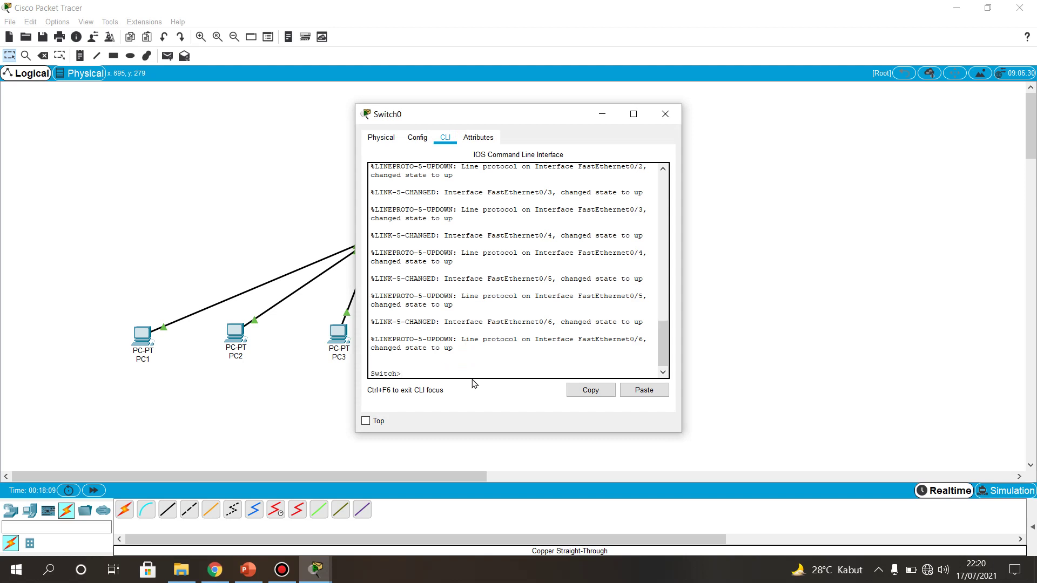
pyautogui.write('enable')
pyautogui.press('Return')
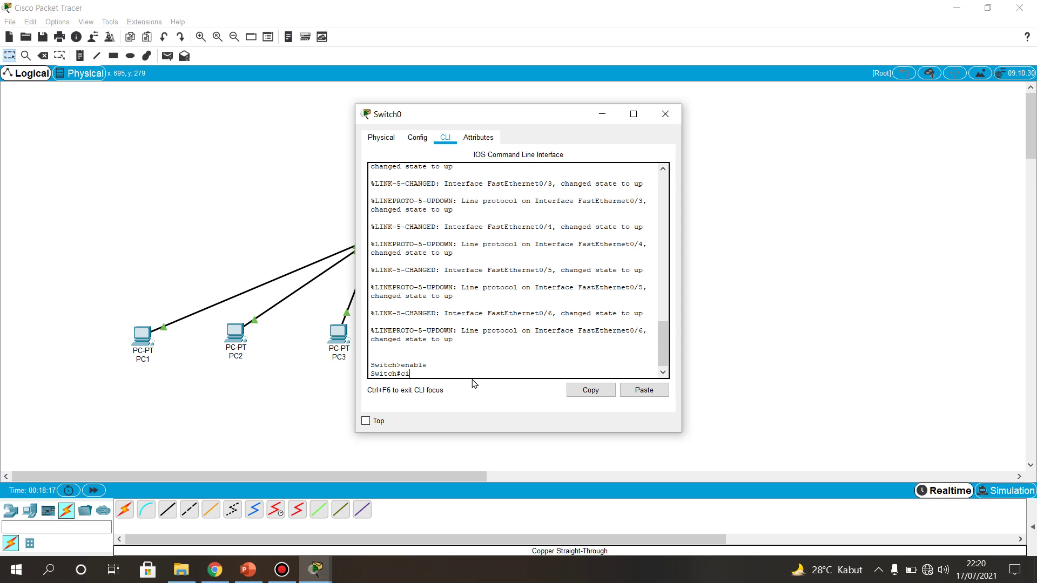
pyautogui.write('configure terminal')
pyautogui.press('Return')
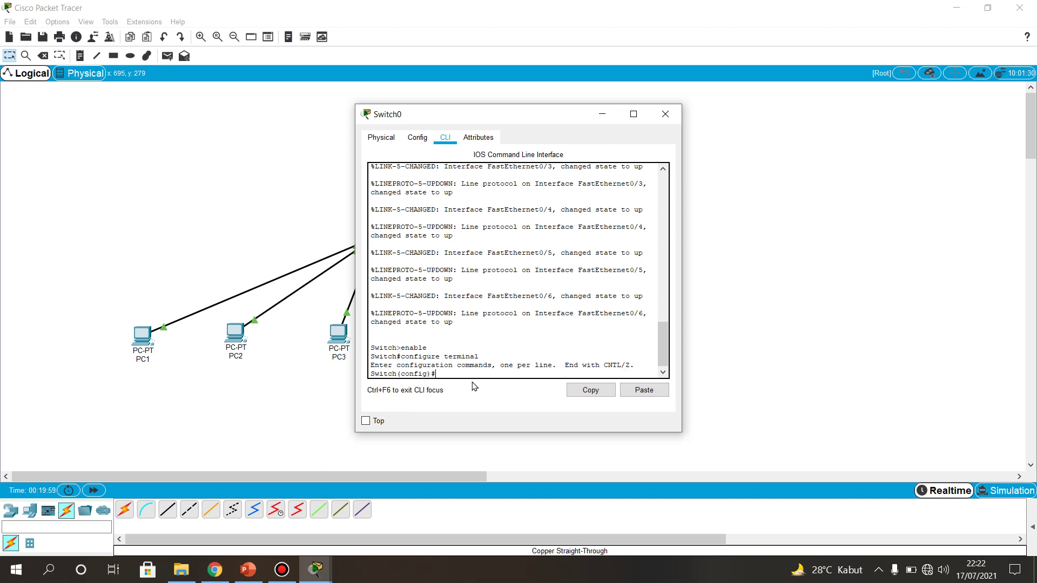
# Create VLAN 10 on Switch0 and name it ADMINISTRASI.
pyautogui.write('an')
pyautogui.write(' 1')
pyautogui.write('0')
pyautogui.press('Return')
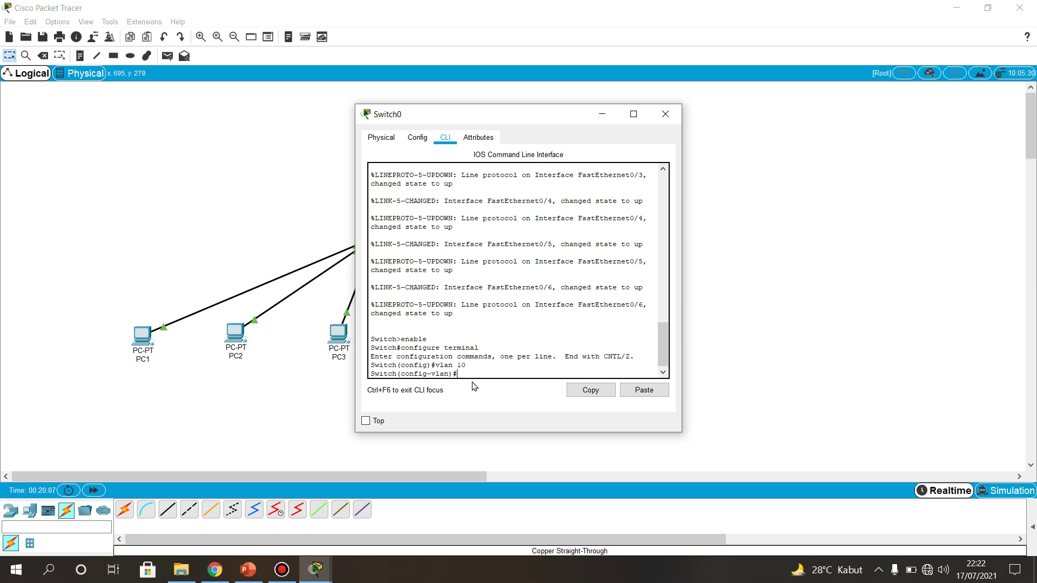
pyautogui.write('name ADMINISTRASI')
pyautogui.press('Return')
# Create VLAN 20 on Switch0 and name it HUMAS.
pyautogui.write('vlan 10')
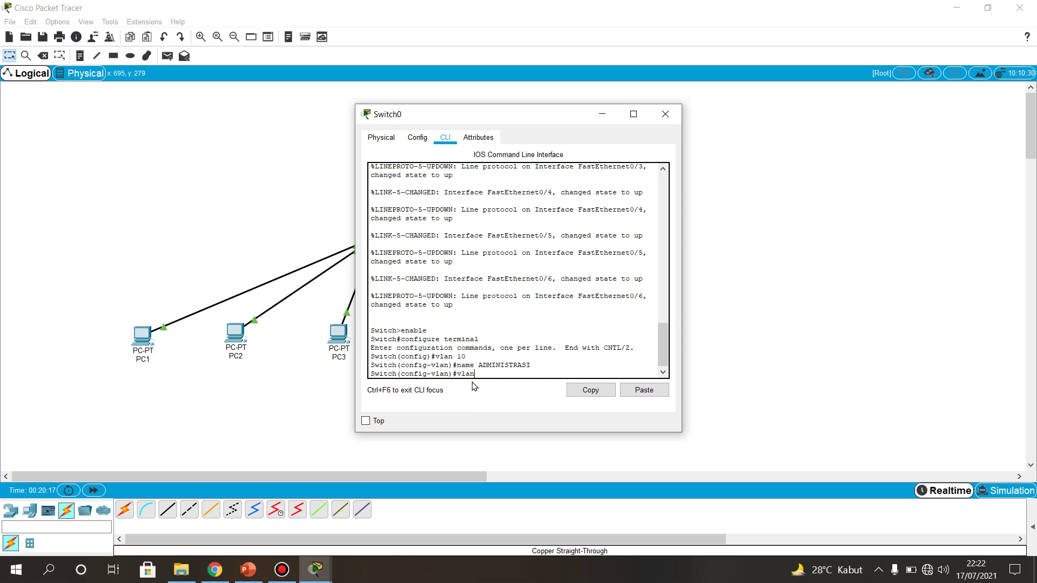
pyautogui.press('BackSpace')
pyautogui.press('BackSpace')
pyautogui.press('BackSpace')
pyautogui.press('BackSpace')
pyautogui.press('BackSpace')
pyautogui.press('BackSpace')
pyautogui.press('BackSpace')
pyautogui.write('vlan 20')
pyautogui.press('Return')
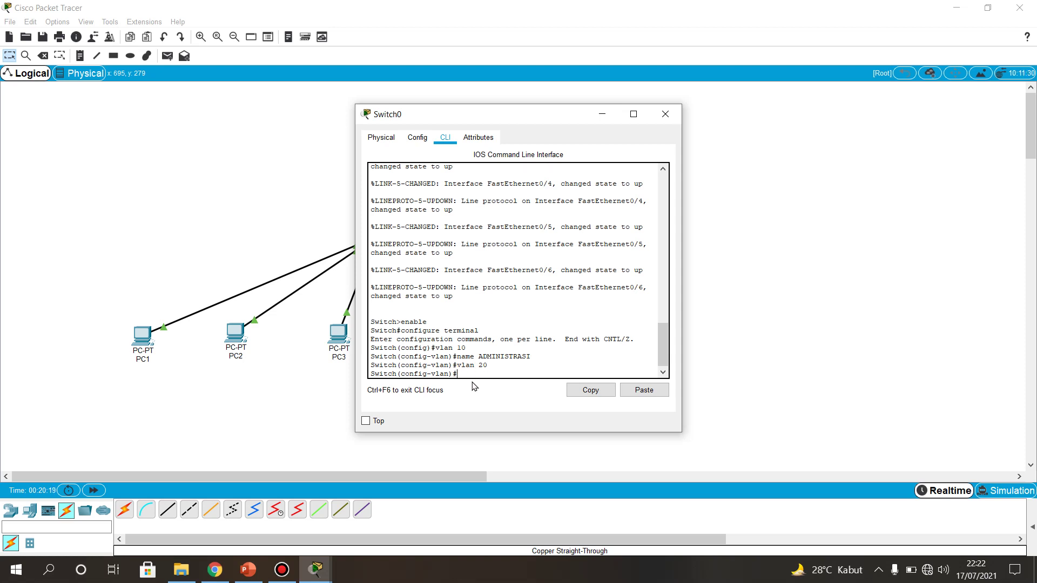
pyautogui.write('name HUMAS')
pyautogui.press('Return')
# Create VLAN 30 named LITBANG on Switch0 and exit VLAN configuration mode.
pyautogui.write('vlan')
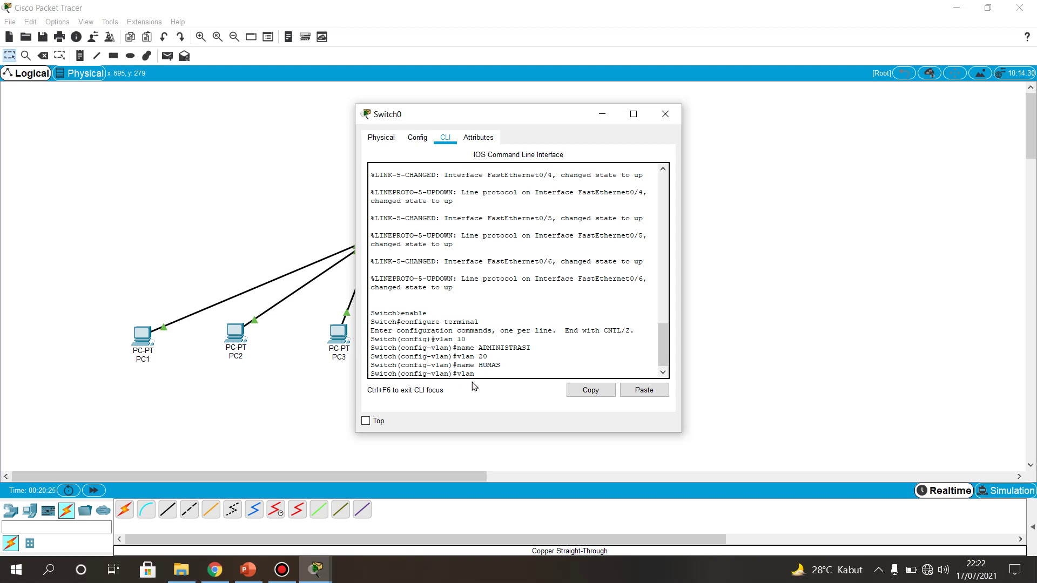
pyautogui.write(' 30')
pyautogui.press('Return')
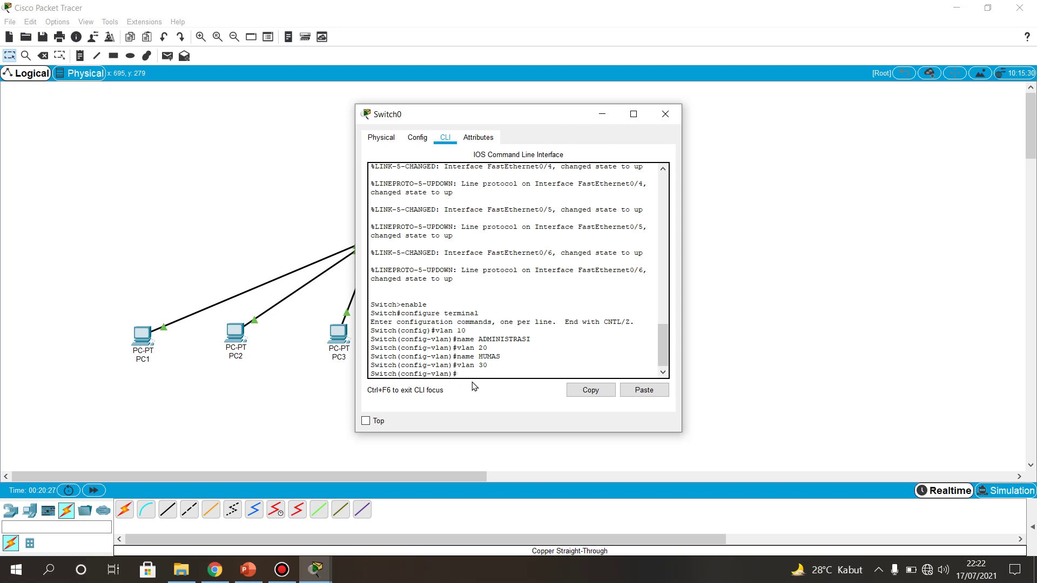
pyautogui.write('name LITBANG')
pyautogui.press('Return')
pyautogui.write('exi')
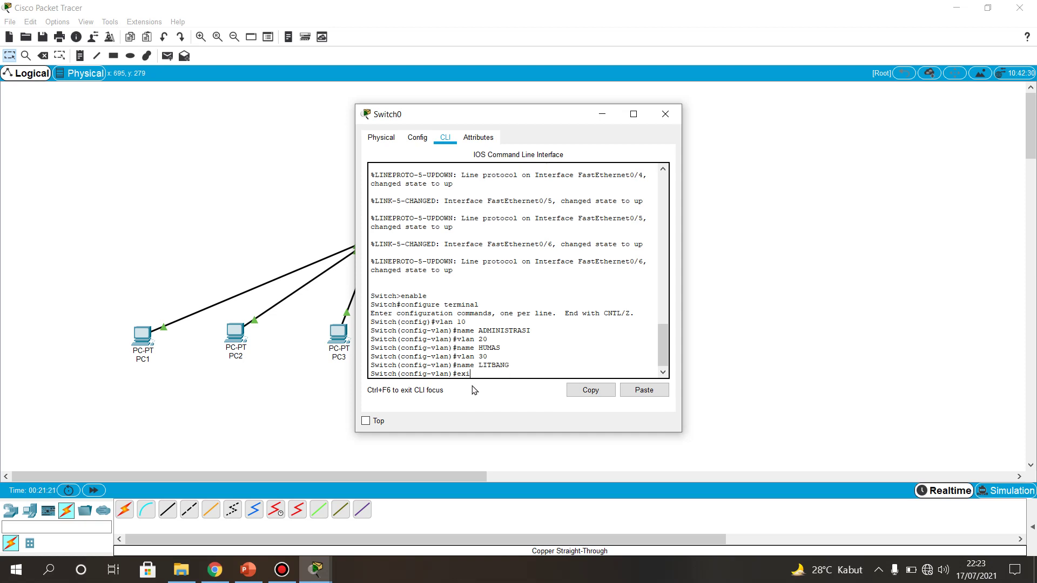
pyautogui.write('t')
pyautogui.press('Return')
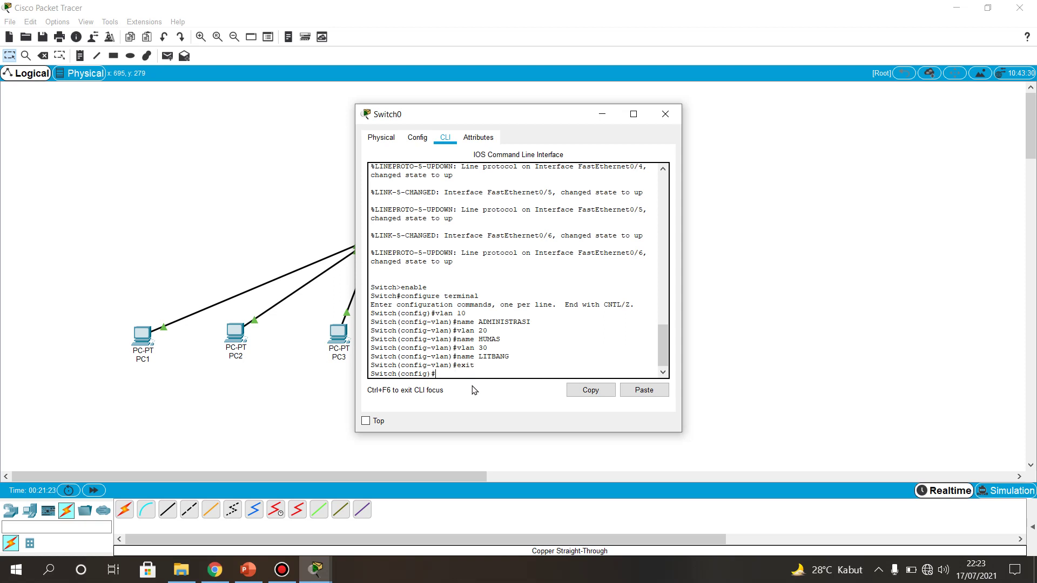
# Assign Switch0's interface fa0/1 to VLAN 10 with the switchport access vlan 10 command.
pyautogui.write('inter')
pyautogui.write('fav')
pyautogui.press('BackSpace')
pyautogui.press('BackSpace')
pyautogui.write('ce fa0/1')
pyautogui.press('Return')
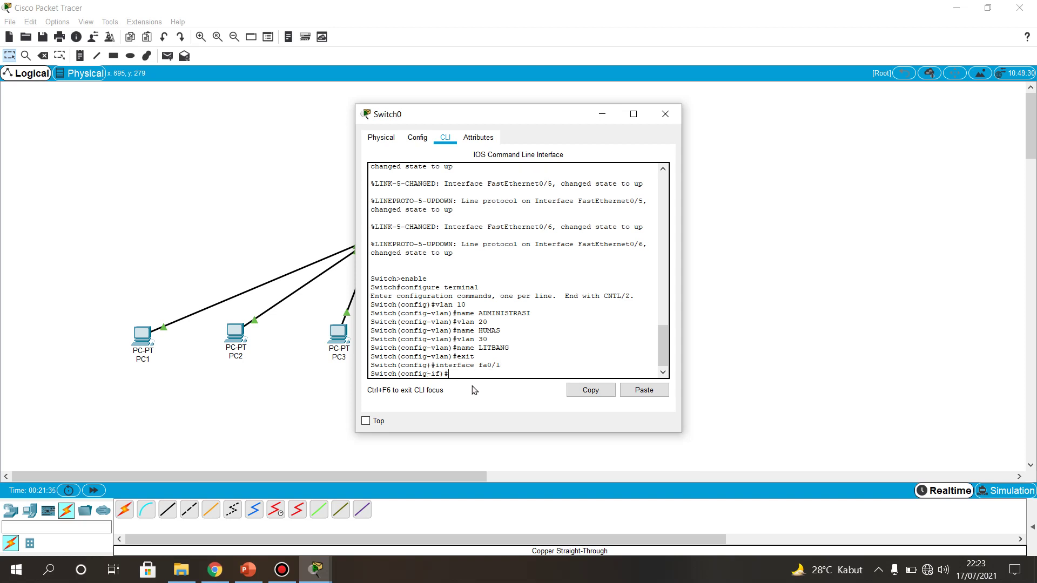
pyautogui.write('switch access vlan 10')
pyautogui.press('BackSpace')
pyautogui.press('BackSpace')
pyautogui.press('BackSpace')
pyautogui.write('pro')
pyautogui.press('BackSpace')
pyautogui.write('\\||')
pyautogui.press('BackSpace')
pyautogui.press('BackSpace')
pyautogui.press('BackSpace')
pyautogui.press('BackSpace')
pyautogui.write('ort')
pyautogui.press('Return')
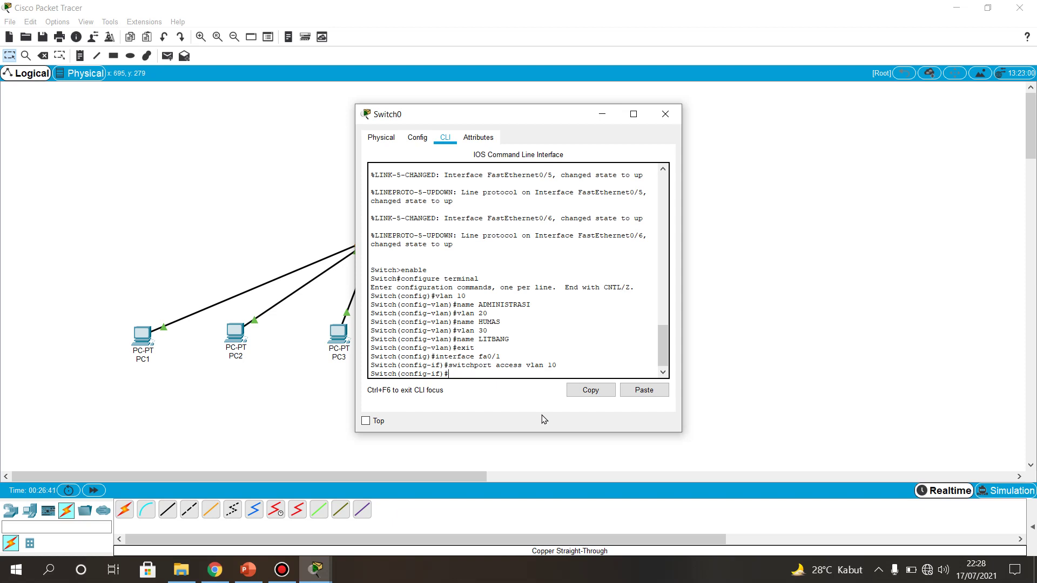
# Try to enter configuration of Switch0's interface fa0/2 and copy the earlier switchport access vlan 10 command for reuse.
pyautogui.write('interface fa0/2')
pyautogui.press('Return')
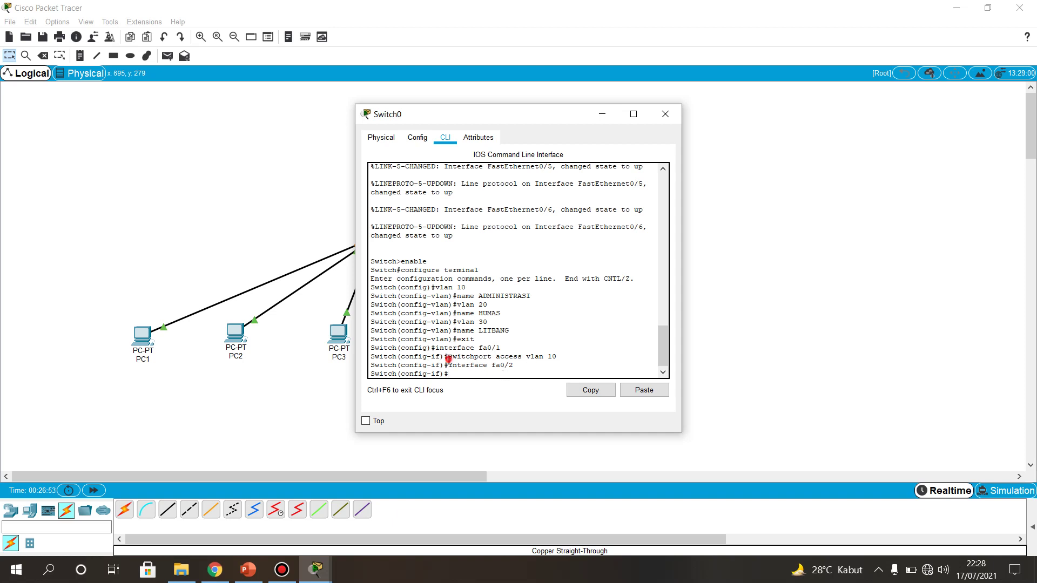
pyautogui.moveTo(448, 358); pyautogui.dragTo(540, 360)
pyautogui.hotkey('ctrl', 'c')
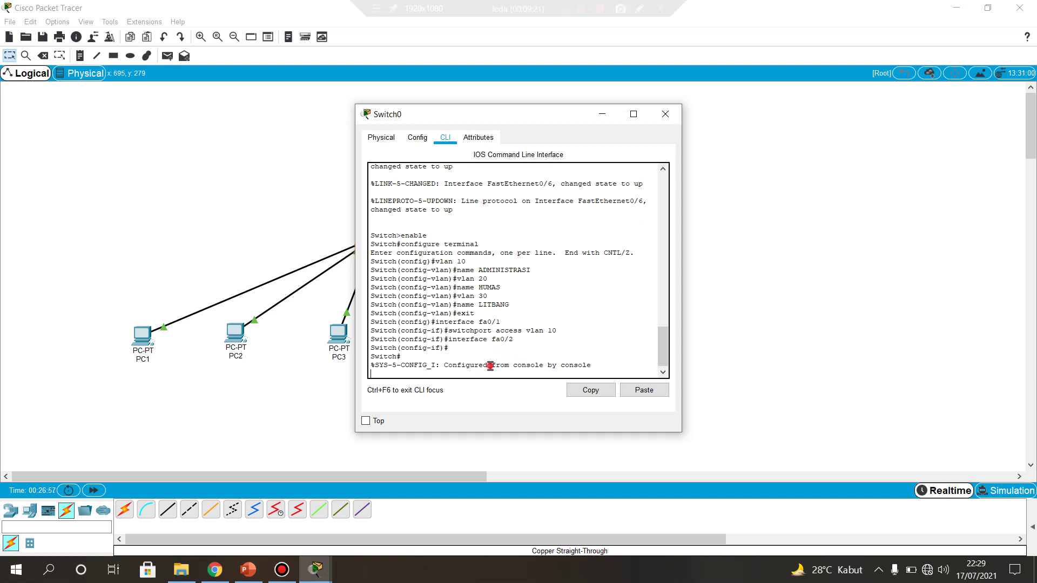
pyautogui.press('Return')
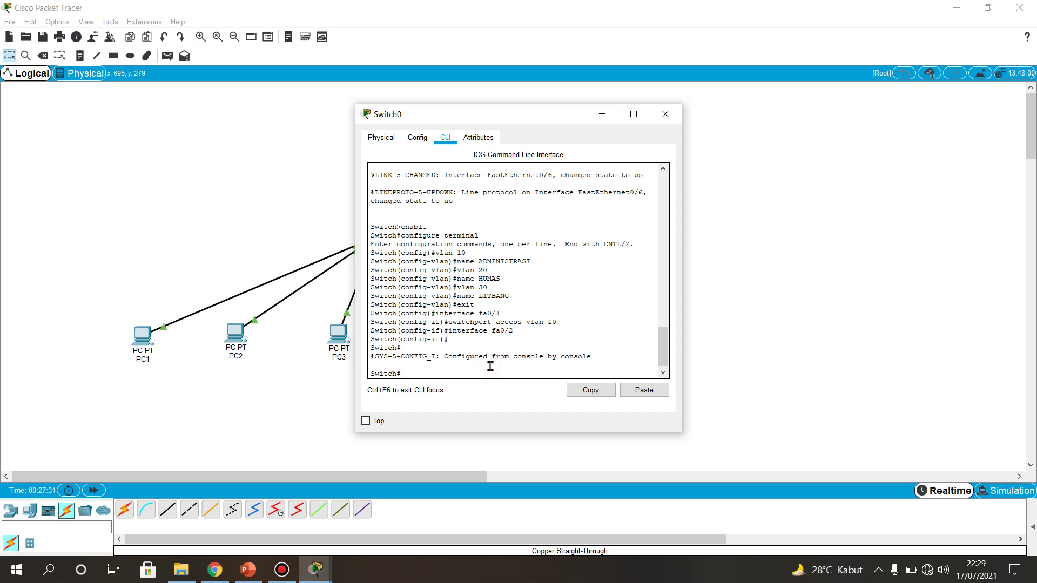
pyautogui.write('interface fa0/2')
pyautogui.press('Return')
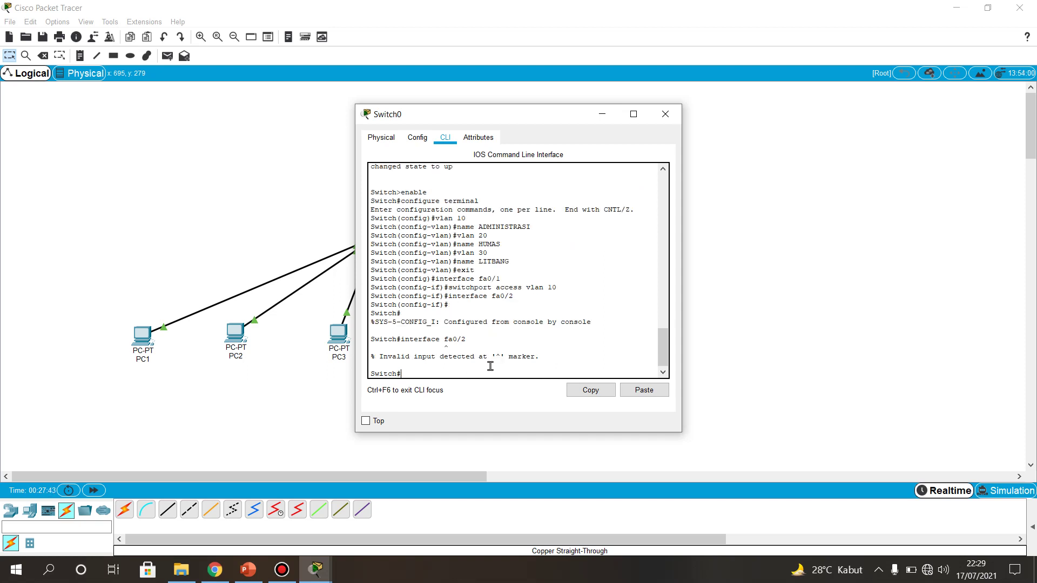
pyautogui.press('super')
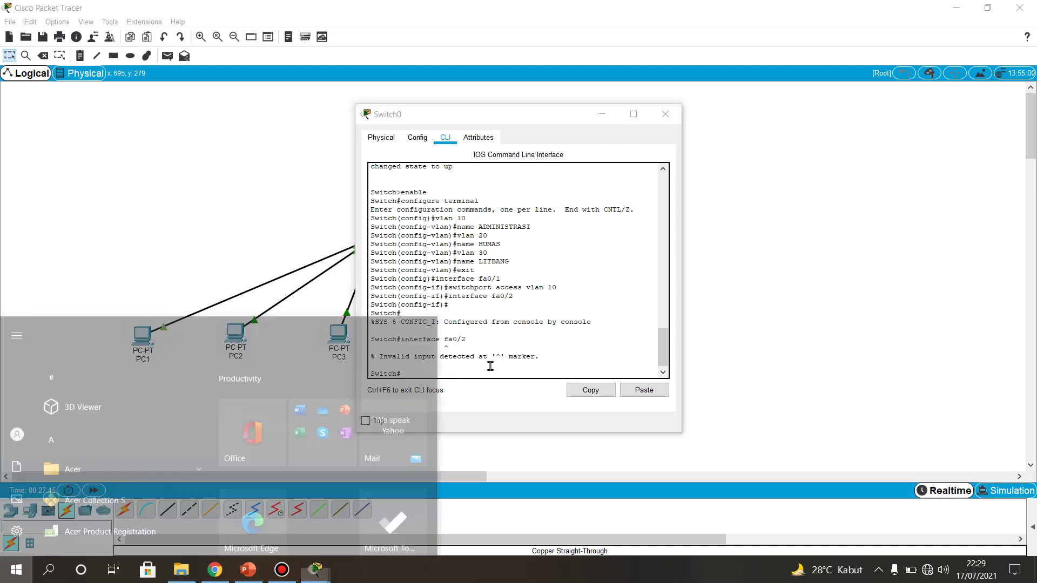
pyautogui.click(491, 366)
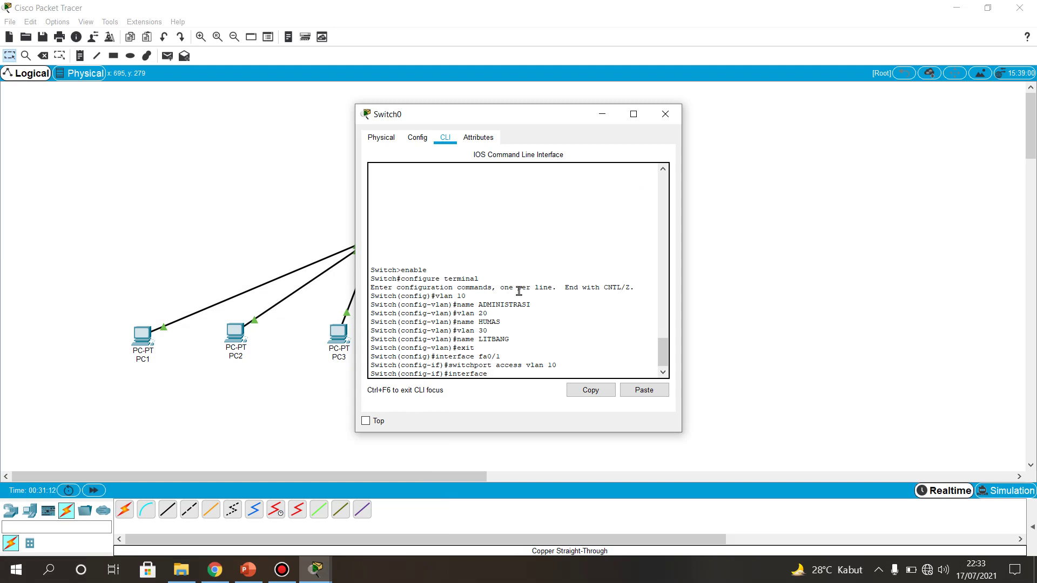
# Assign Switch0's interface fa0/2 to VLAN 10 with the switchport access vlan 10 command.
pyautogui.write('fa0/2')
pyautogui.press('Return')
pyautogui.write('s')
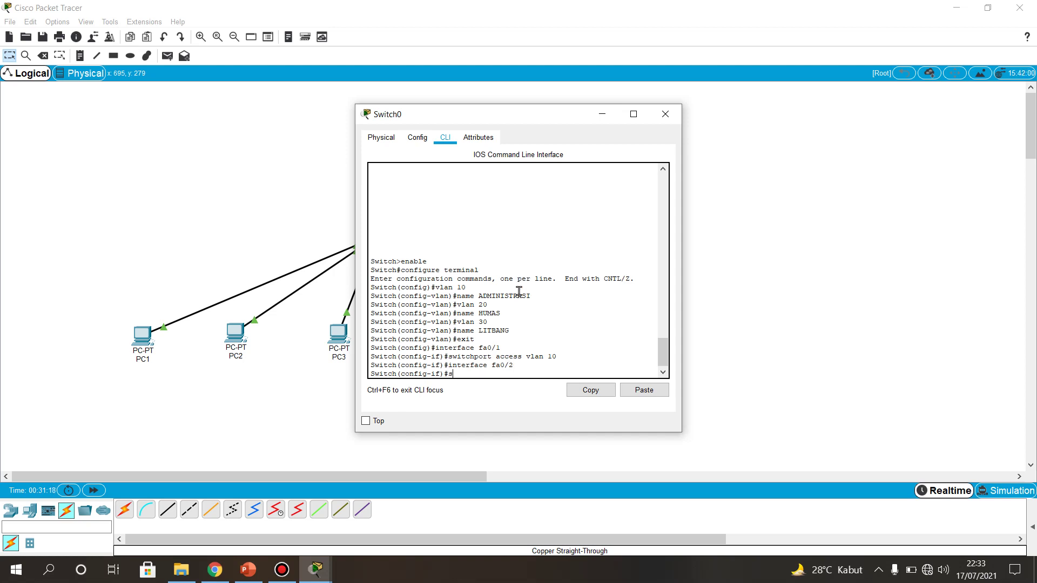
pyautogui.write('witchport access vlan 10')
pyautogui.press('Return')
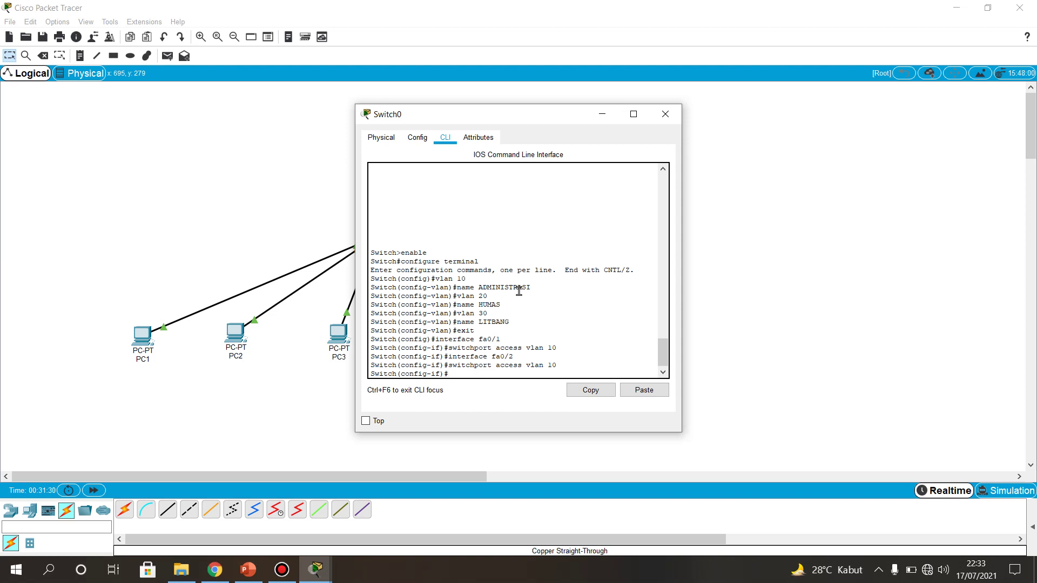
# Assign Switch0's interface fa0/3 to VLAN 20 with the switchport access vlan 20 command.
pyautogui.write('interface fa0/3')
pyautogui.press('Return')
pyautogui.write('swit')
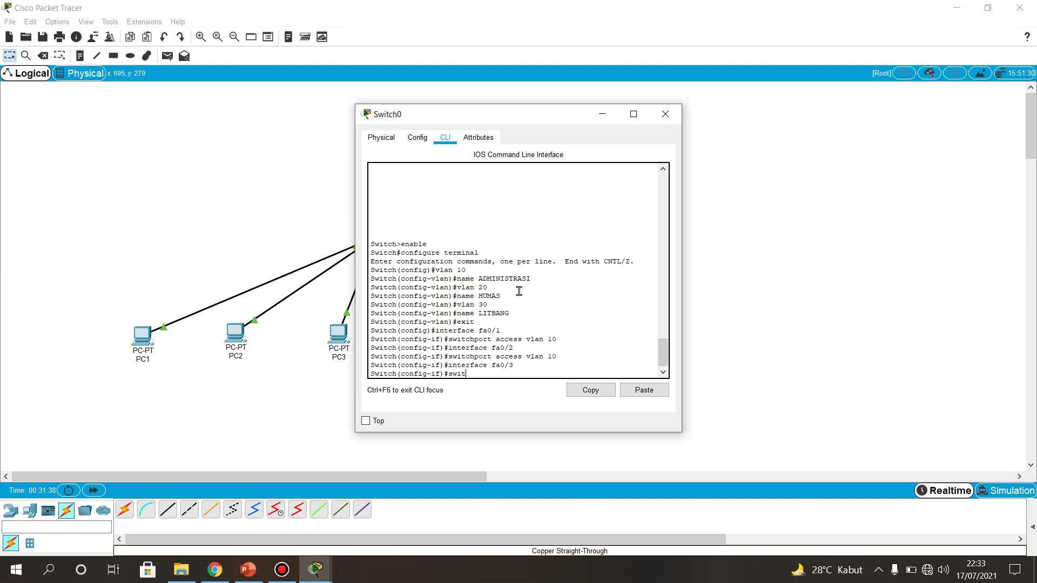
pyautogui.write('chport access vlan 20')
pyautogui.press('Return')
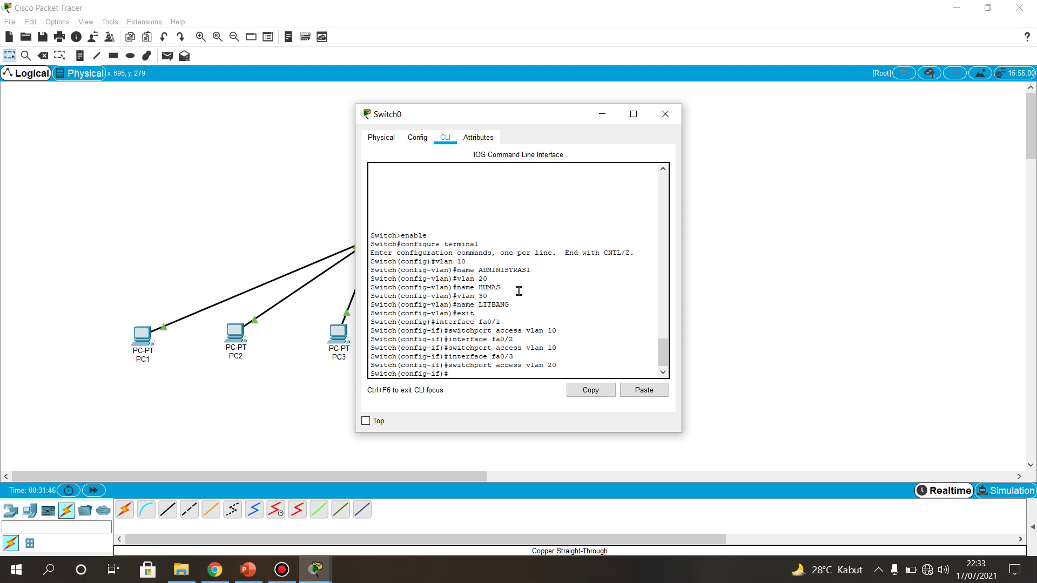
# Assign Switch0's interface fa0/4 to VLAN 20 with the switchport access vlan 20 command.
pyautogui.write('interface fa0/4')
pyautogui.press('Return')
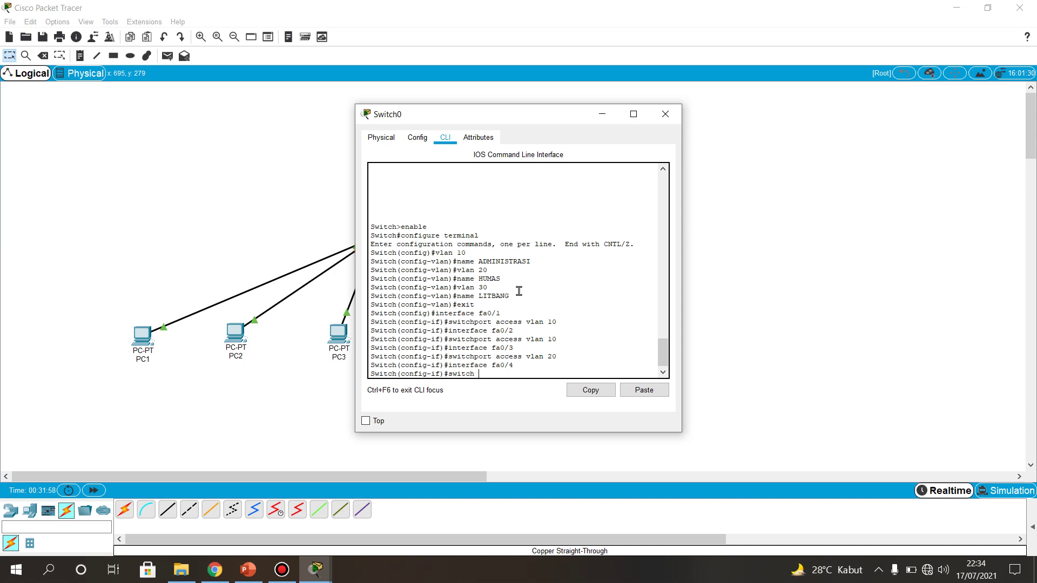
pyautogui.write('switchprot acces vlan 20')
pyautogui.press('Return')
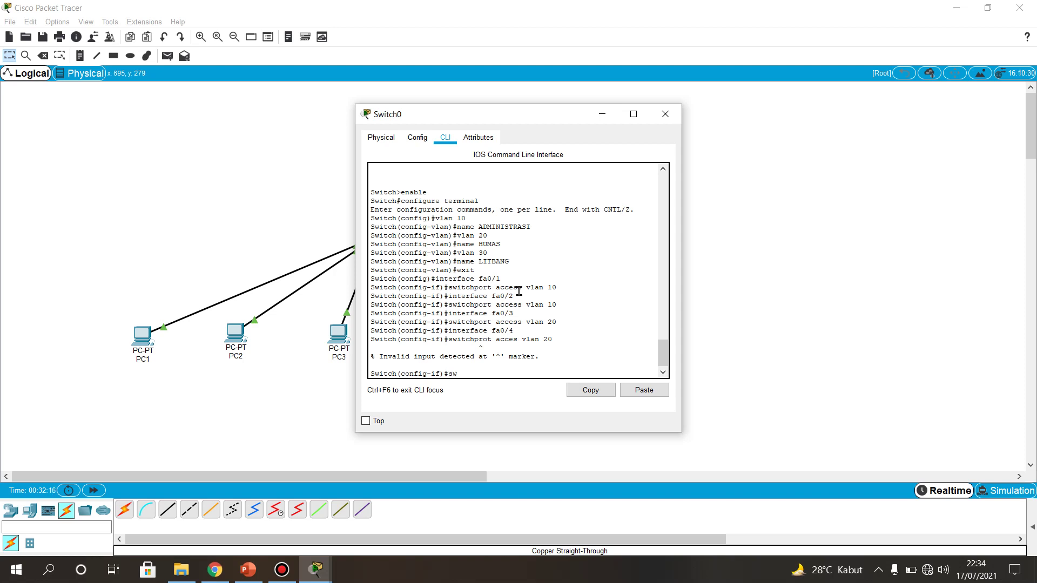
pyautogui.write('onfig-if)#switchport accse')
pyautogui.press('BackSpace')
pyautogui.write('ss vlan 20')
pyautogui.press('Return')
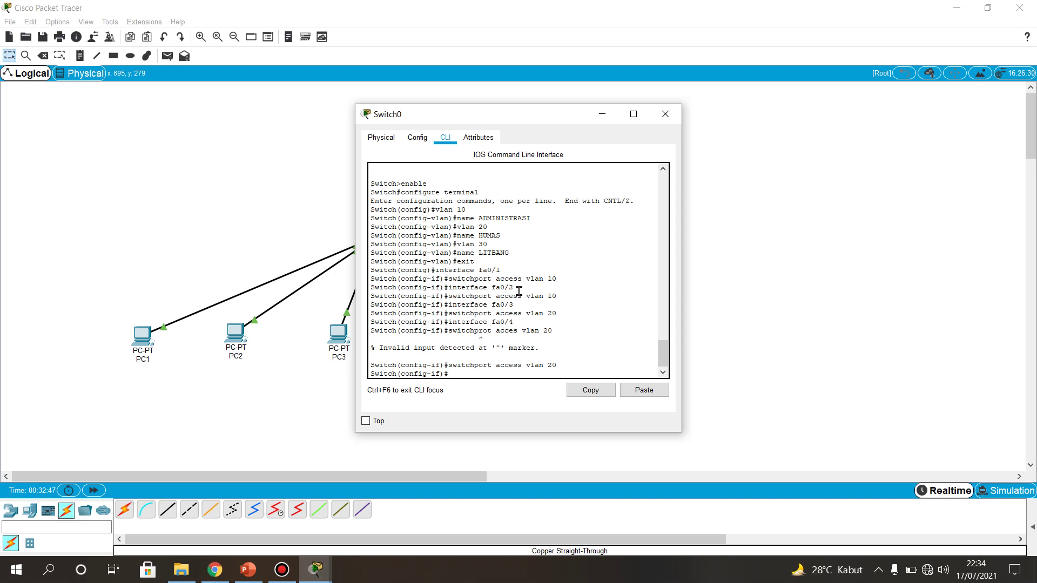
# Assign Switch0's interface fa0/5 to VLAN 30 with the switchport access vlan 30 command.
pyautogui.write('interface d')
pyautogui.press('Return')
pyautogui.write('s')
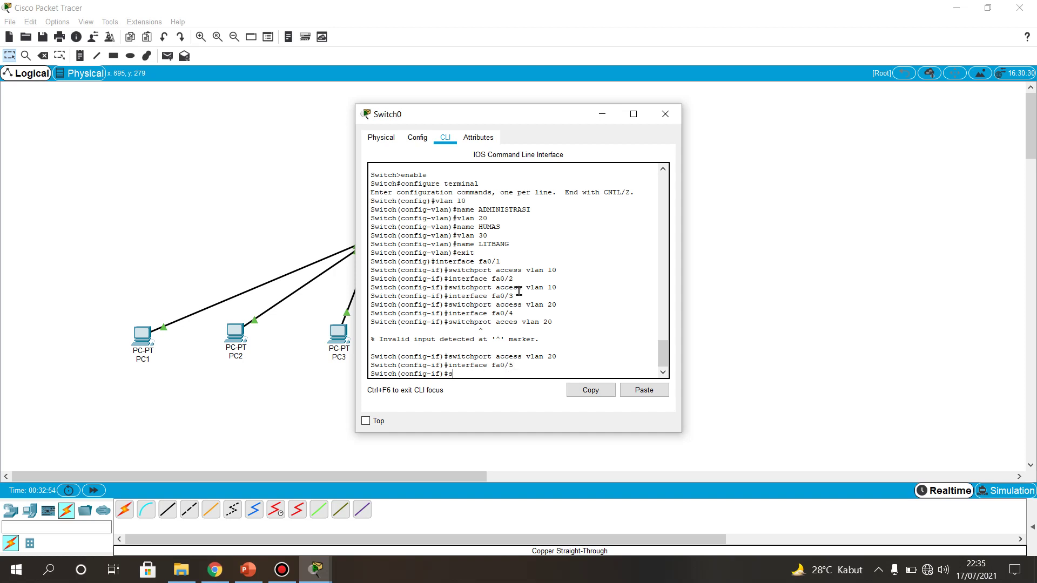
pyautogui.write('witchport accs\\e')
pyautogui.press('BackSpace')
pyautogui.write('lan 30')
pyautogui.press('Return')
# Assign Switch0's interface fa0/6 to VLAN 30 with the switchport access vlan 30 command.
pyautogui.write('int')
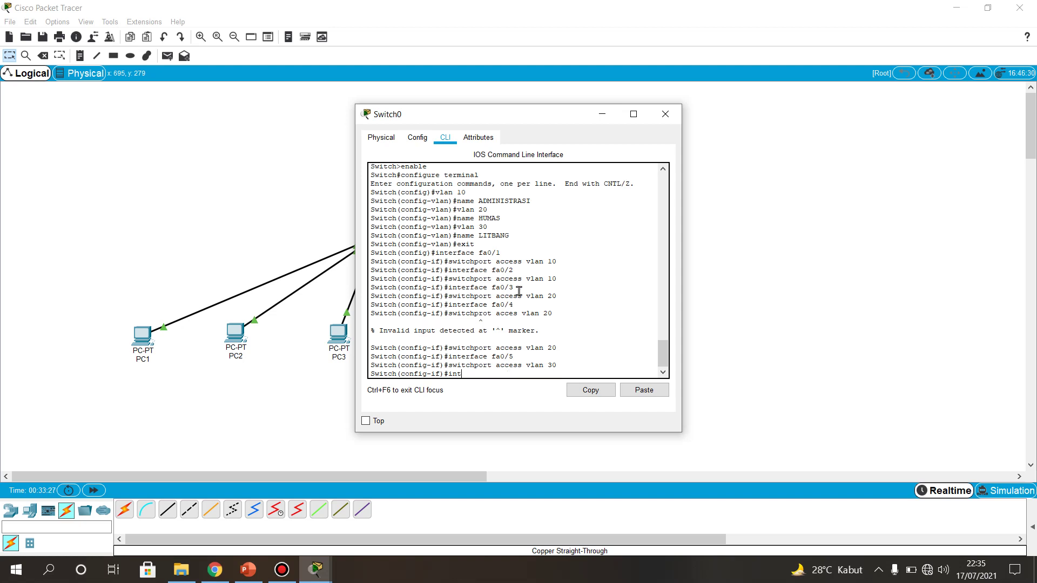
pyautogui.write('erface fa0/6')
pyautogui.press('Return')
pyautogui.write('switc')
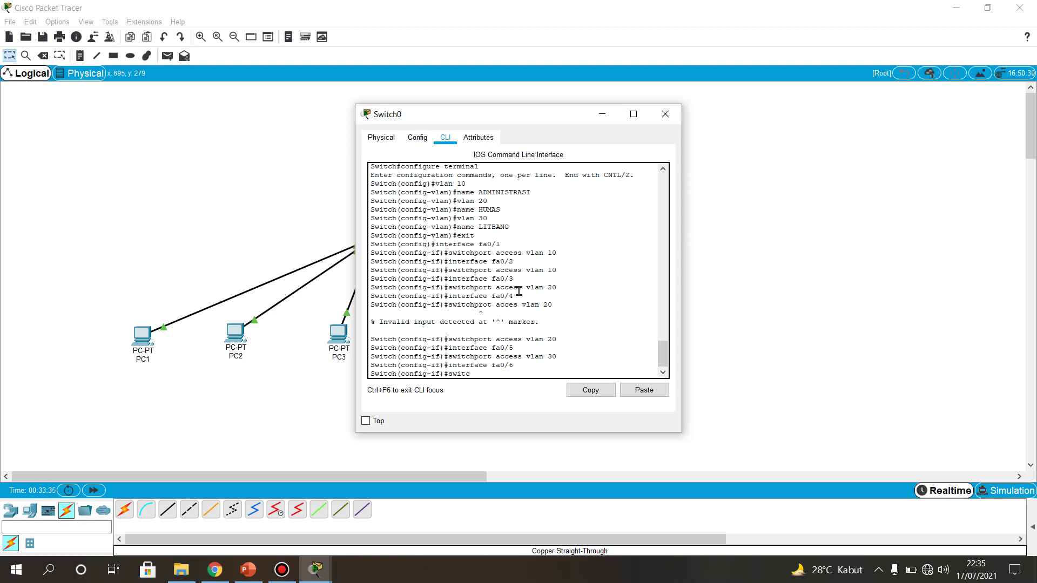
pyautogui.write('hport access vlan 30')
pyautogui.press('Return')
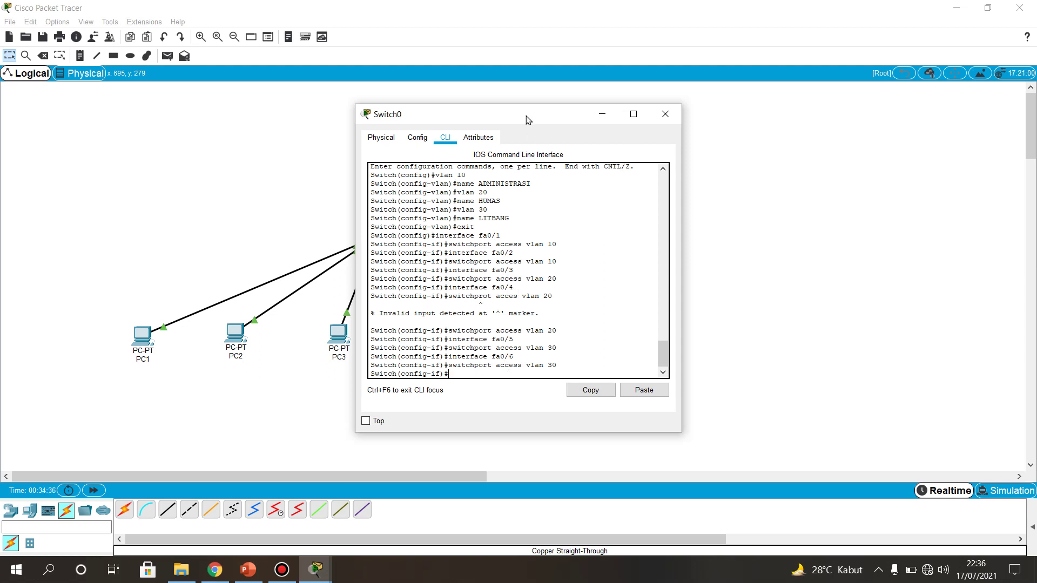
# Set Switch0's interface fa0/11 to trunk mode with the switchport mode trunk command.
pyautogui.moveTo(528, 119); pyautogui.dragTo(705, 122)
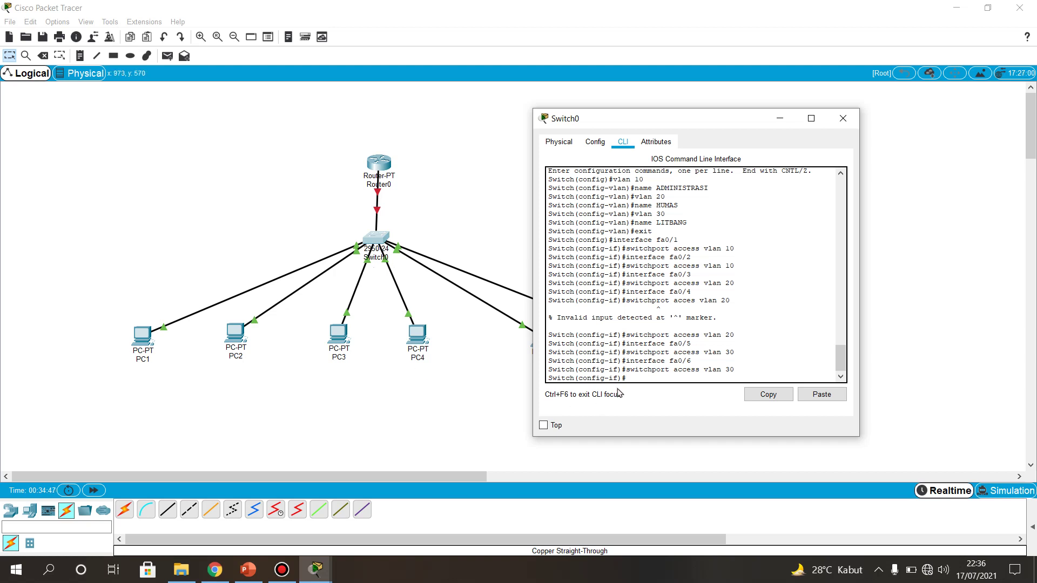
pyautogui.click(639, 375)
pyautogui.moveTo(690, 128); pyautogui.dragTo(674, 124)
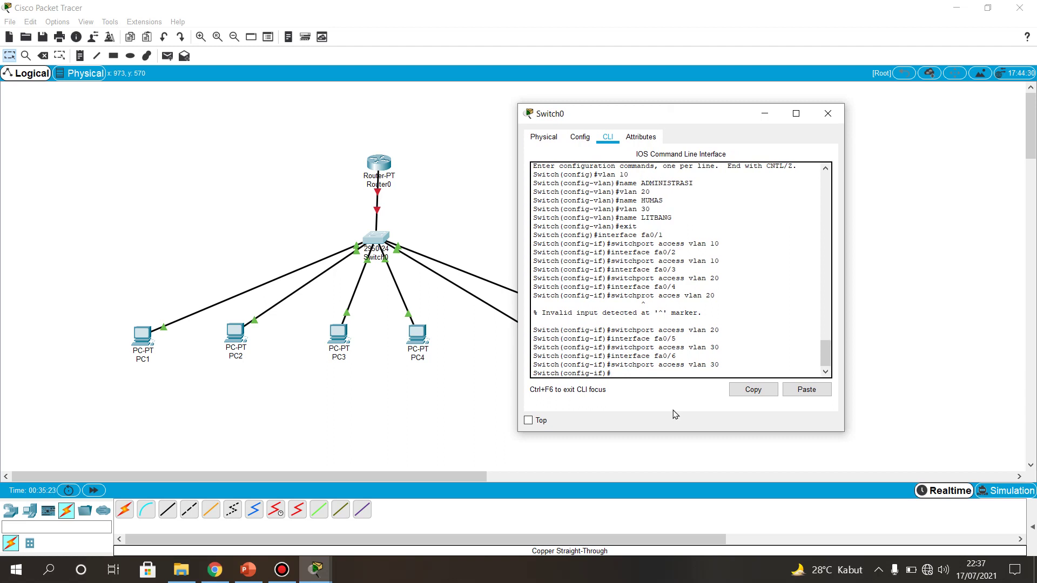
pyautogui.write('interface fa0/11')
pyautogui.press('Return')
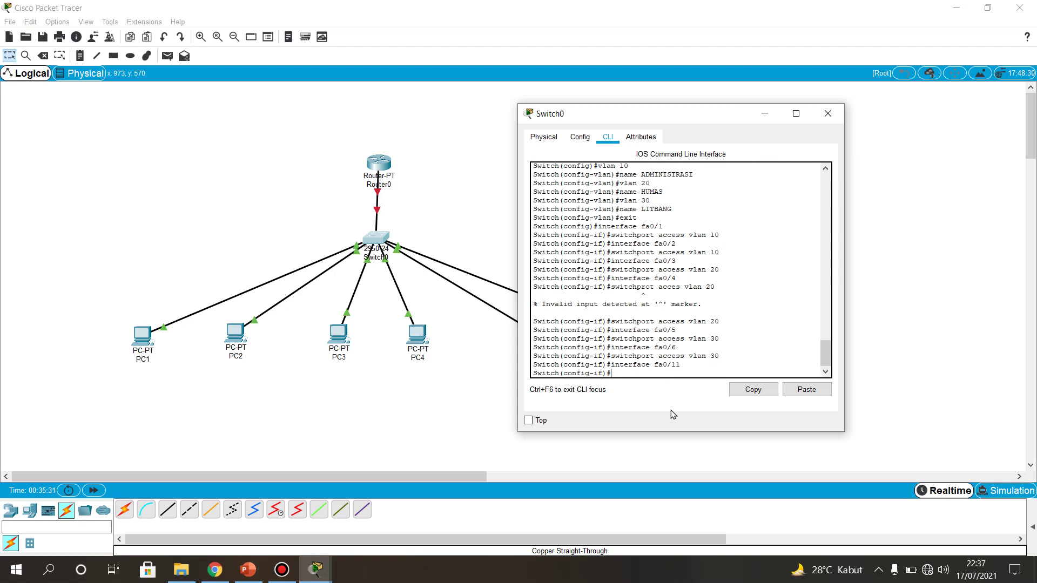
pyautogui.write('switchport mode trunk')
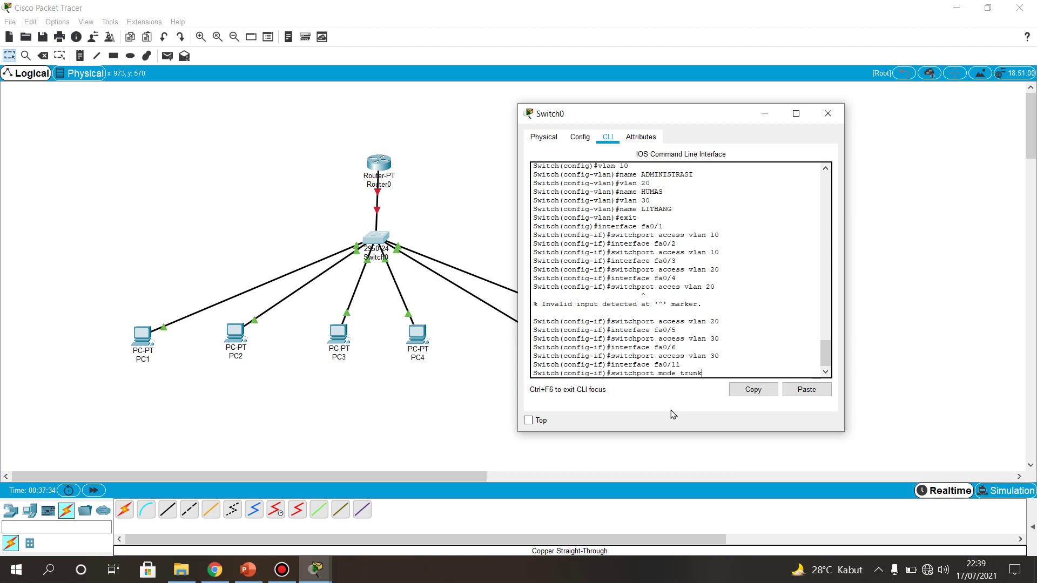
pyautogui.press('Return')
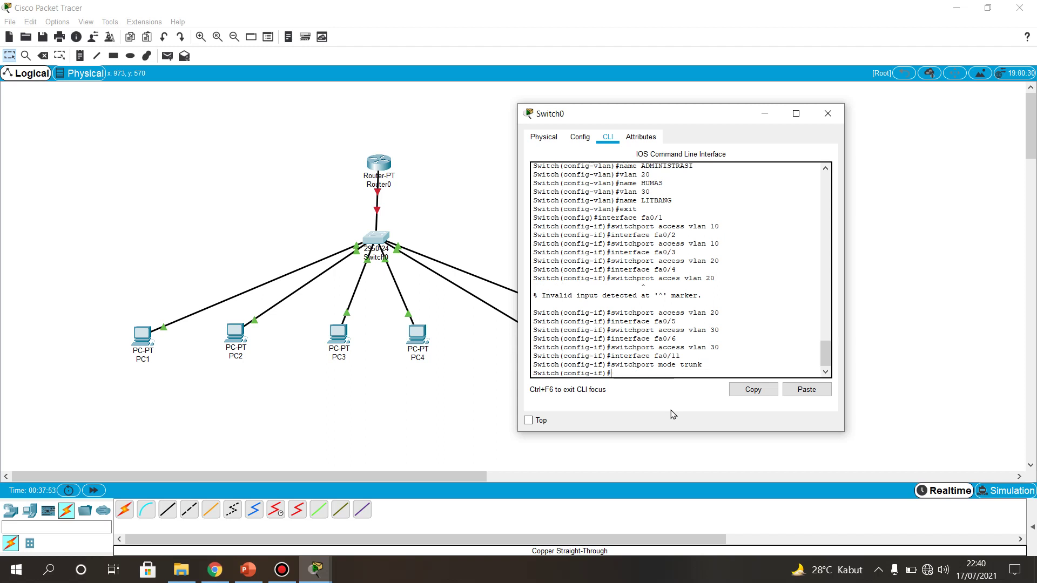
# Enable interface fa0/11 with no shutdown, end Switch0's configuration session and close its window.
pyautogui.write('no shutdown')
pyautogui.press('Return')
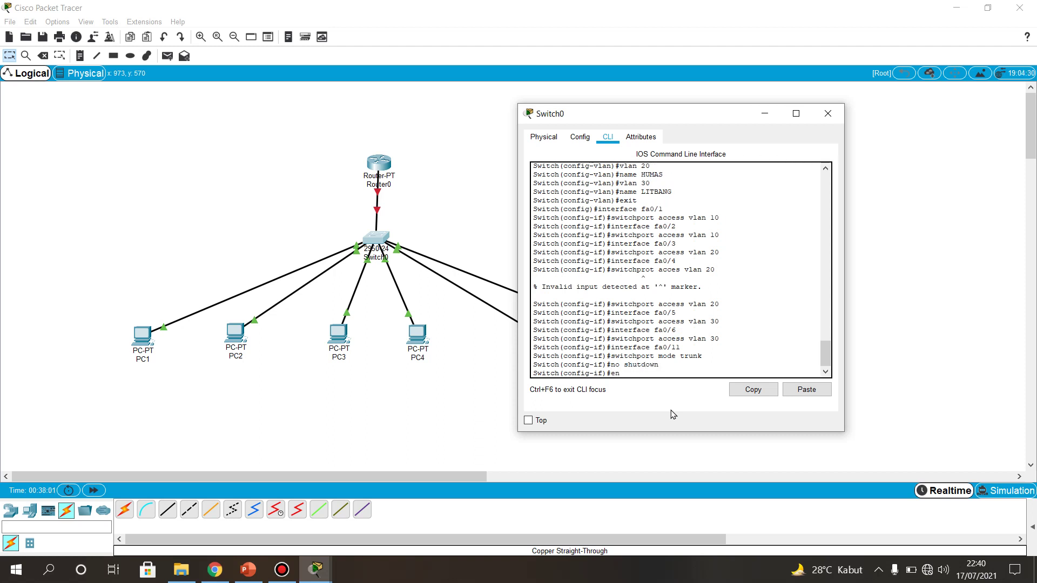
pyautogui.write('end')
pyautogui.press('Return')
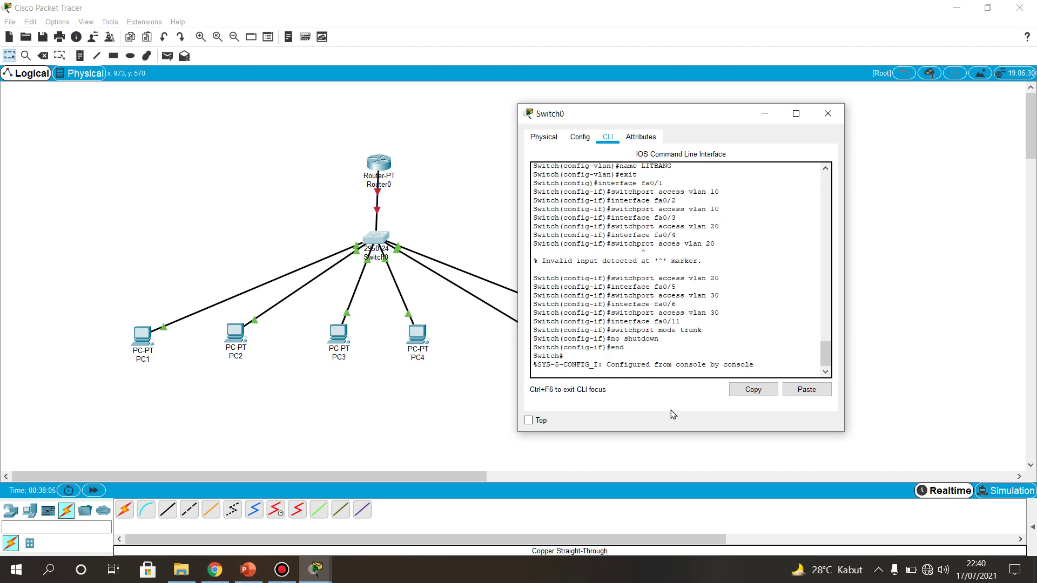
pyautogui.click(823, 117)
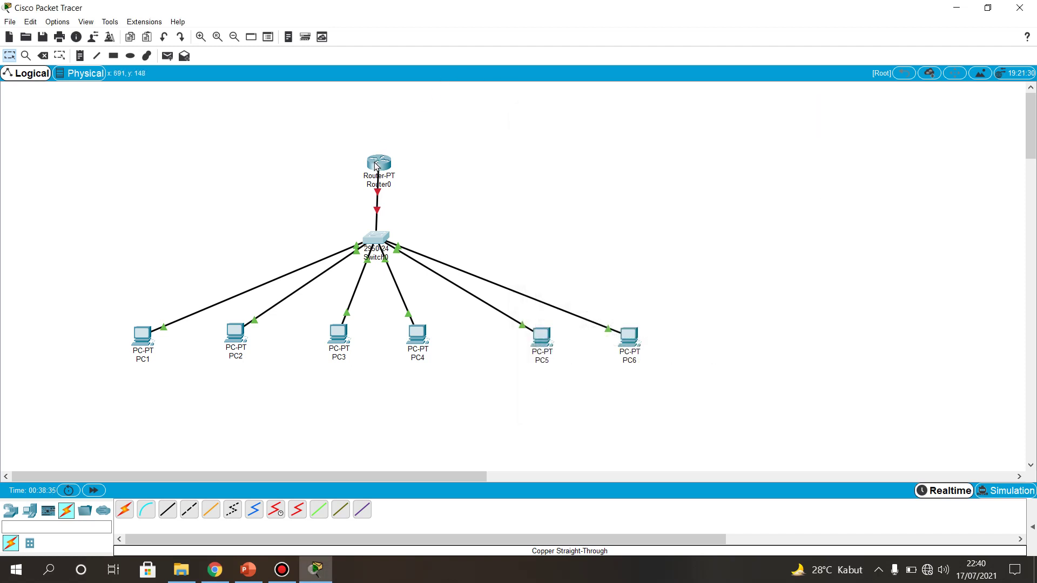
# Open Router0's command line, answer no to the initial configuration dialog and enter privileged mode with enable.
pyautogui.moveTo(375, 166); pyautogui.dragTo(372, 163)
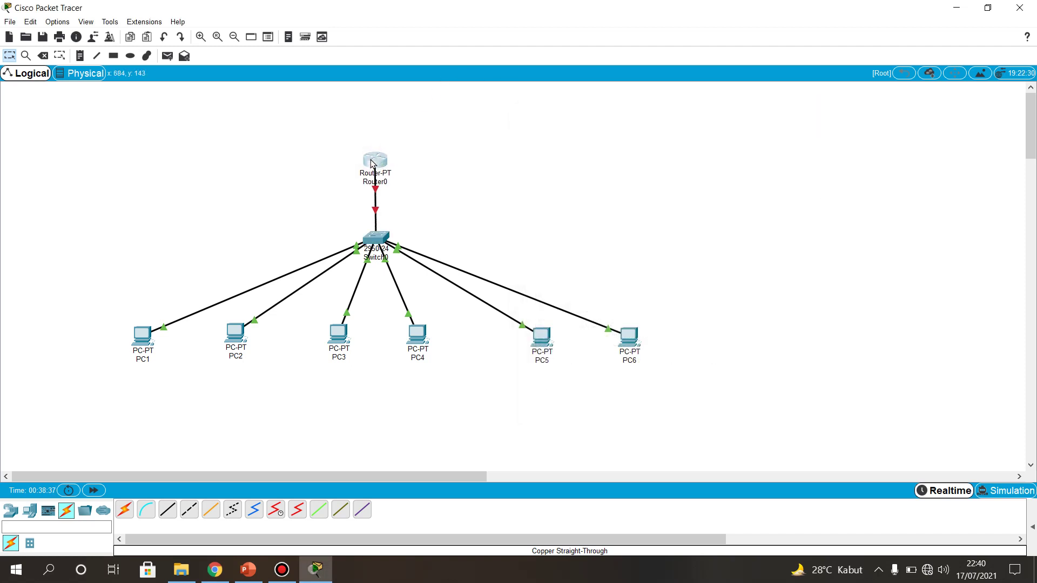
pyautogui.click(373, 161)
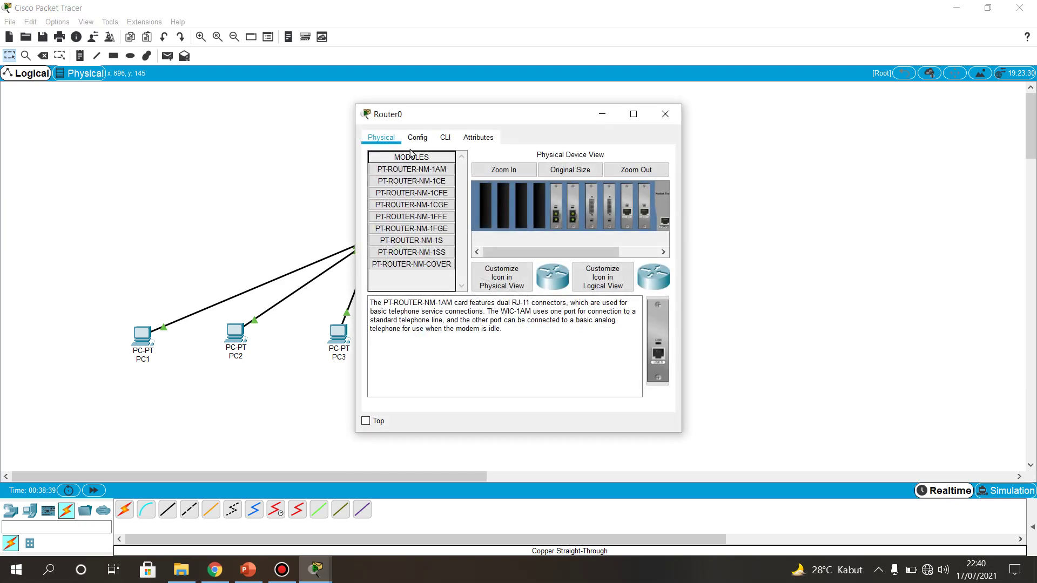
pyautogui.click(445, 137)
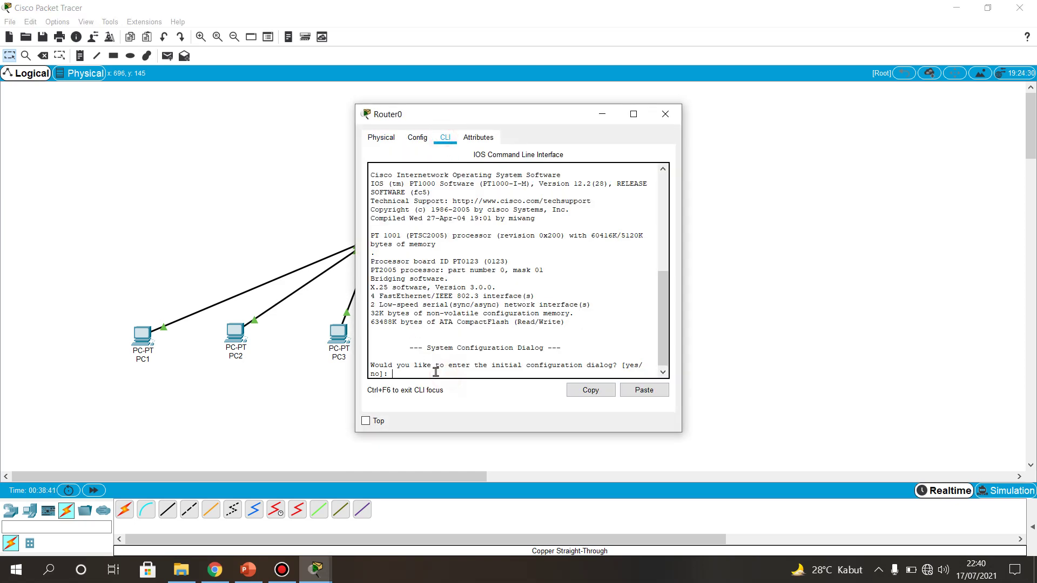
pyautogui.write('no')
pyautogui.press('Return')
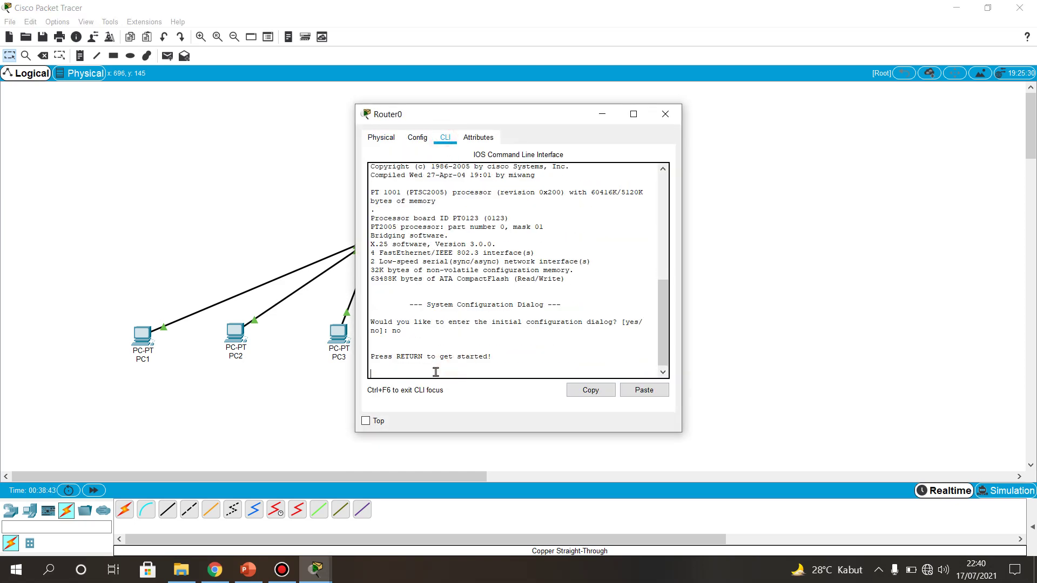
pyautogui.press('Return')
pyautogui.write('er>e')
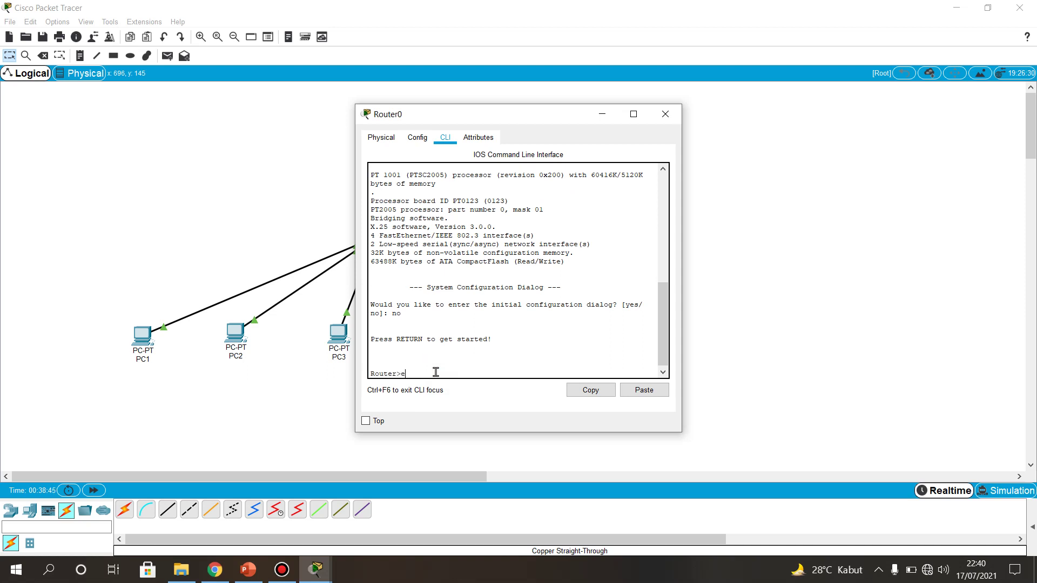
pyautogui.write('nable')
pyautogui.press('Return')
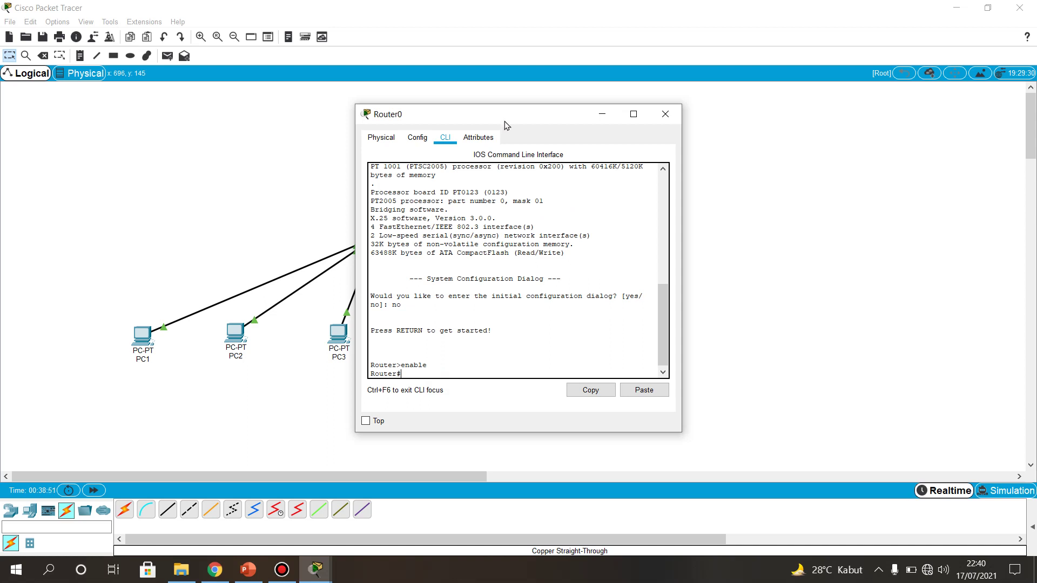
# Enter Router0's global configuration mode, enable interface fa0/0 with no shutdown and exit the interface.
pyautogui.moveTo(509, 119); pyautogui.dragTo(613, 113)
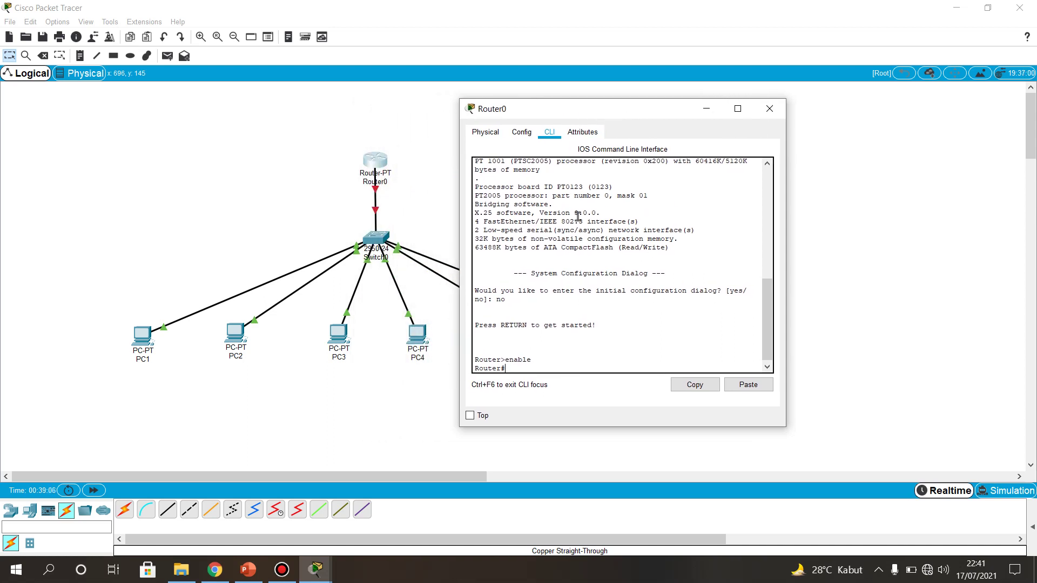
pyautogui.write('configure terminal')
pyautogui.press('Return')
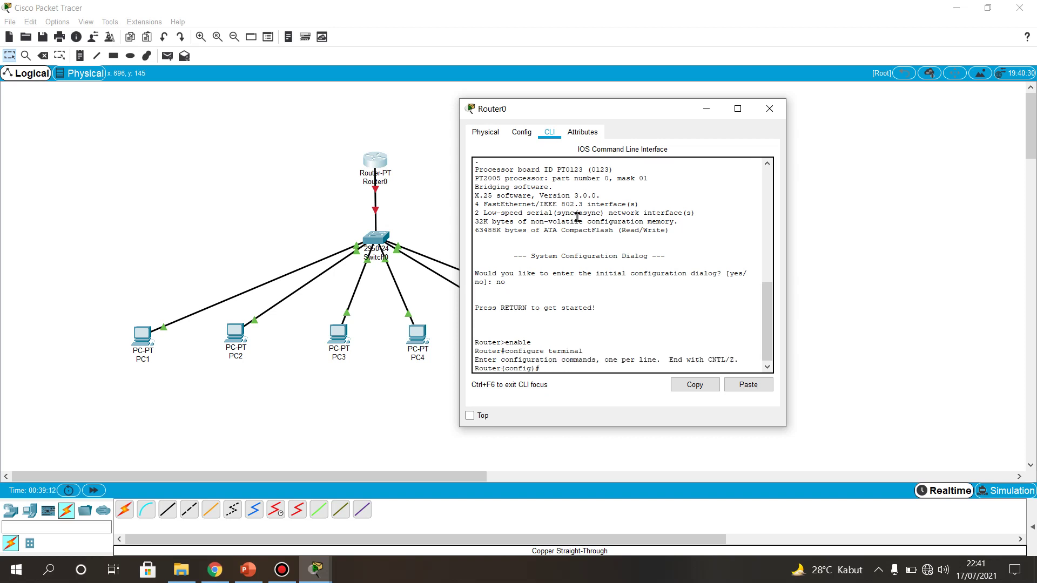
pyautogui.write('interface fa0/0')
pyautogui.press('Return')
pyautogui.write('n')
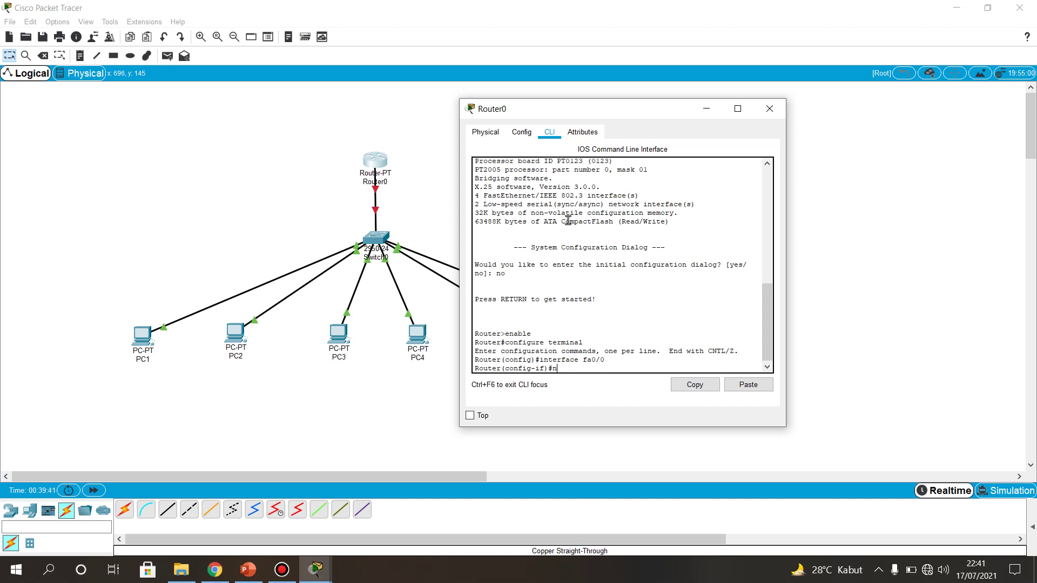
pyautogui.write('o shutdown')
pyautogui.press('Return')
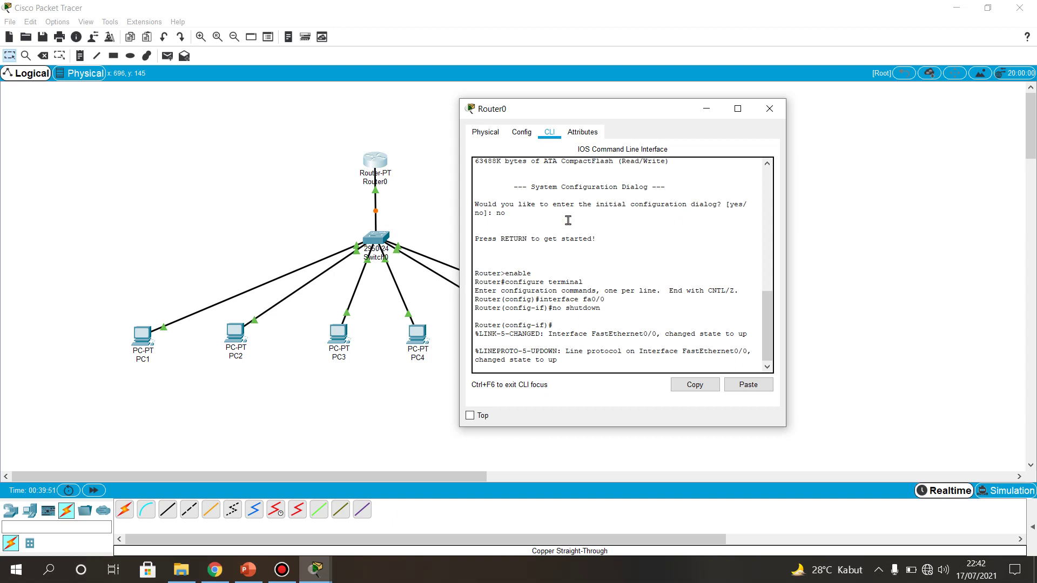
pyautogui.write('exit')
pyautogui.press('Return')
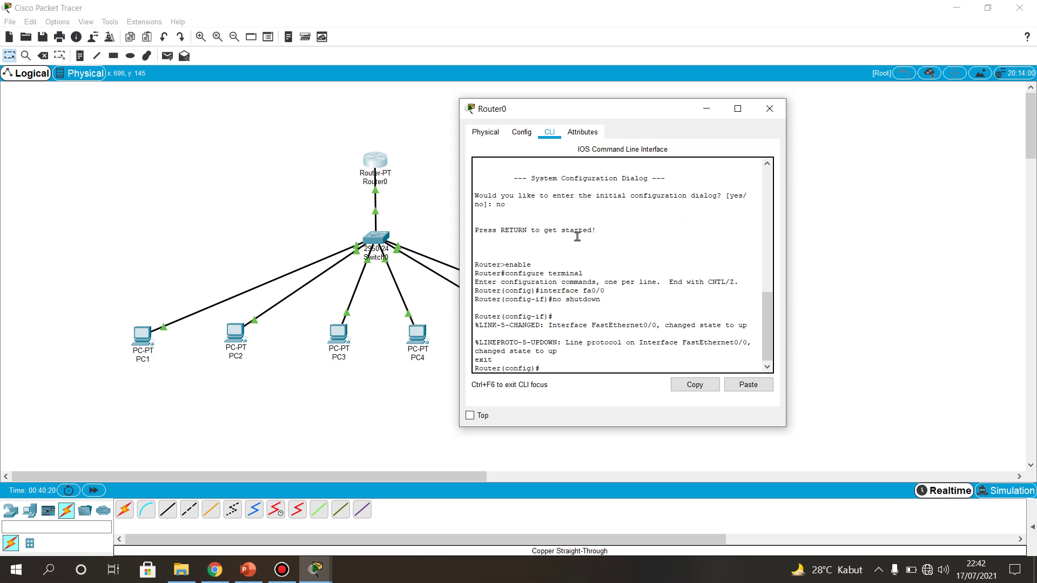
# Create subinterface fa0/0.10 on Router0 and try to set its encapsulation to dot1Q 10.
pyautogui.write('interface fa0/0.10')
pyautogui.press('Return')
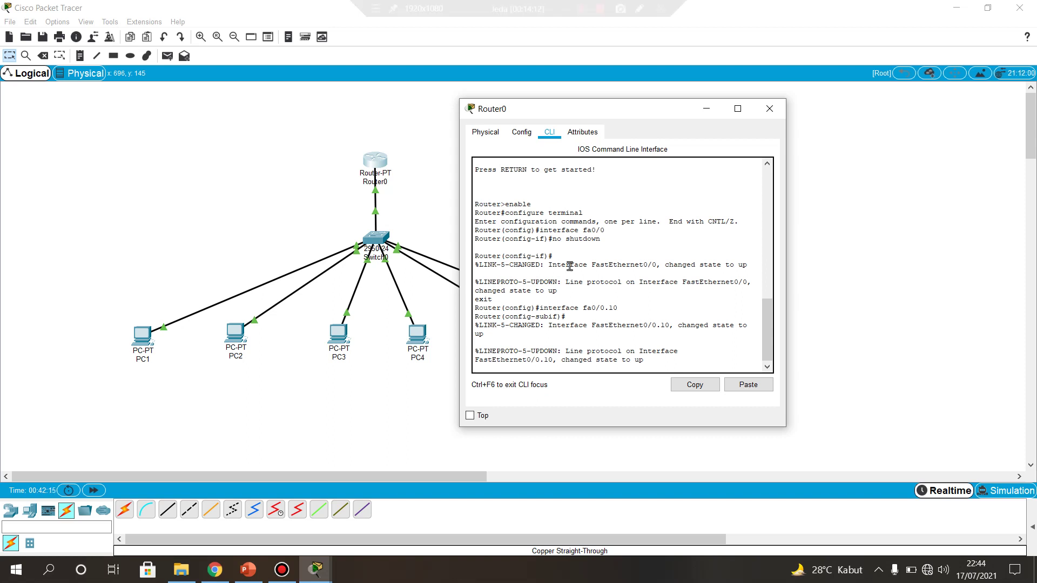
pyautogui.press('Return')
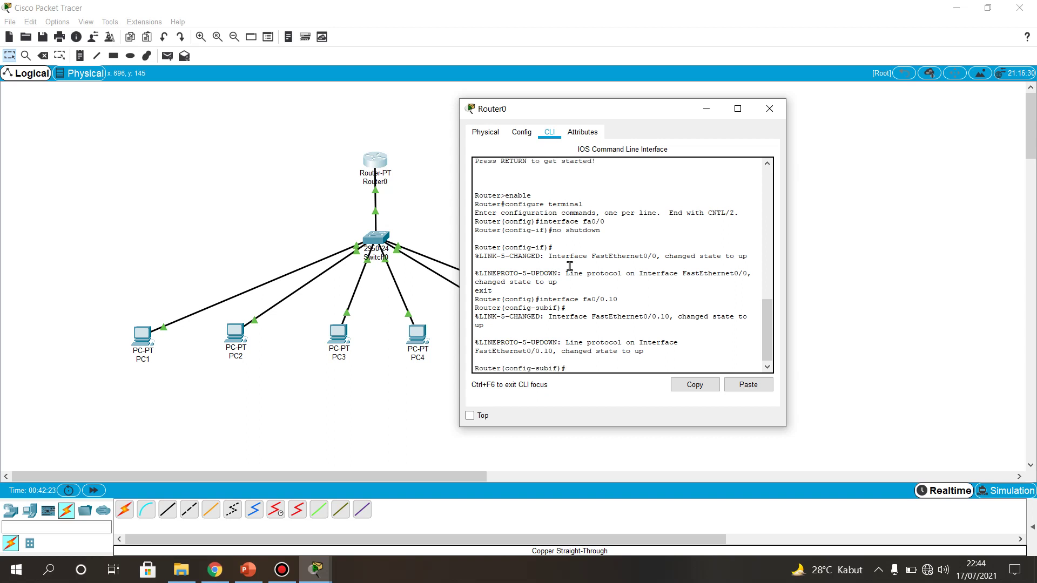
pyautogui.write('encapsulation dot1Q 10')
pyautogui.press('Return')
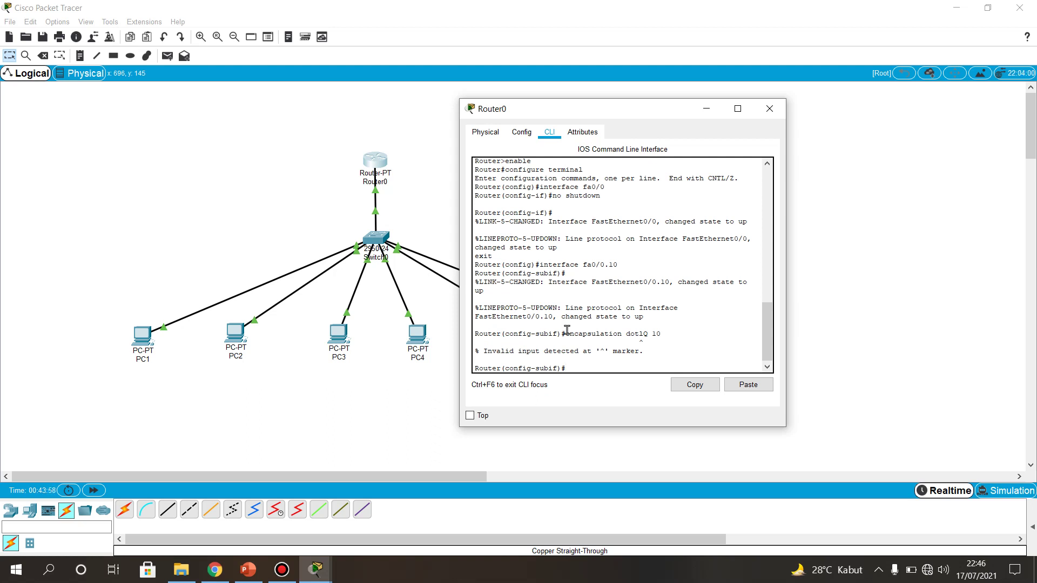
# Set the encapsulation of subinterface fa0/0.10 to dot1Q 10 and its IP address to 192.168.10.254 with mask 255.255.255.0.
pyautogui.write('encapsulation dot1Q 10')
pyautogui.press('Return')
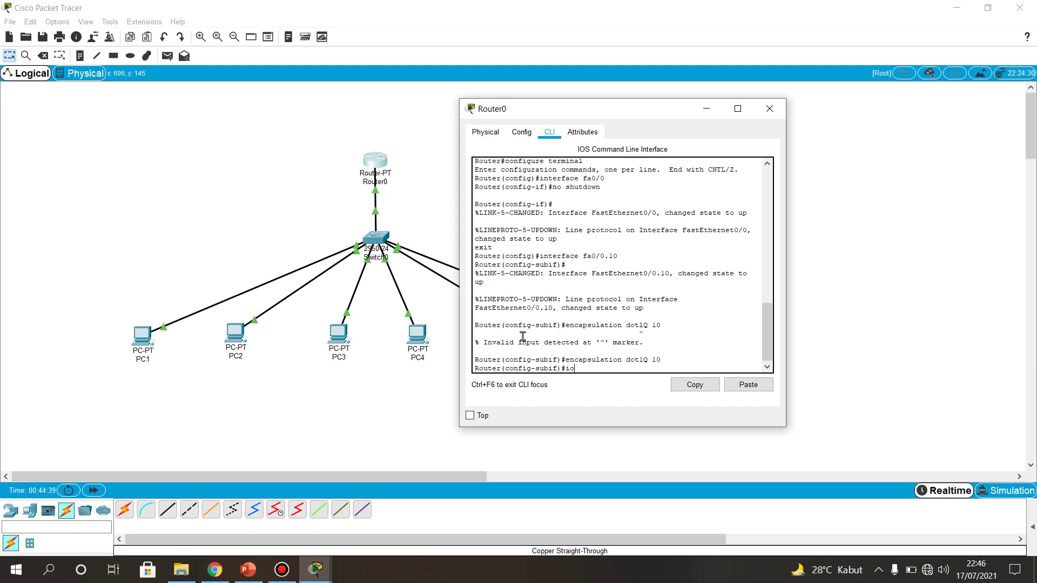
pyautogui.write('ip address 193')
pyautogui.press('BackSpace')
pyautogui.write('2.18')
pyautogui.write('68')
pyautogui.write('.')
pyautogui.write('10')
pyautogui.write('.254')
pyautogui.write(' 255.255.255.0')
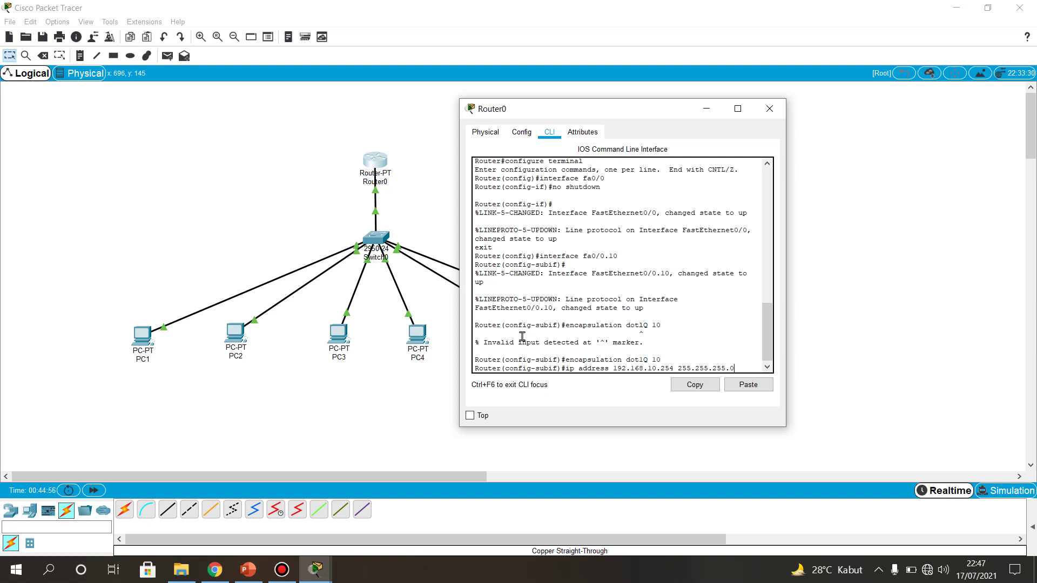
pyautogui.press('Return')
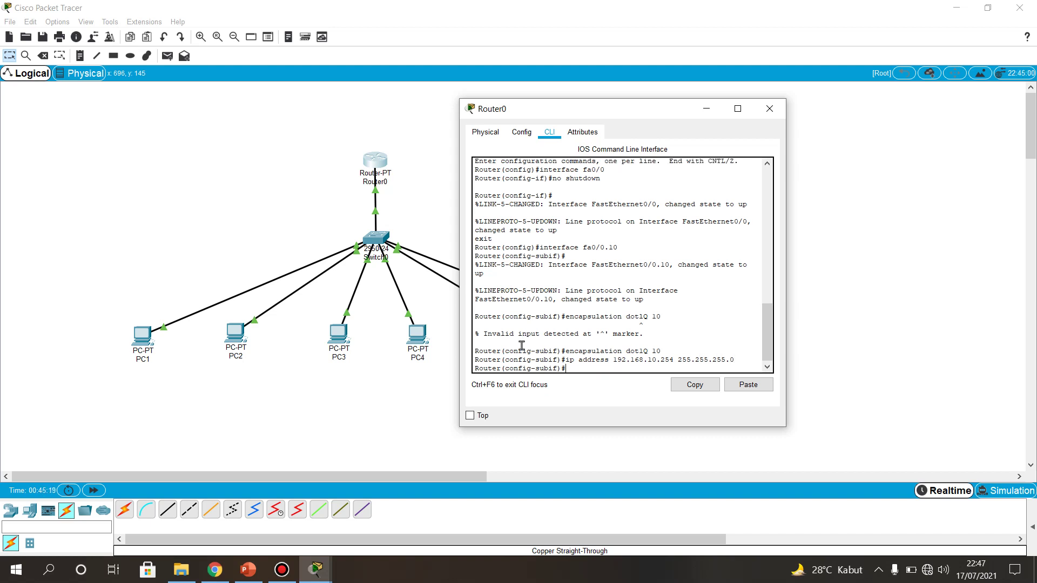
# Create subinterface fa0/0.20 on Router0.
pyautogui.write('interface fa0/0.20')
pyautogui.press('Return')
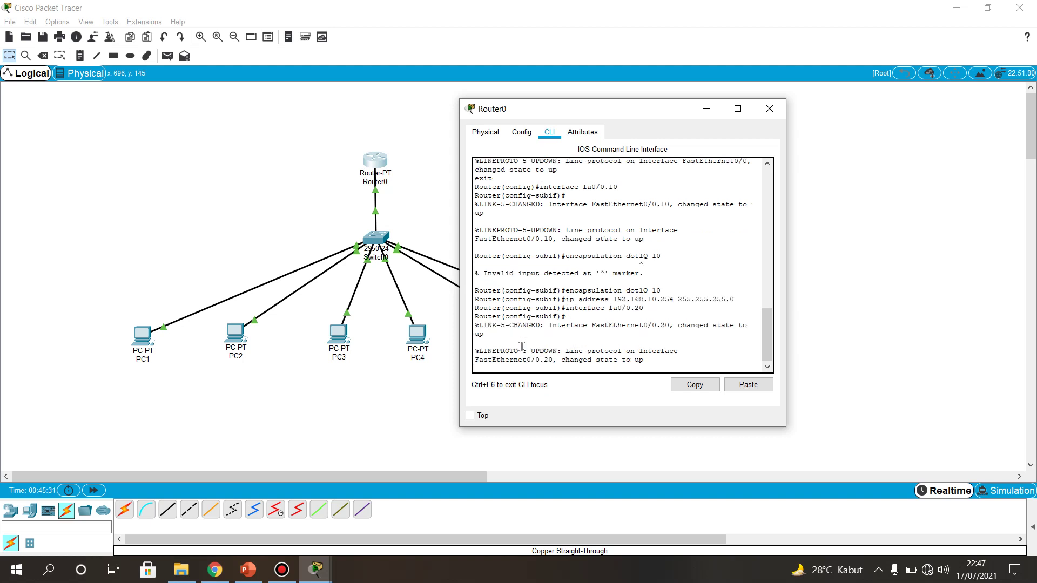
pyautogui.press('Return')
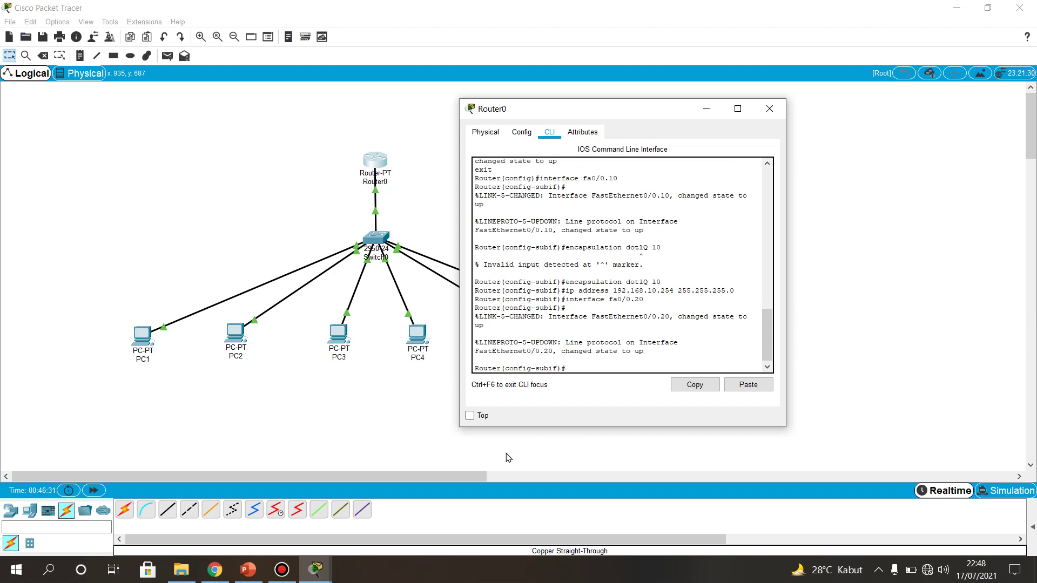
pyautogui.write('interface fa0/0')
pyautogui.press('BackSpace')
pyautogui.press('BackSpace')
pyautogui.press('BackSpace')
pyautogui.press('BackSpace')
pyautogui.press('BackSpace')
pyautogui.press('BackSpace')
pyautogui.press('BackSpace')
pyautogui.press('BackSpace')
pyautogui.press('BackSpace')
pyautogui.press('BackSpace')
pyautogui.press('BackSpace')
pyautogui.press('BackSpace')
pyautogui.press('BackSpace')
pyautogui.press('BackSpace')
pyautogui.press('BackSpace')
# Try to set subinterface fa0/0.20's encapsulation to VLAN 20 by reusing the earlier encapsulation command.
pyautogui.press('Up')
pyautogui.press('Up')
pyautogui.press('Up')
pyautogui.press('Up')
pyautogui.press('Up')
pyautogui.press('Down')
pyautogui.write('20')
pyautogui.press('Return')
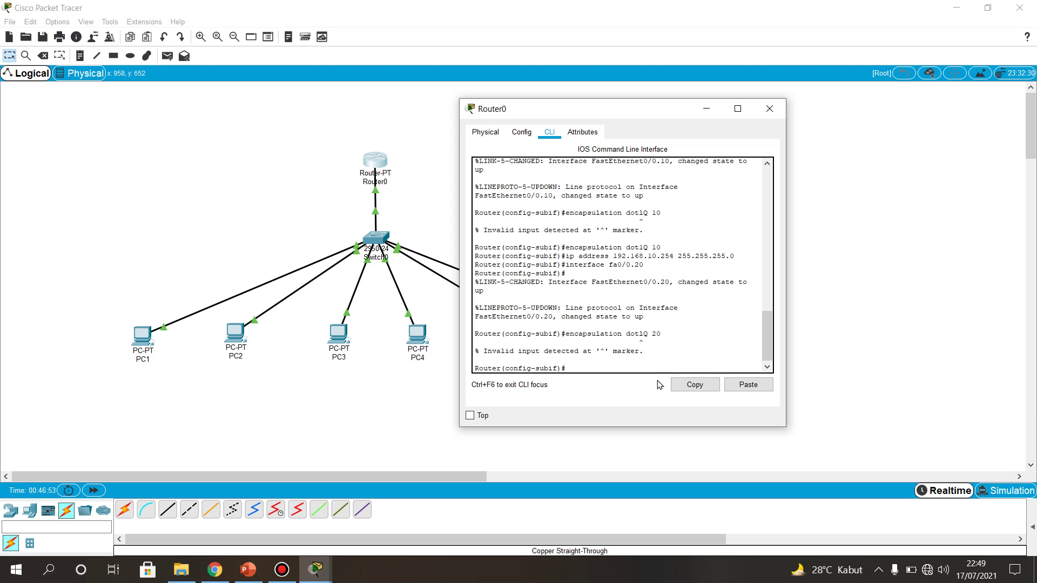
# Set the encapsulation of subinterface fa0/0.20 to dot1Q 20 and its IP address to 192.168.20.254 with mask 255.255.255.0.
pyautogui.write('encapsulation dot1Q 20')
pyautogui.press('Return')
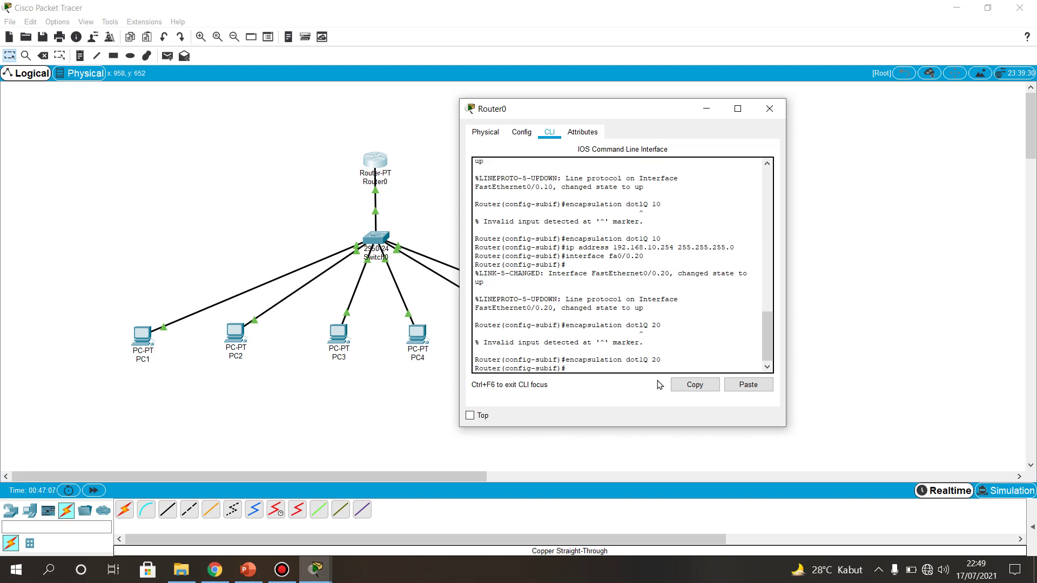
pyautogui.write('ip address 192.168.20.254 255.255.255.0')
pyautogui.press('Return')
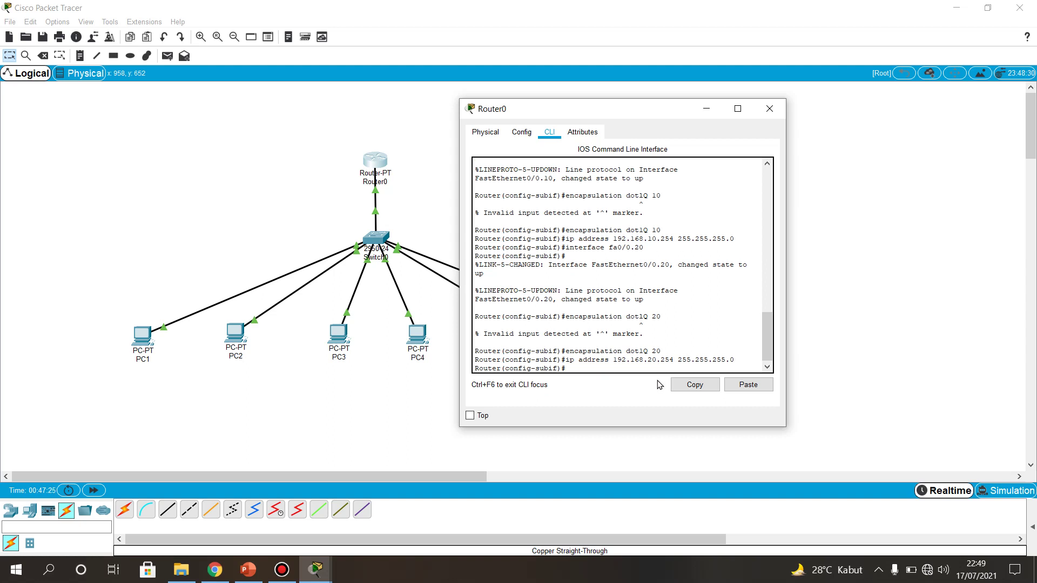
# Create subinterface fa0/0.30 on Router0 and set its encapsulation to dot1Q 30.
pyautogui.write('interface fa0/0.30')
pyautogui.press('Return')
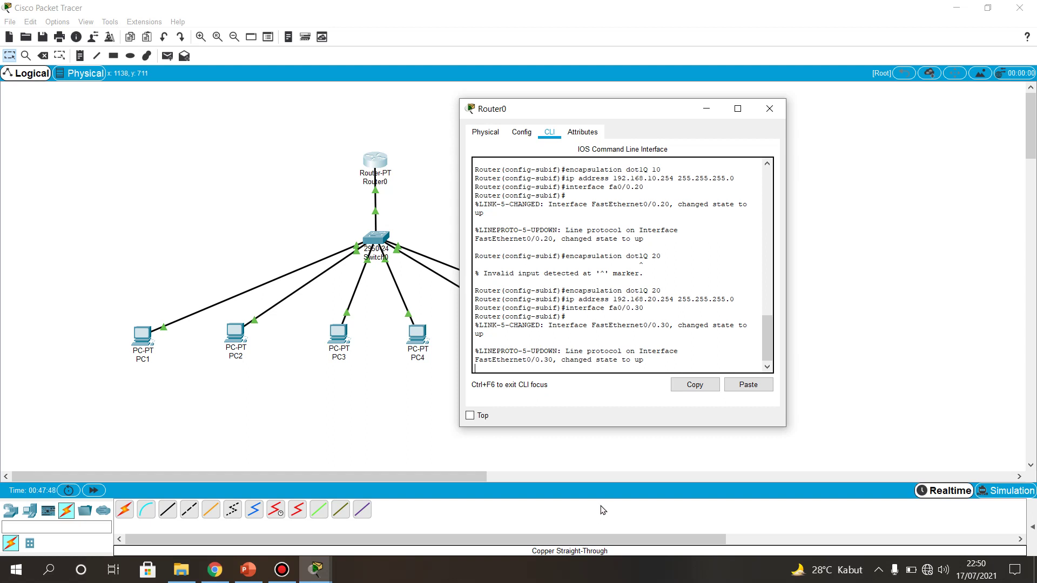
pyautogui.press('Return')
pyautogui.write('er(config-subif)#e')
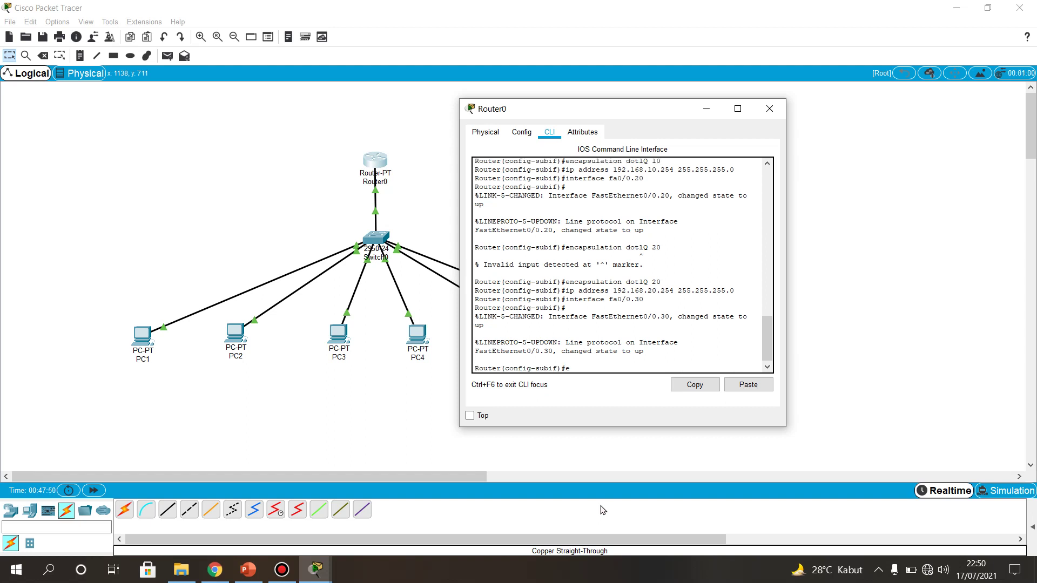
pyautogui.write('ncapsulation do')
pyautogui.write('t1Q 30')
pyautogui.press('Return')
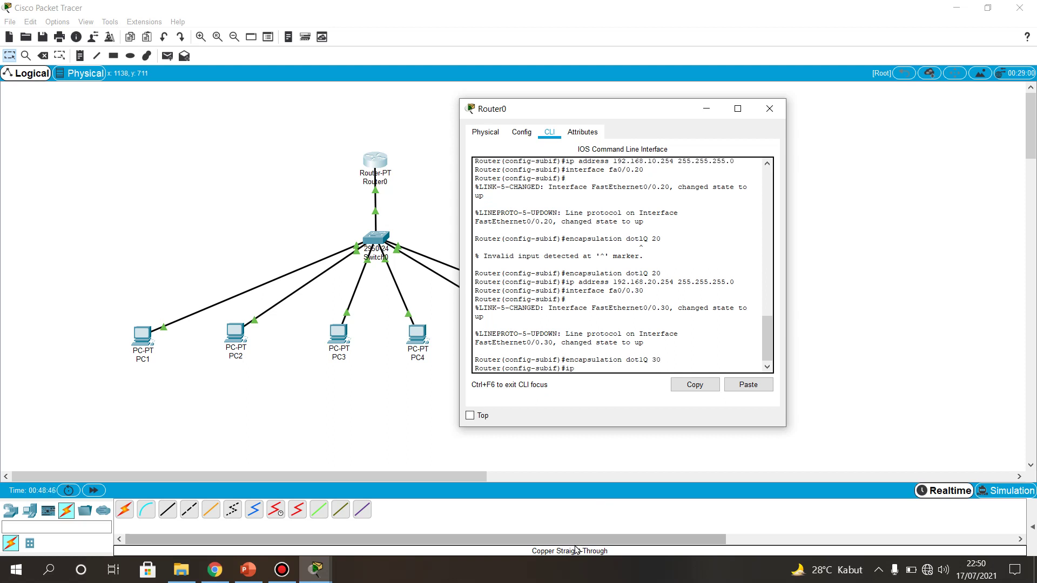
# Assign IP address 192.168.30.254 with mask 255.255.255.0 to subinterface fa0/0.30.
pyautogui.write('ip address 192.')
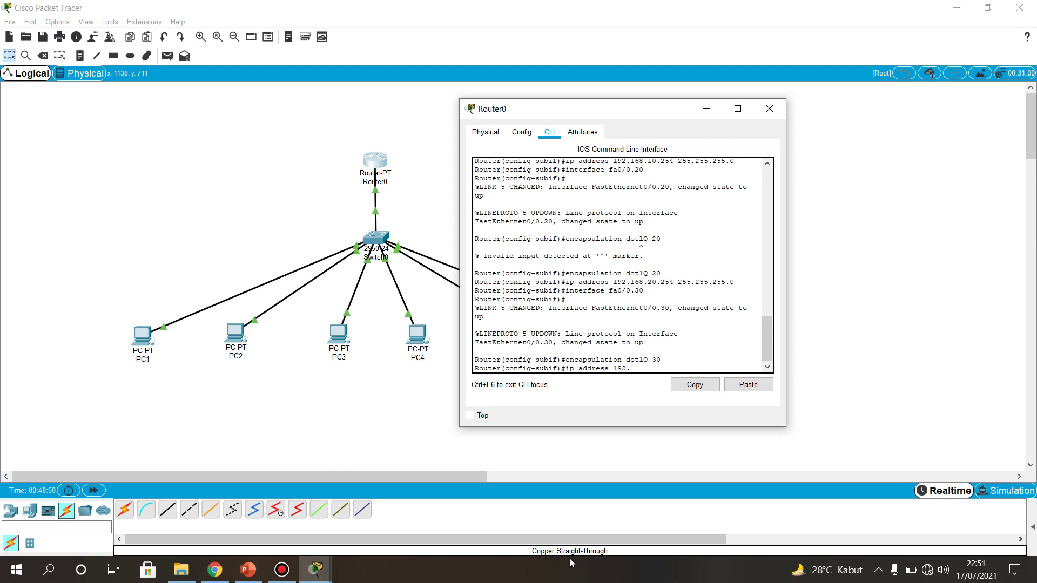
pyautogui.write('168.30.254 255.255.255.0')
pyautogui.press('Return')
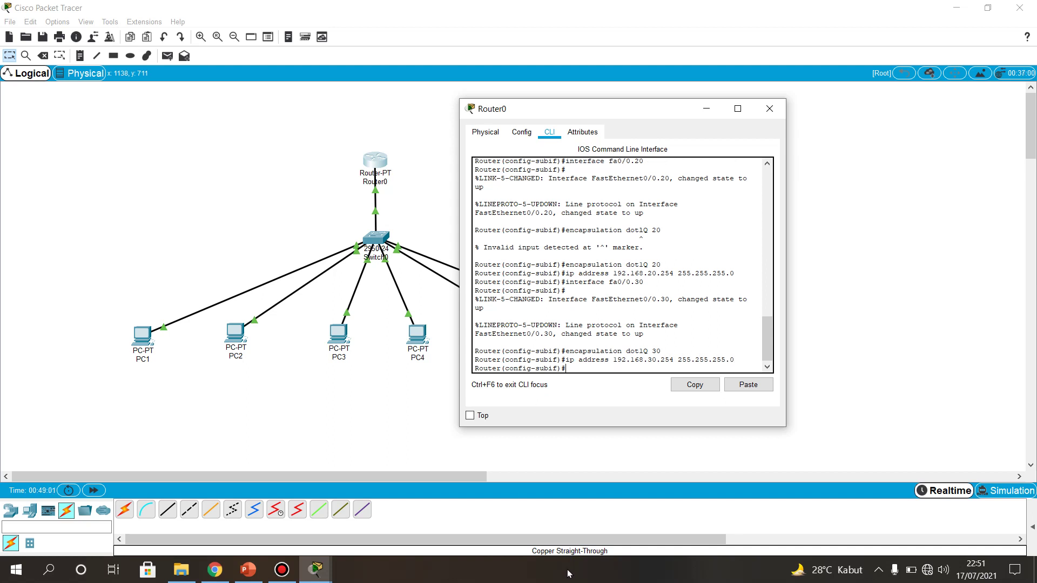
# End Router0's configuration session and close its window.
pyautogui.write('end')
pyautogui.press('Return')
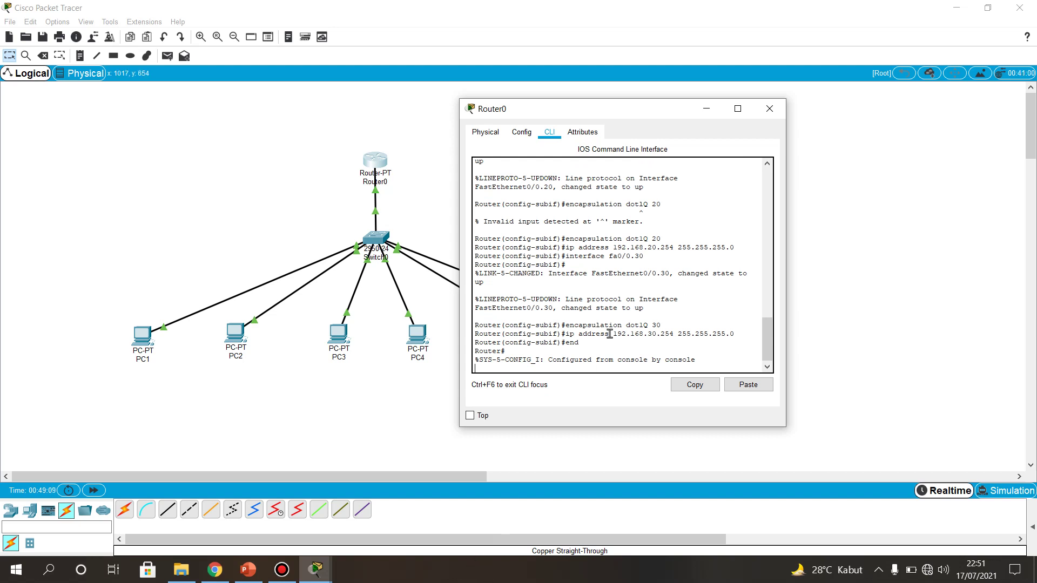
pyautogui.click(771, 111)
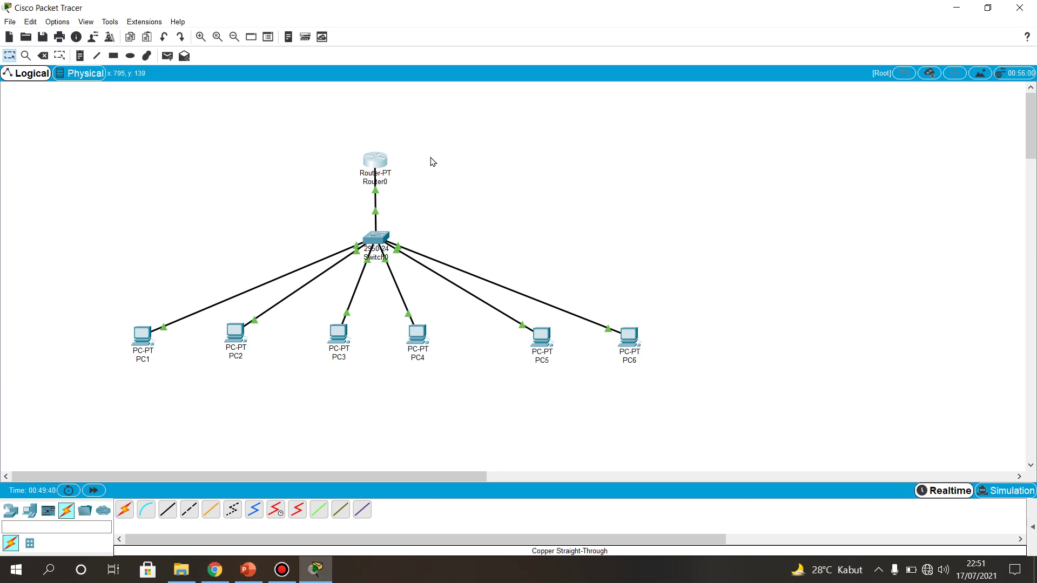
# Test connectivity by sending a simple PDU from PC1 to PC3 twice, with the PDU result list shown.
pyautogui.click(167, 55)
pyautogui.click(140, 337)
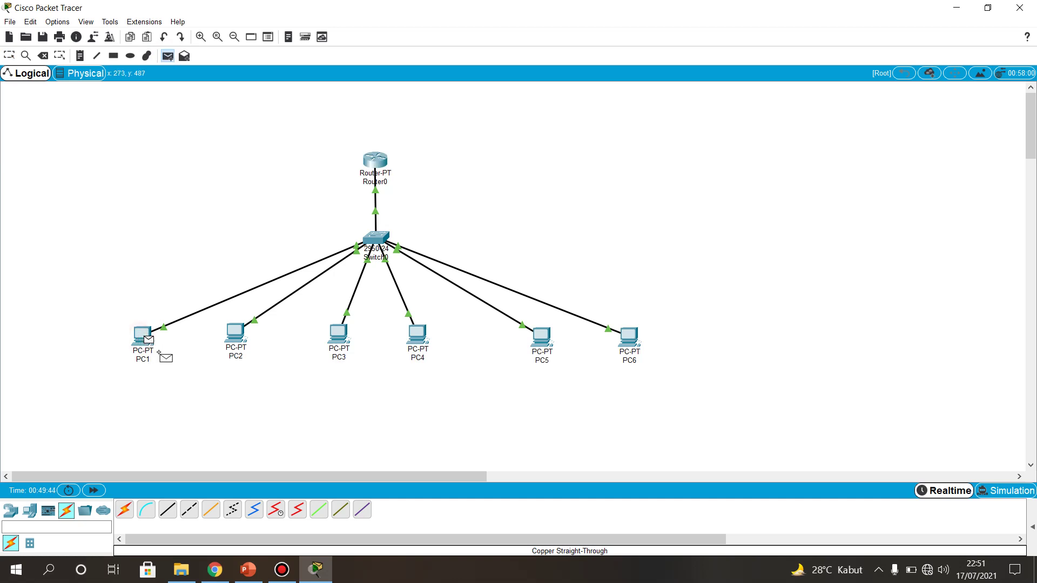
pyautogui.click(336, 346)
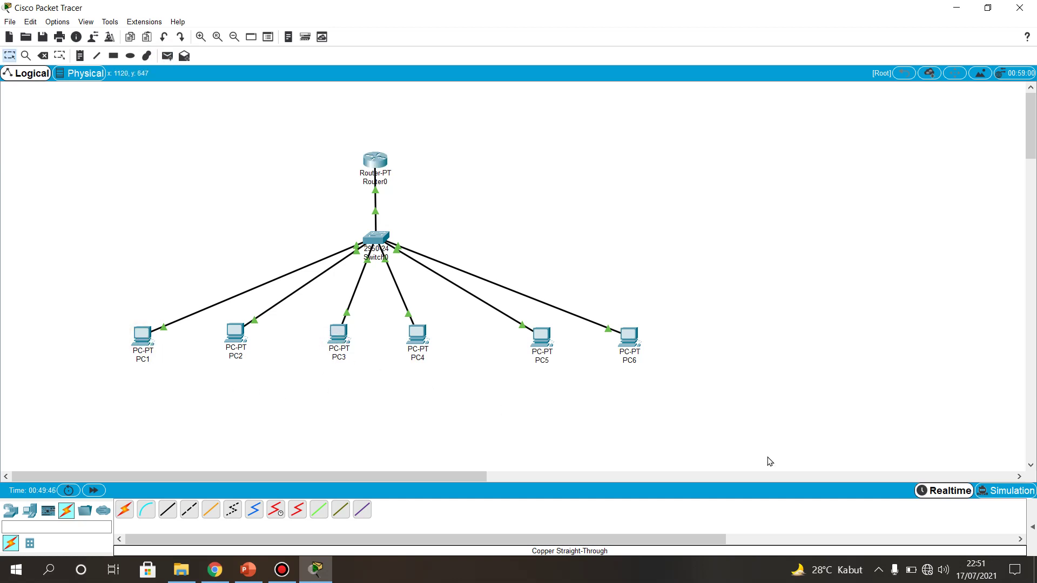
pyautogui.click(1032, 527)
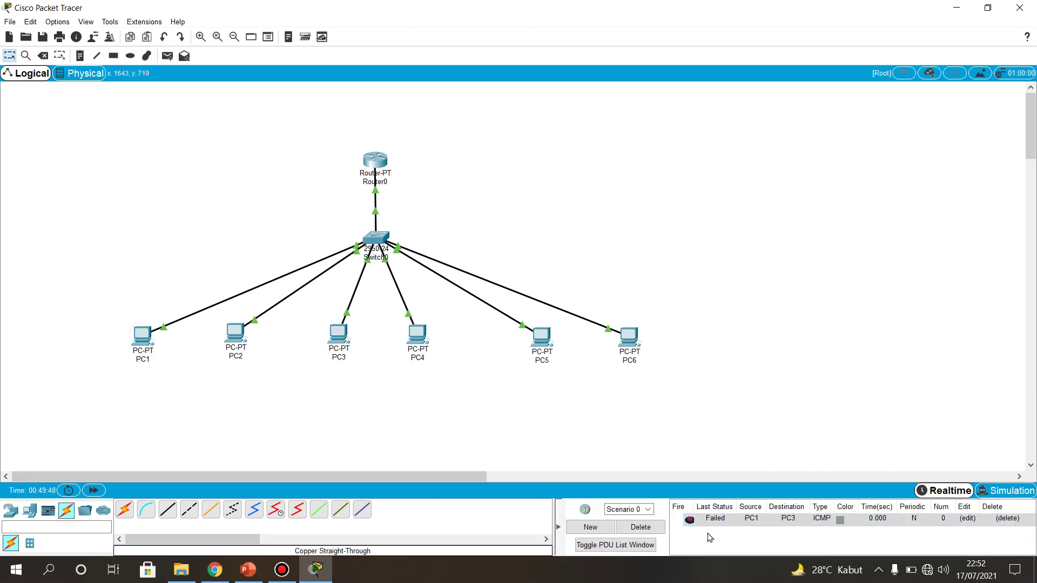
pyautogui.click(169, 59)
pyautogui.click(141, 333)
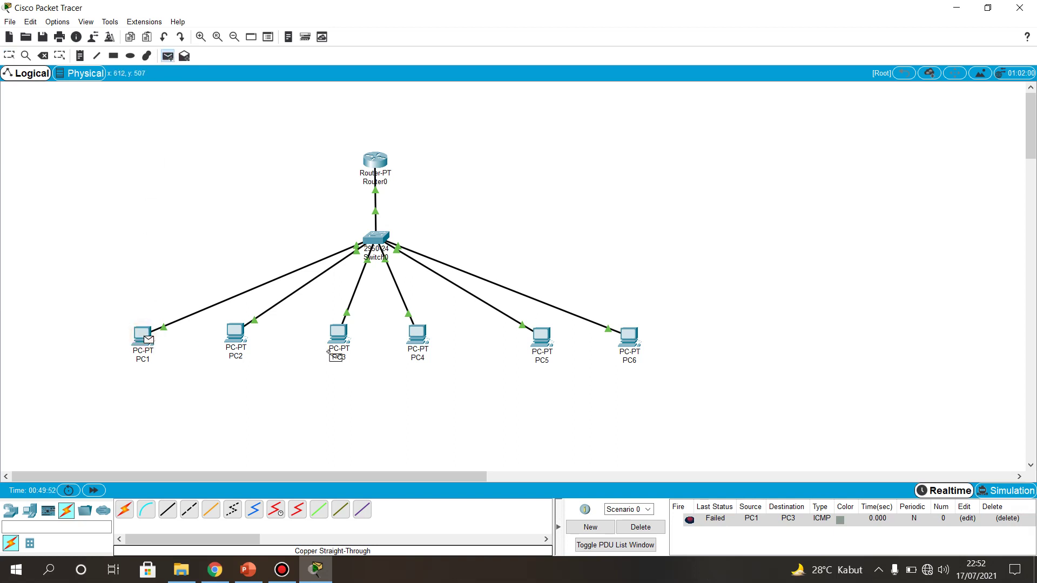
pyautogui.click(339, 333)
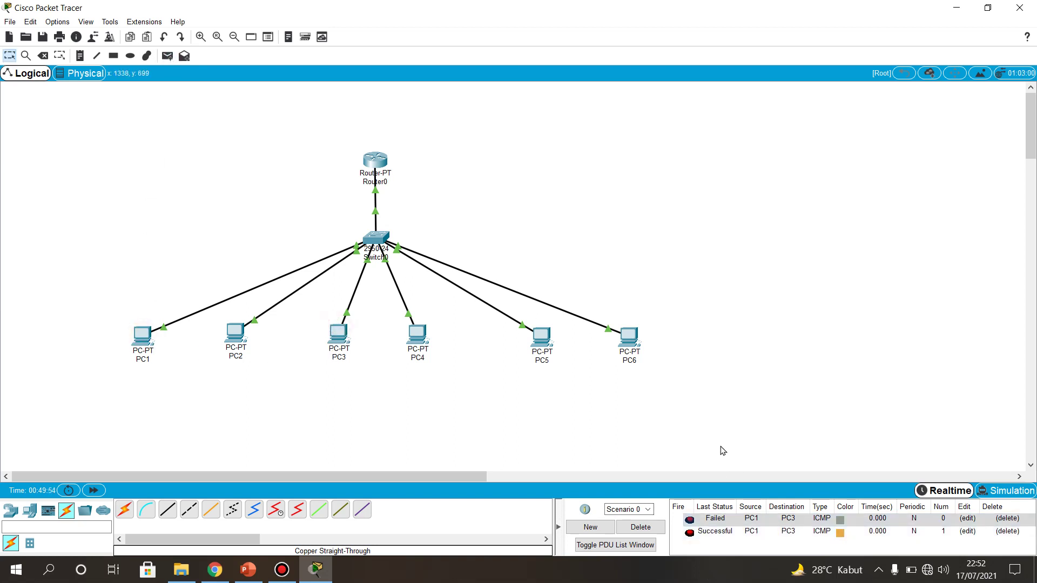
# Send a simple PDU from PC1 to PC4 twice and check the status of each in the PDU list.
pyautogui.click(168, 57)
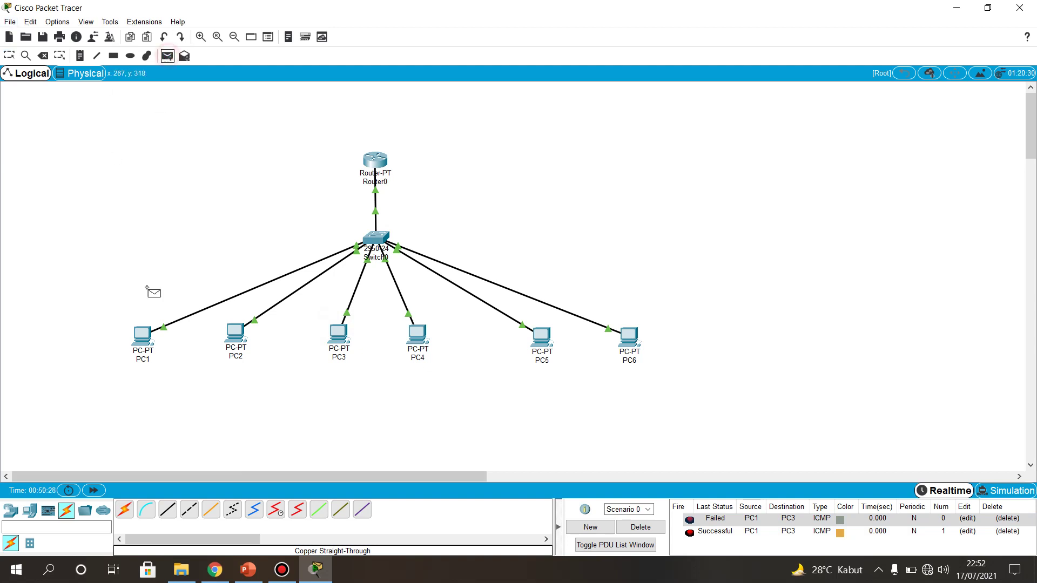
pyautogui.click(143, 338)
pyautogui.click(423, 342)
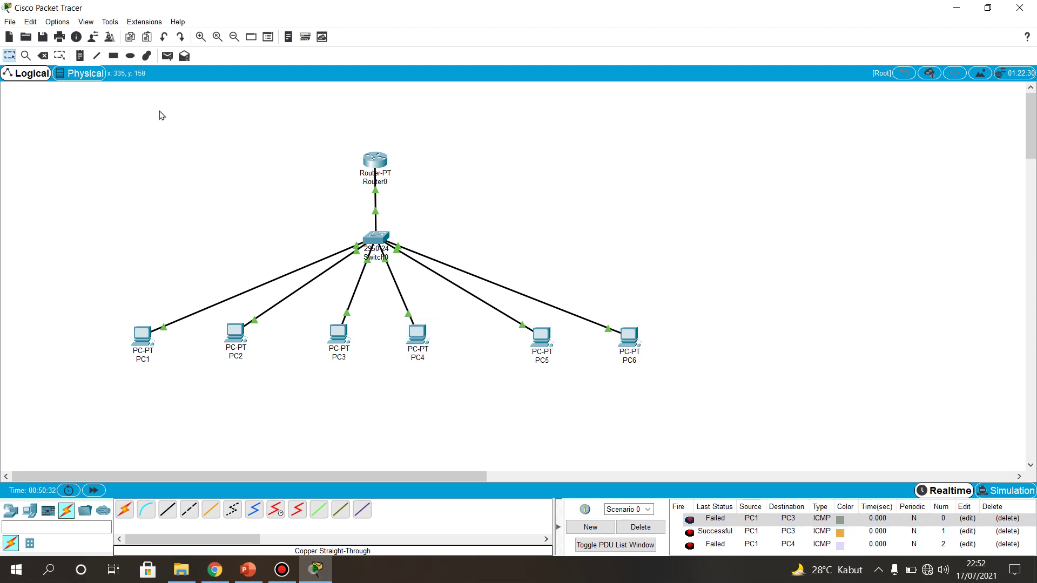
pyautogui.click(167, 56)
pyautogui.click(144, 337)
pyautogui.click(416, 335)
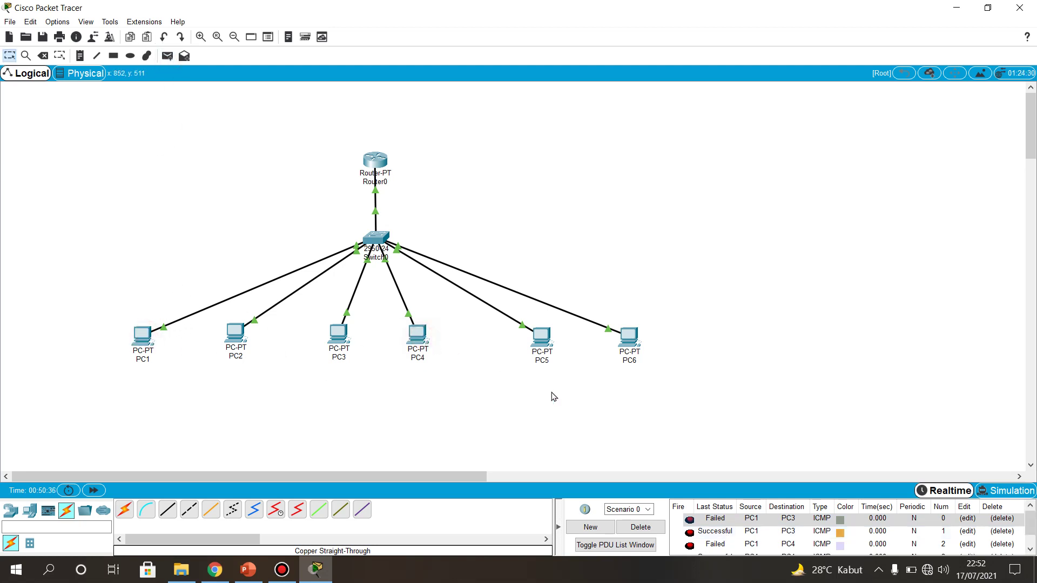
pyautogui.scroll(-1, 733, 523)
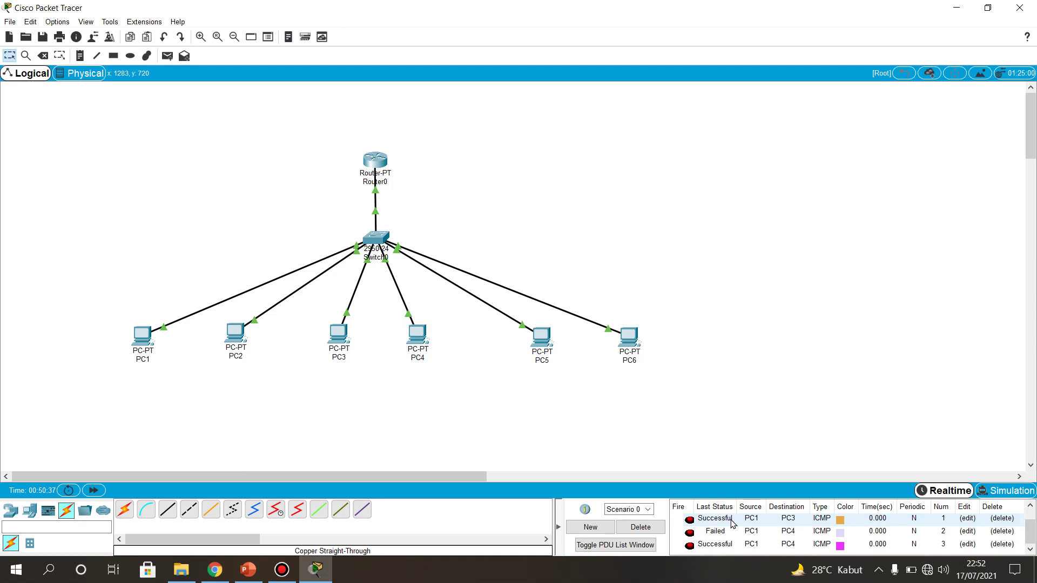
# Delete the current scenario's PDUs and send a simple PDU from PC2 to PC5 twice.
pyautogui.click(651, 528)
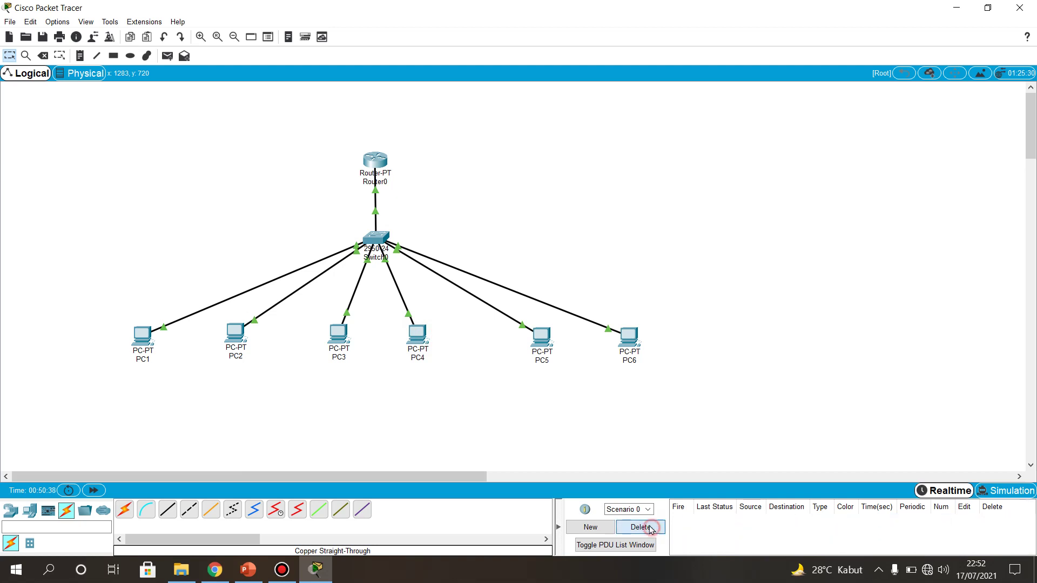
pyautogui.click(168, 56)
pyautogui.click(236, 333)
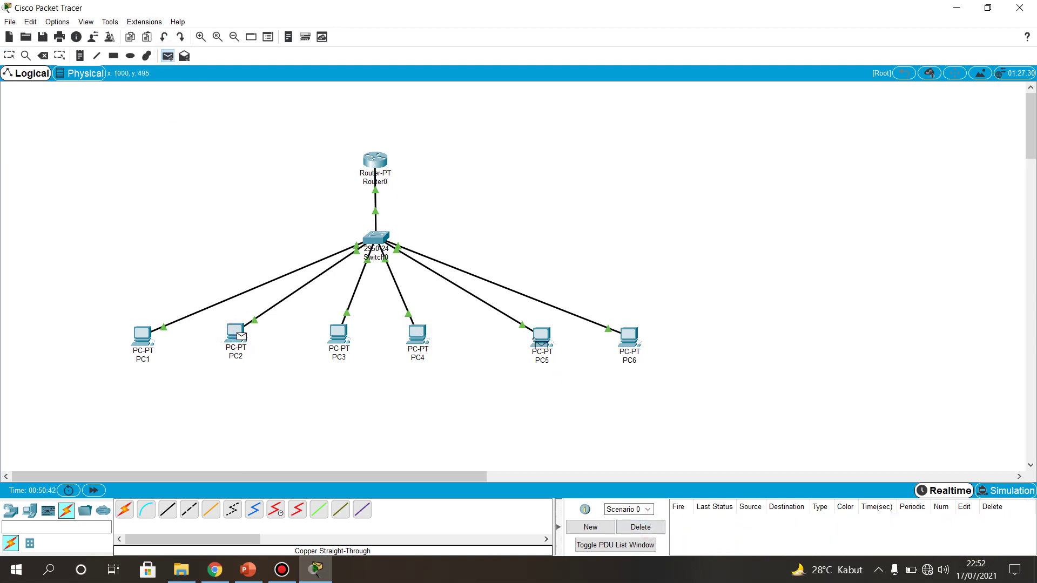
pyautogui.click(541, 344)
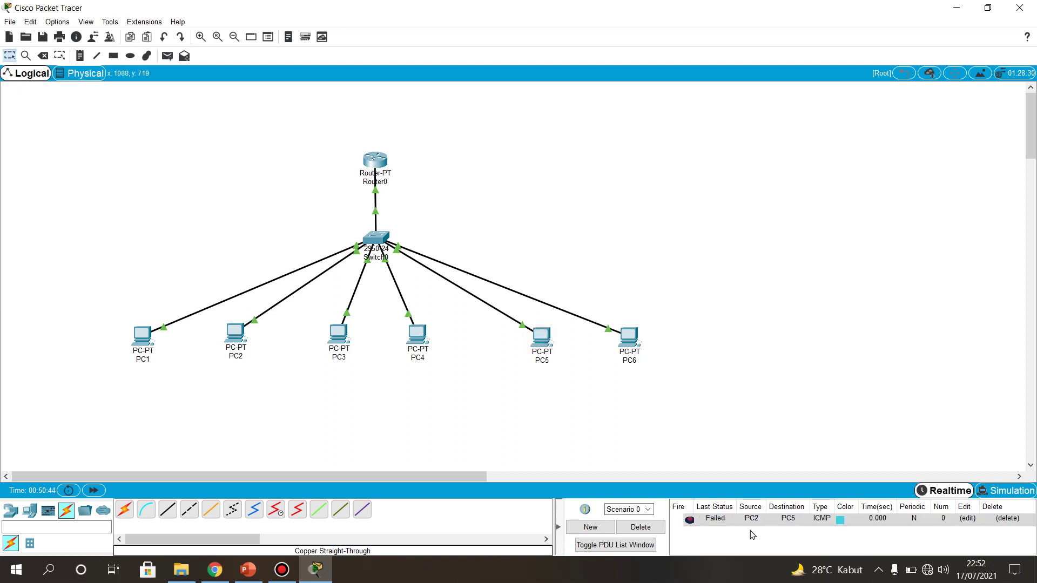
pyautogui.click(168, 56)
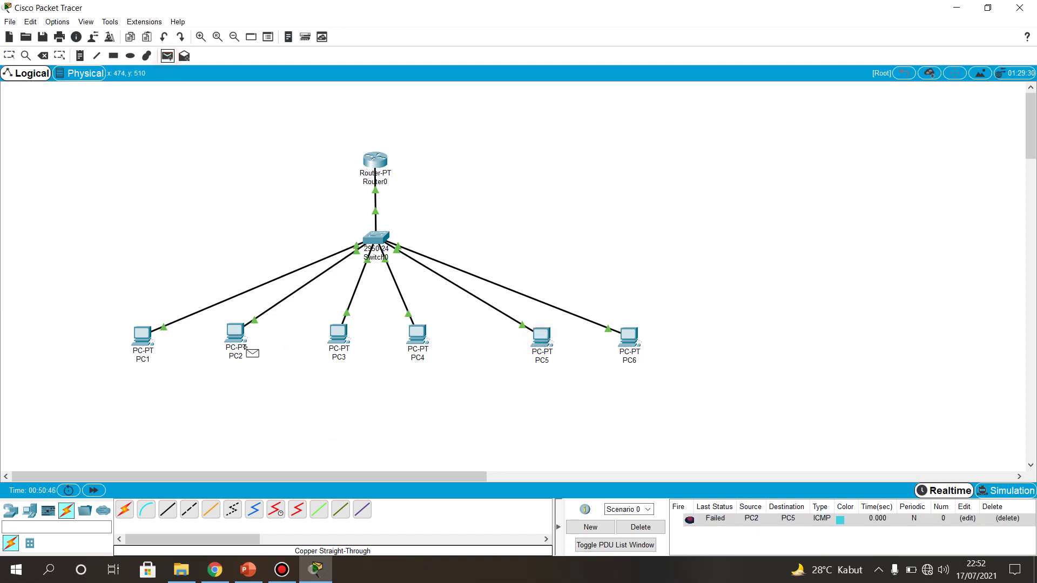
pyautogui.click(236, 331)
pyautogui.click(541, 336)
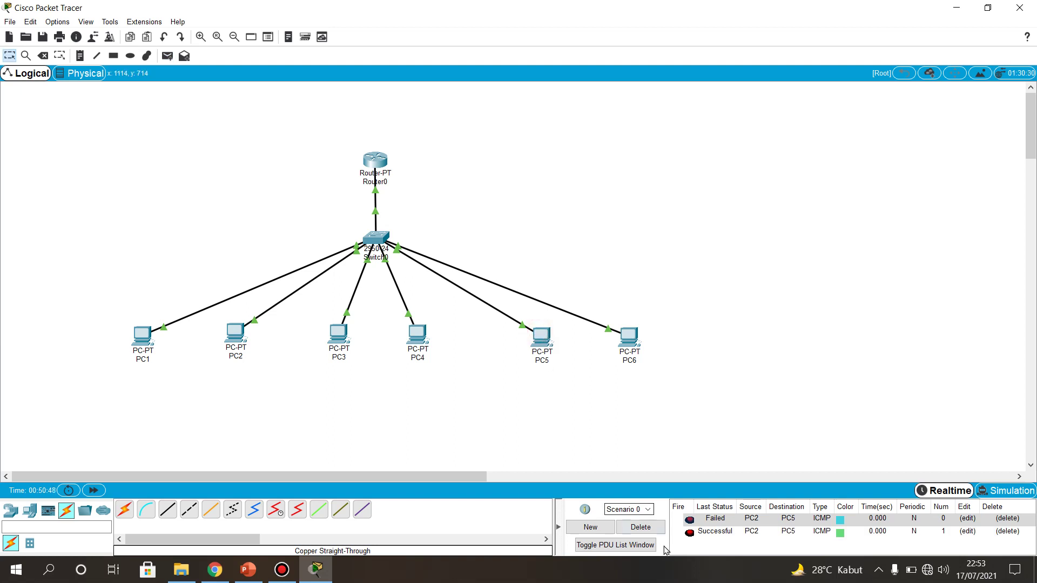
# Send a simple PDU from PC4 to PC6 twice and check the status of each in the PDU list.
pyautogui.click(167, 56)
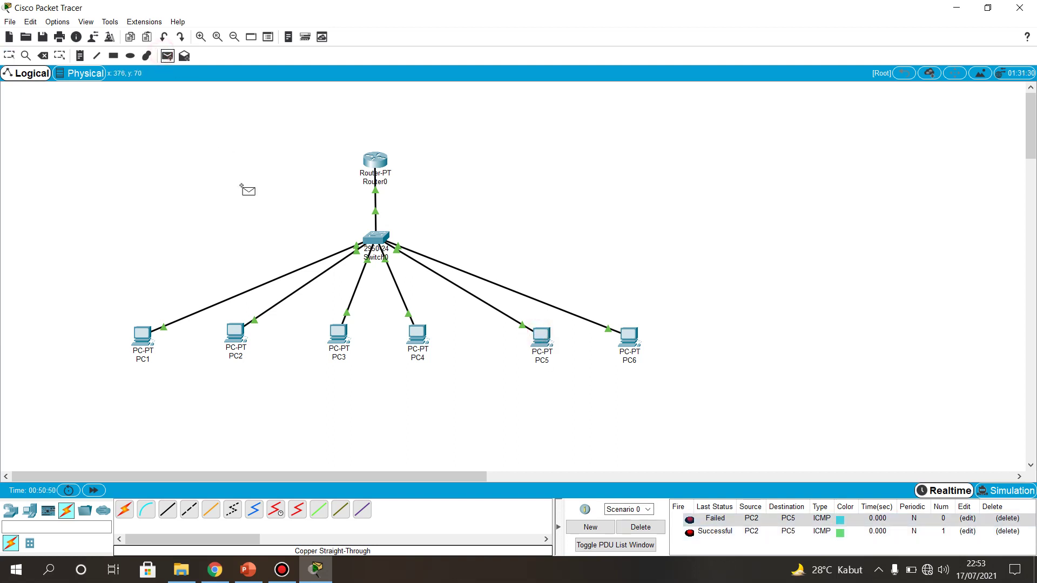
pyautogui.click(410, 335)
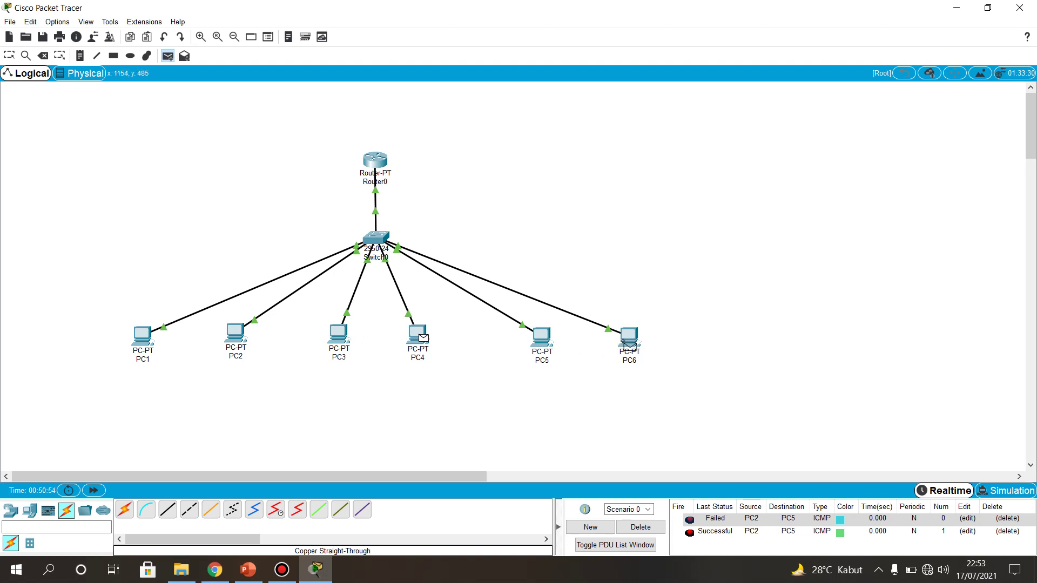
pyautogui.click(628, 337)
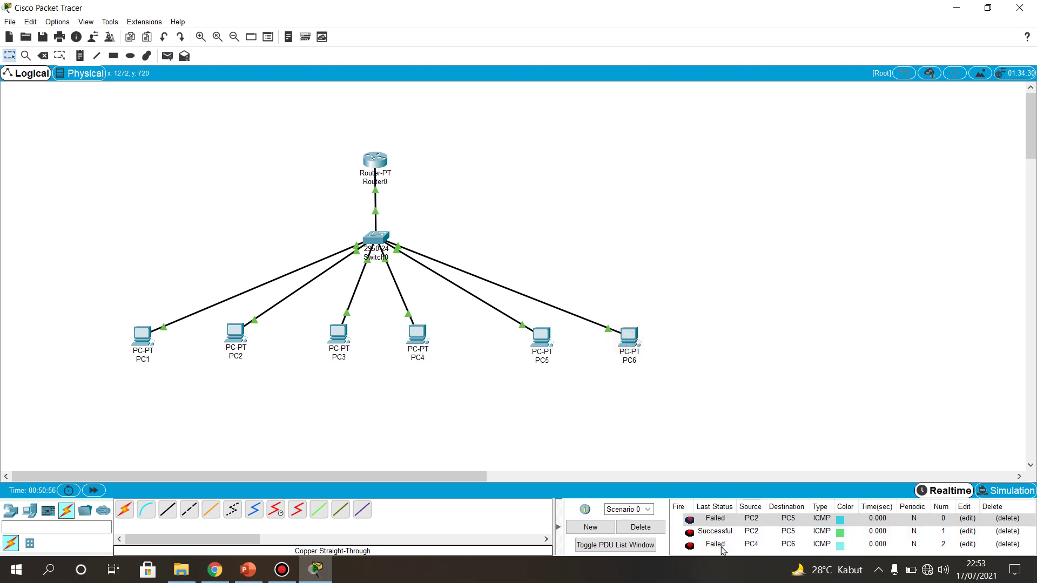
pyautogui.click(167, 55)
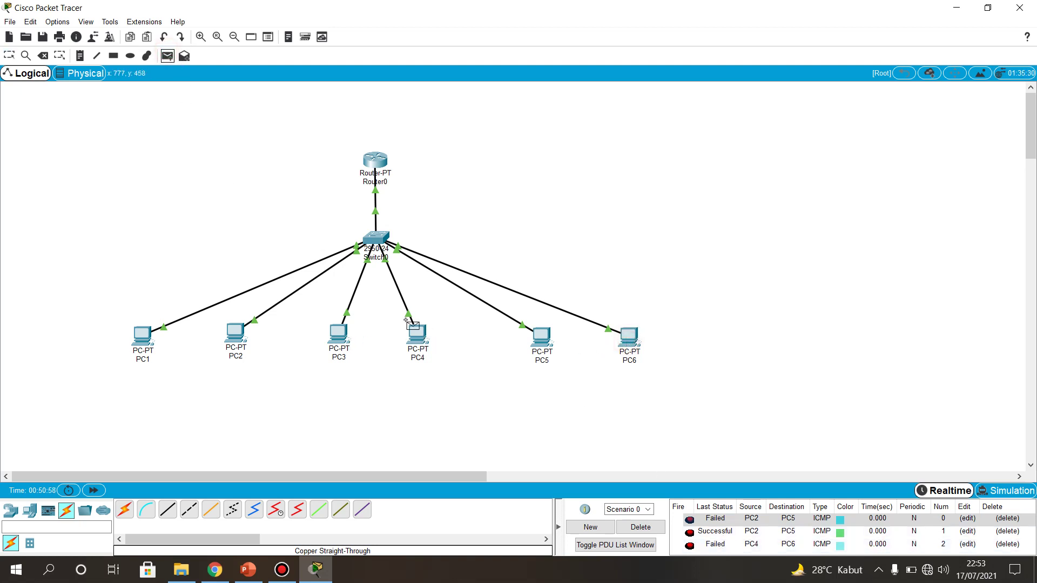
pyautogui.click(417, 333)
pyautogui.click(626, 337)
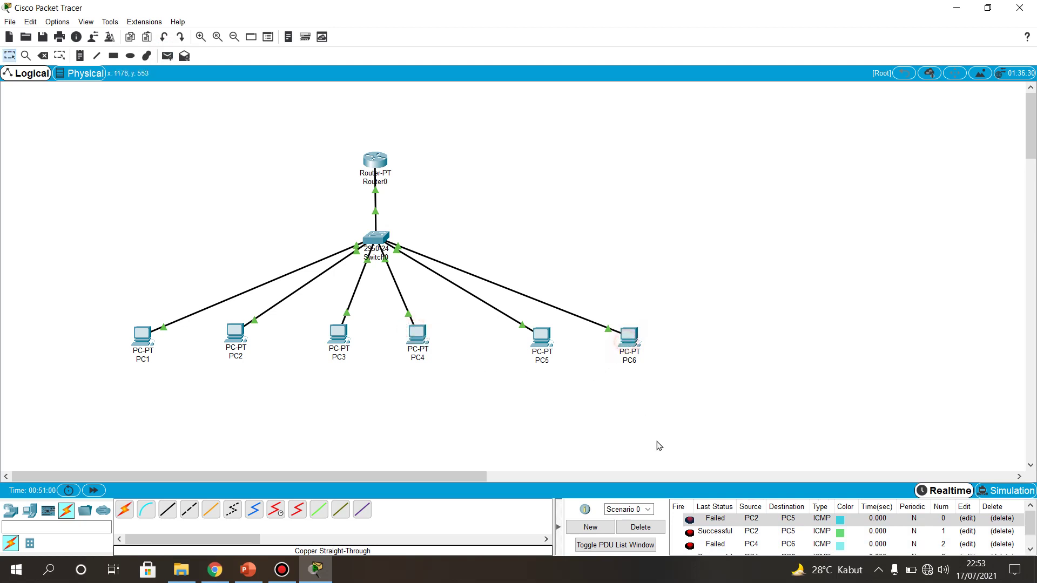
pyautogui.scroll(-1, 715, 535)
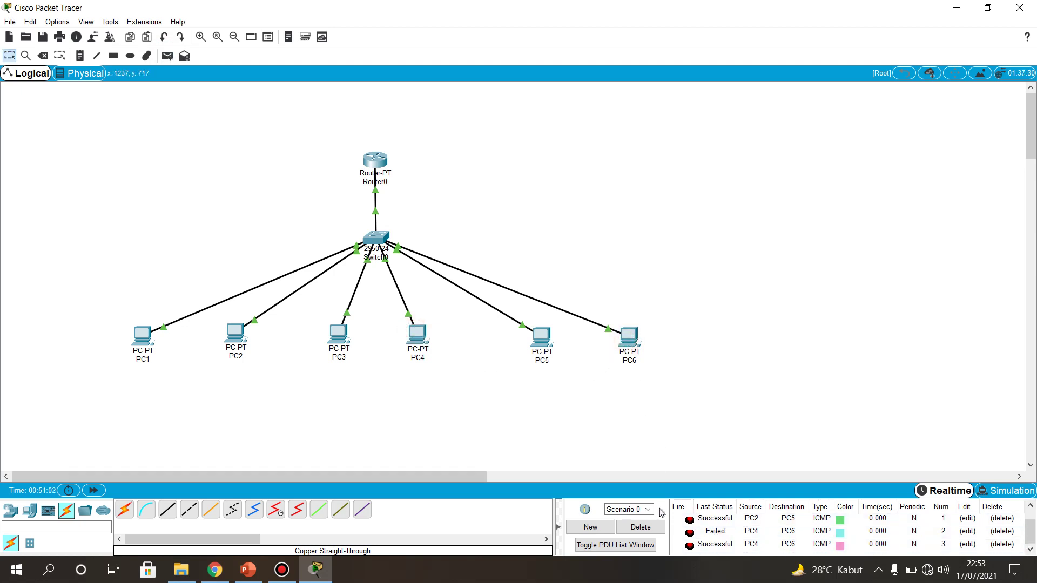